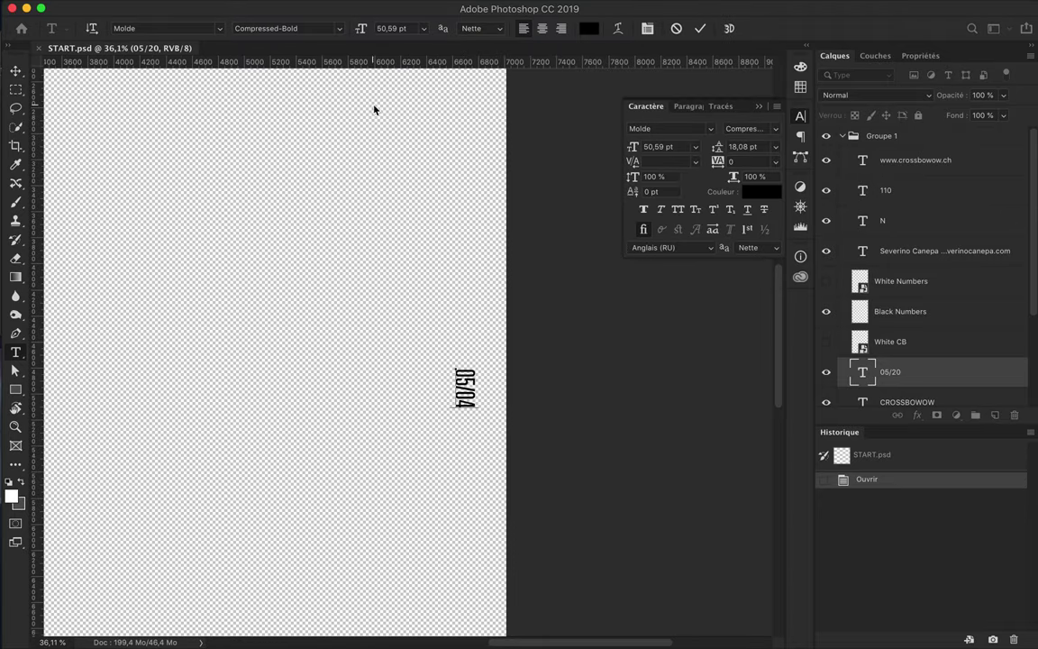
Change the poster's date text to 05/04 and its number to №124
left_click(375, 115)
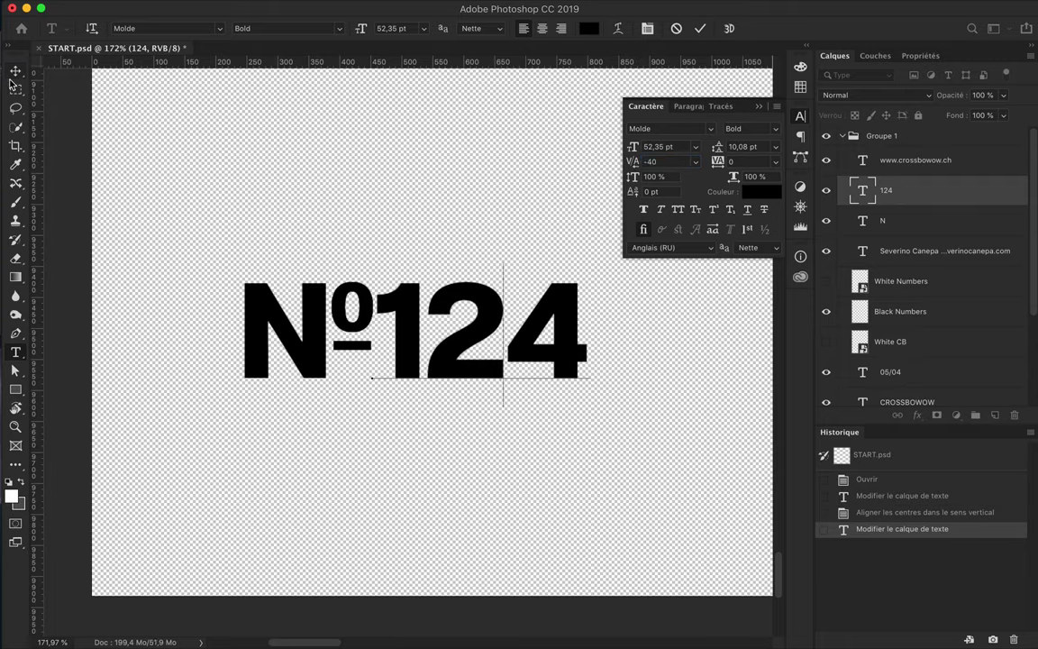
left_click(16, 70)
key("Right")
key("super+0")
Save the poster as 124.psd, a Photoshop file, in the 5 May folder
key("super+shift+s")
left_click(742, 155)
key("Return")
left_click(730, 276)
Open the Apollo statue cutout file Apollo-Detoure-Perfected.psd from its picture folder
left_click(521, 621)
left_click(346, 121)
left_click(328, 96)
double_click(500, 120)
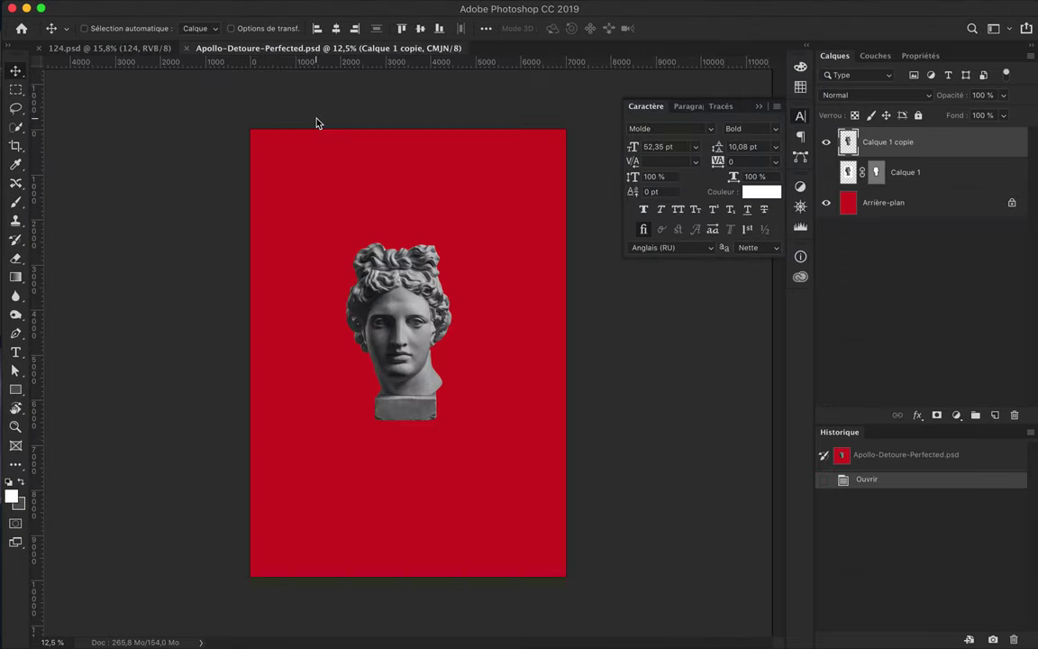
Drag the Apollo statue head into the 124 poster and position it lower right
left_click_drag(347, 267, 385, 286)
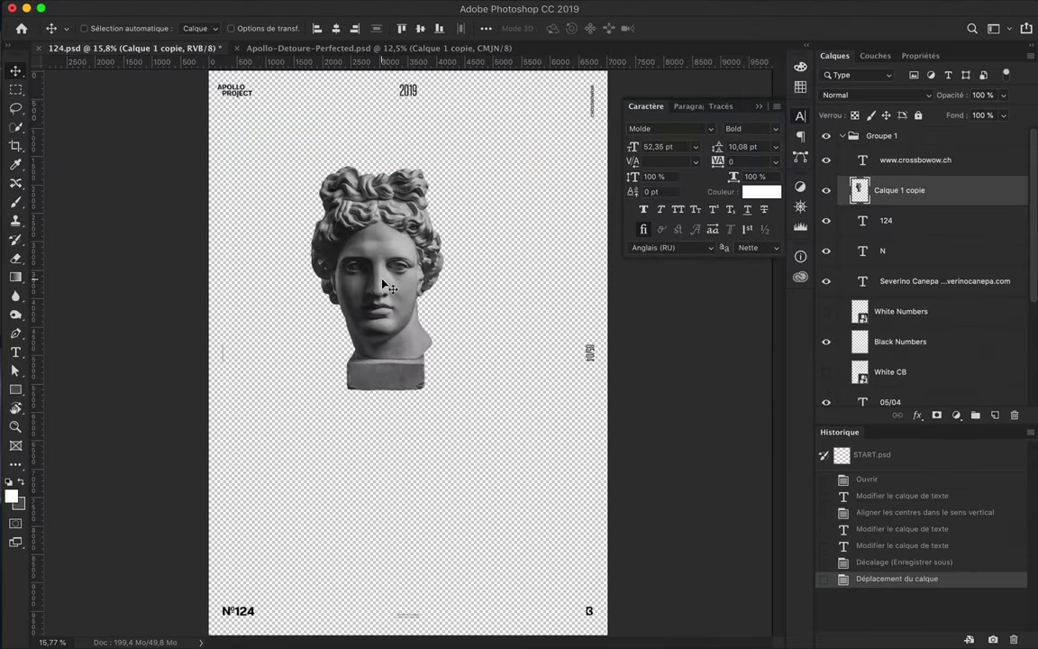
left_click_drag(385, 286, 408, 367)
key("super+minus")
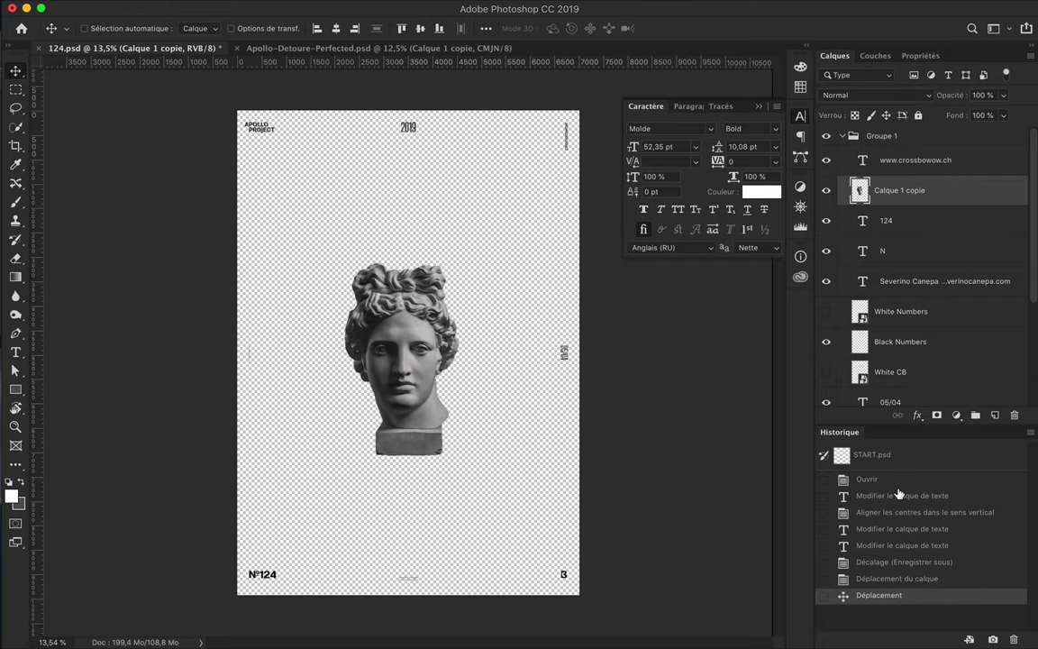
Draw a black rectangle covering the whole poster and send it to the bottom of the stack
left_click(170, 28)
left_click(259, 57)
left_click(985, 215)
left_click_drag(581, 107, 234, 597)
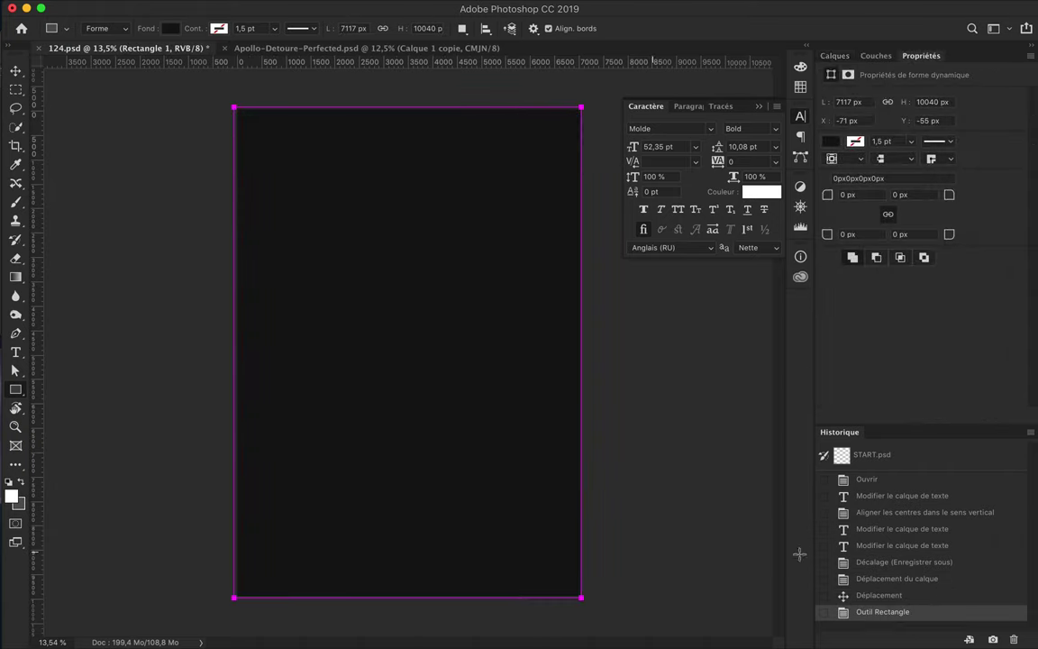
left_click(834, 56)
left_click_drag(879, 185, 871, 396)
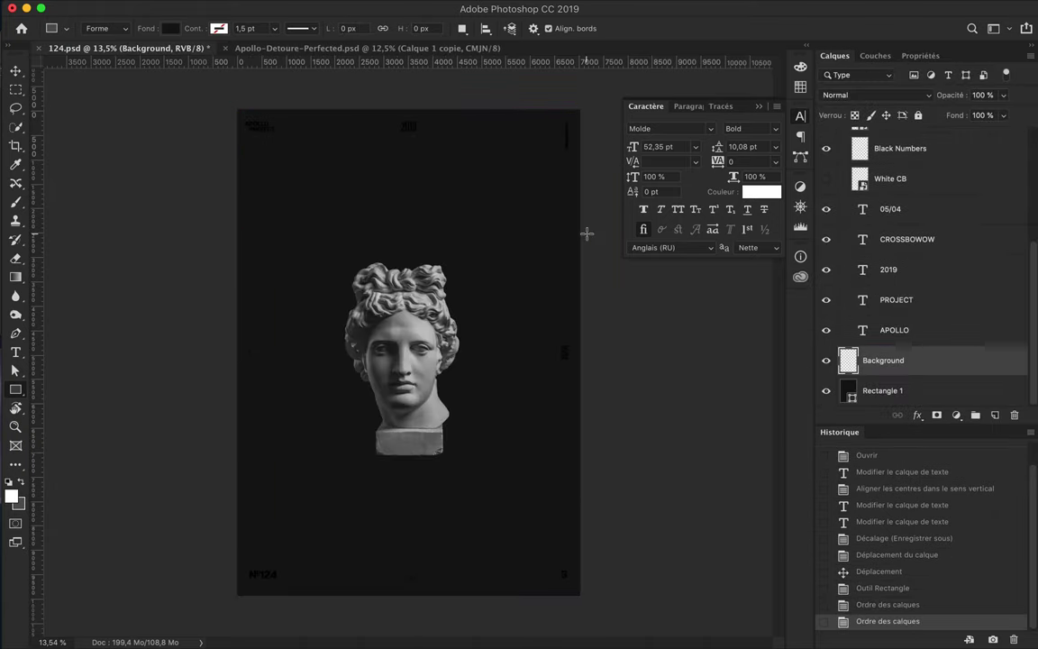
Draw a white rectangle inside the black backdrop
left_click(170, 28)
left_click(251, 49)
left_click(954, 219)
mouse_move(538, 150)
left_mouse_down()
mouse_move(282, 497)
mouse_move(272, 547)
left_mouse_up()
Add a guide layout, stretch the white panel's top and bottom edges to the guides, then hide guides
left_click(455, 9)
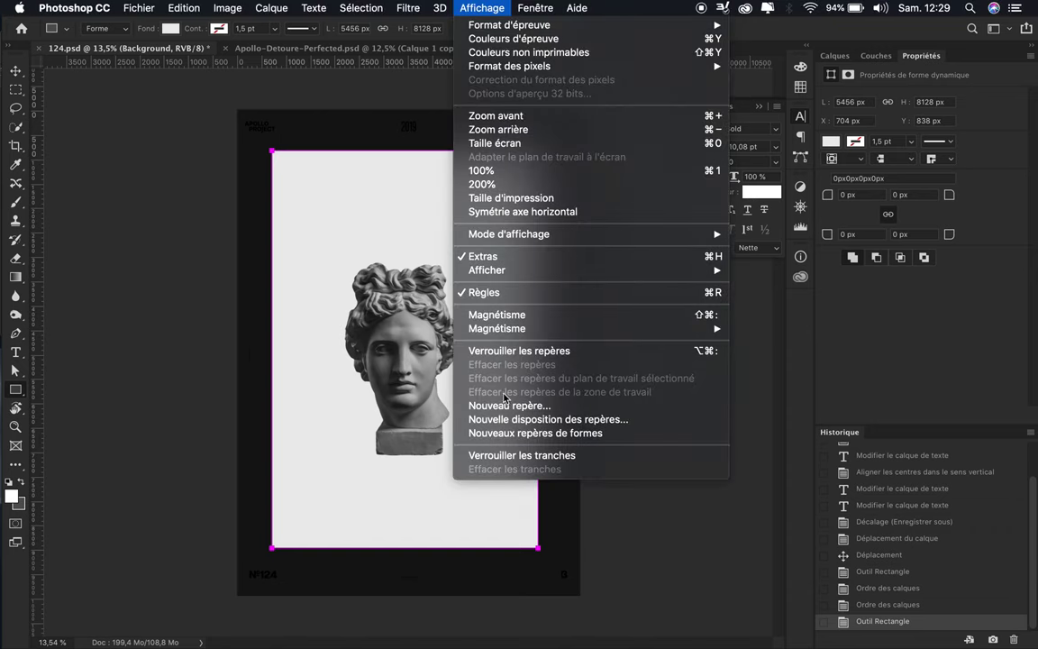
left_click(507, 421)
key("Return")
key("v")
left_click_drag(404, 151, 404, 140)
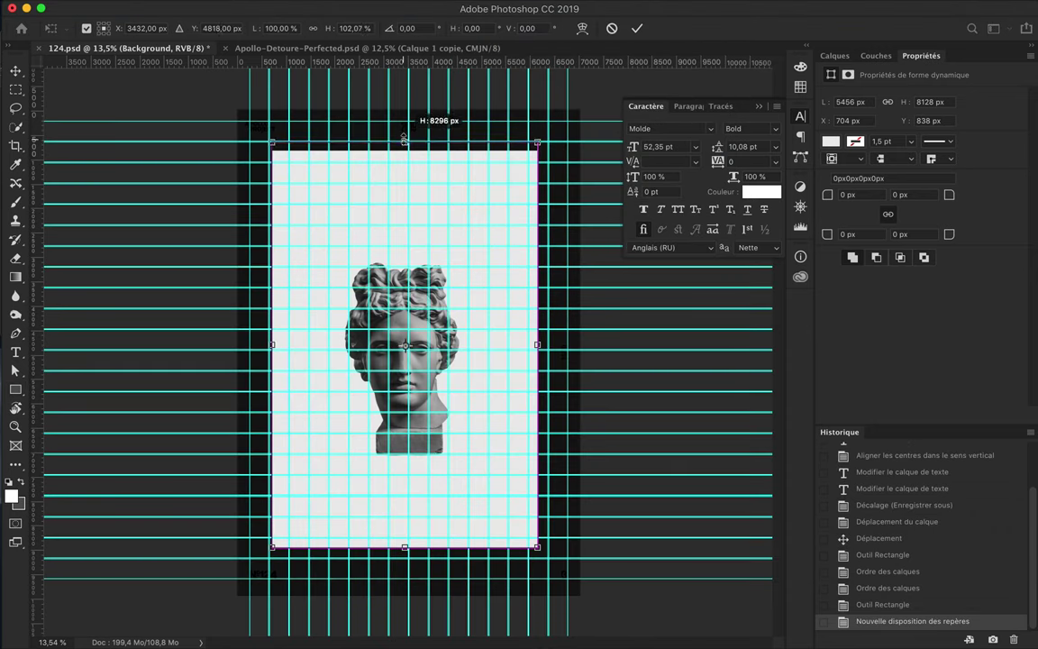
left_click_drag(408, 547, 408, 559)
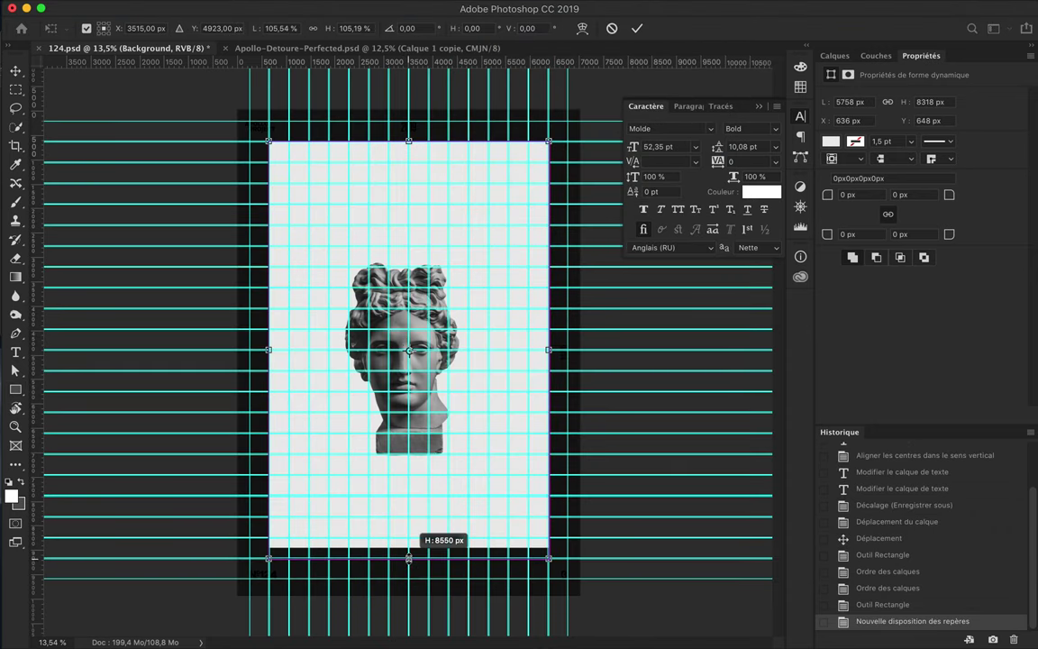
key("Return")
key("super+bracketright")
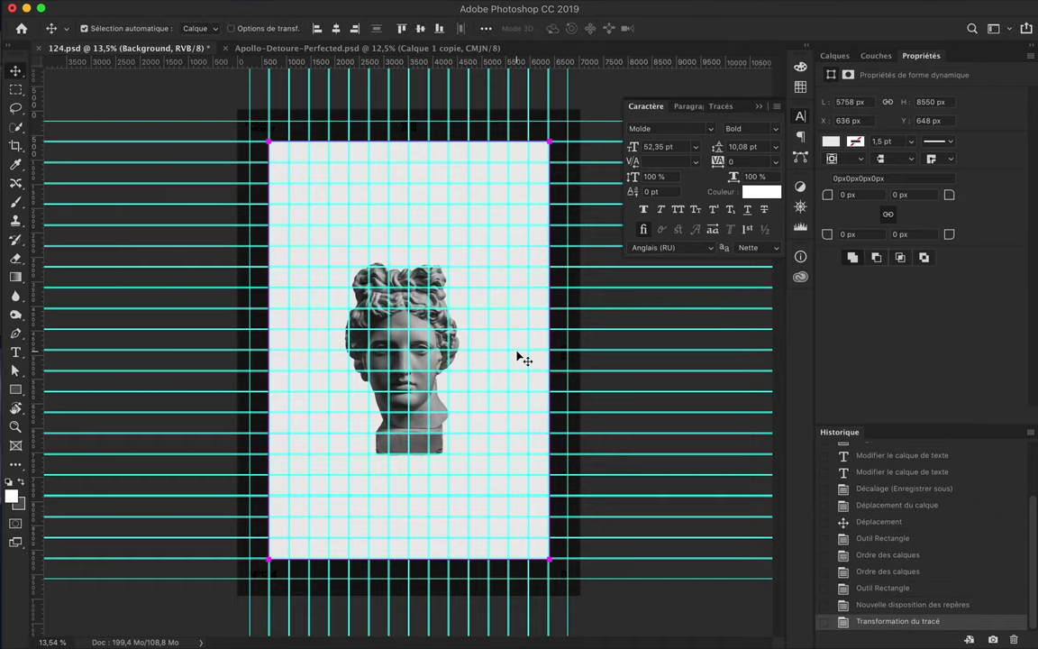
key("super+semicolon")
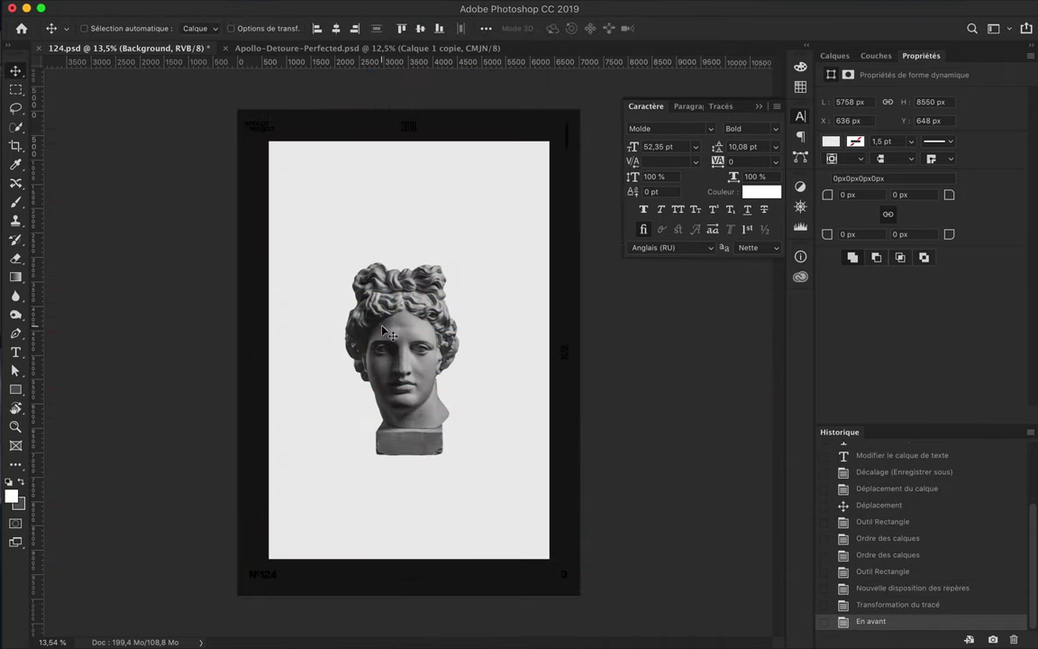
Adjust the white panel's stacking order and start a new text box above the statue
key("t")
key("F7")
key("super+bracketleft")
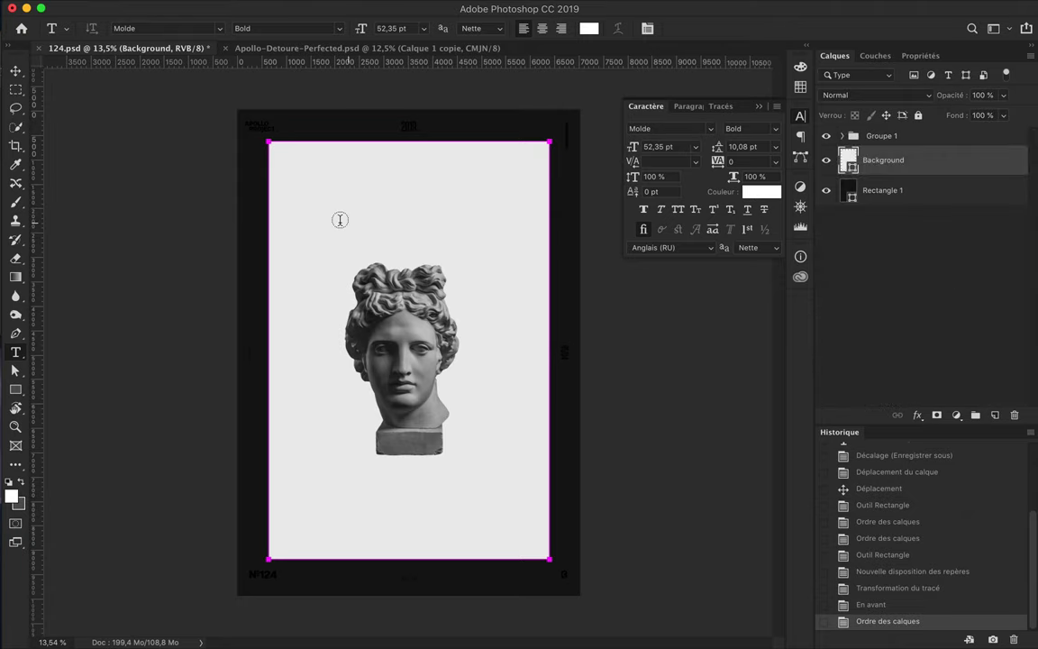
left_click(333, 216)
Write APOLLO above the statue in a dark colour and resize it
type("APOLLO")
key("super+a")
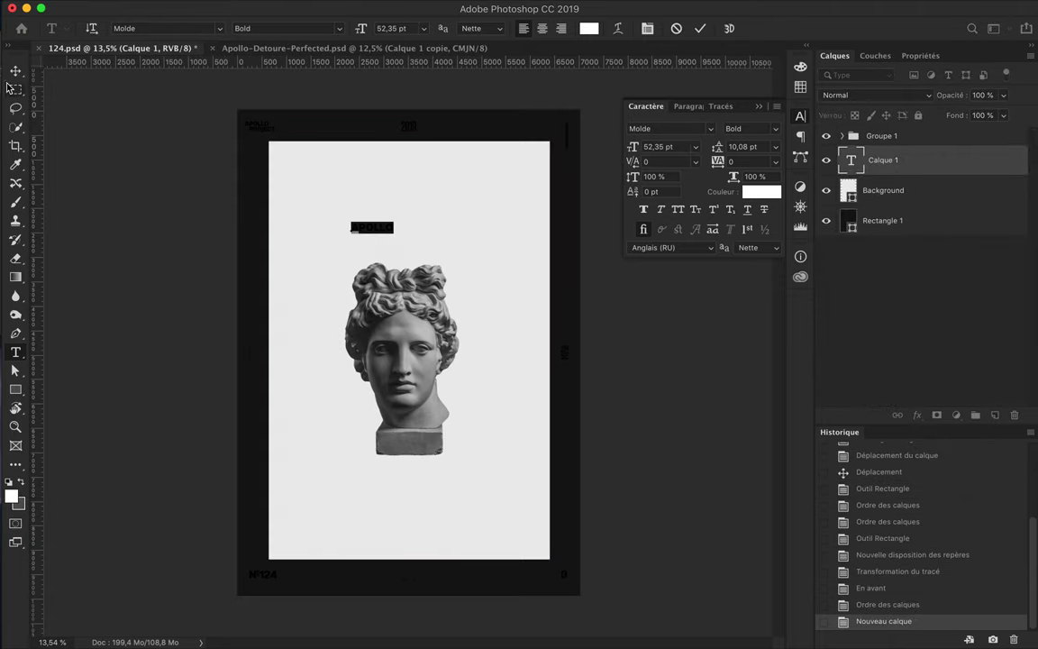
left_click(761, 191)
left_click(799, 87)
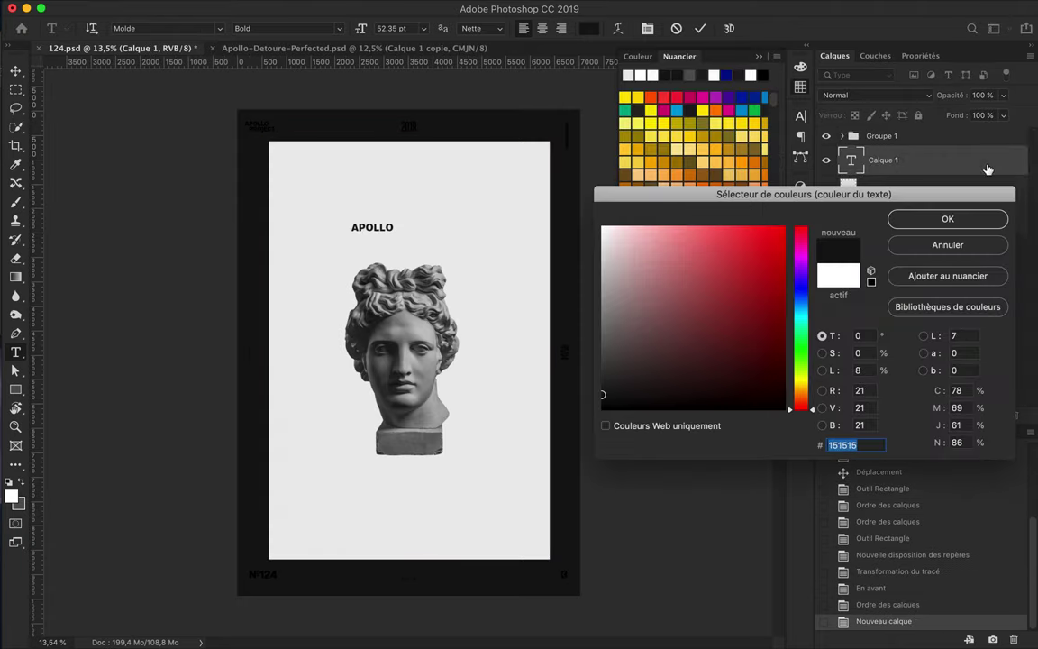
key("Return")
key("super+Return")
key("v")
key("Return")
key("Return")
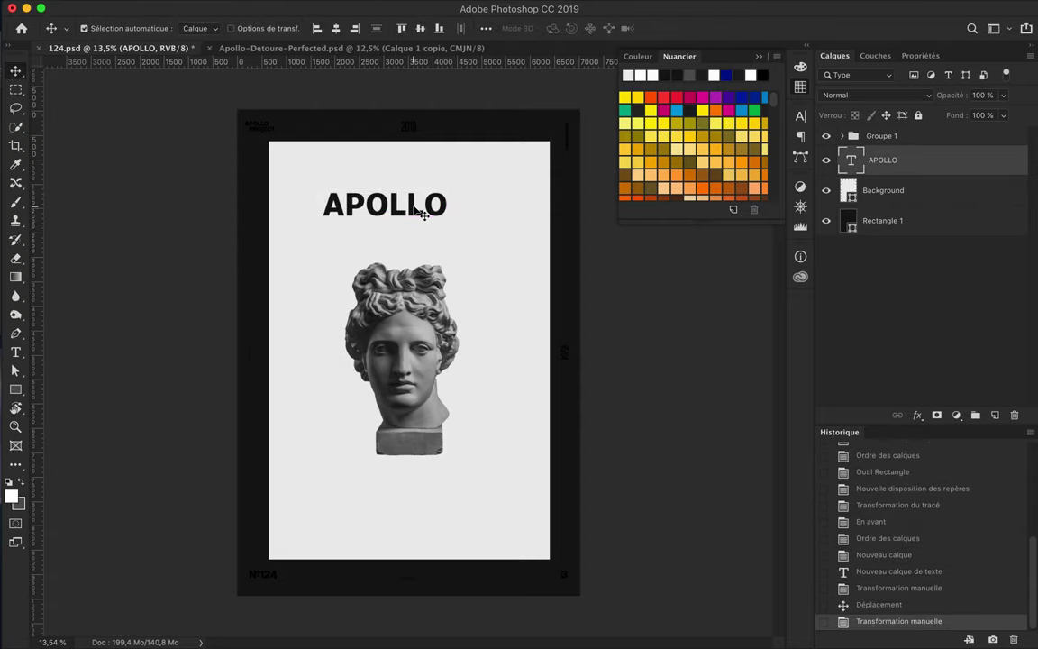
Duplicate APOLLO, give the copy a thin outlined font style, and scale it larger behind the bold title
left_click_drag(416, 209, 416, 225)
double_click(851, 159)
left_click(288, 28)
left_click(335, 69)
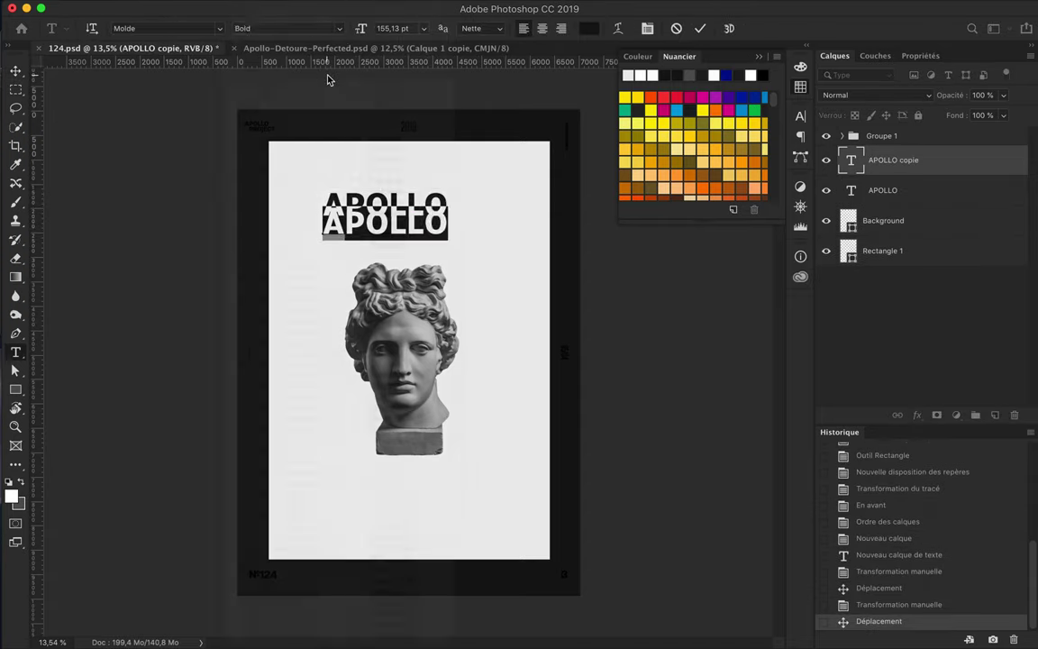
key("super+Return")
key("v")
left_click_drag(417, 213, 410, 209)
key("super+t")
left_click_drag(448, 223, 462, 229)
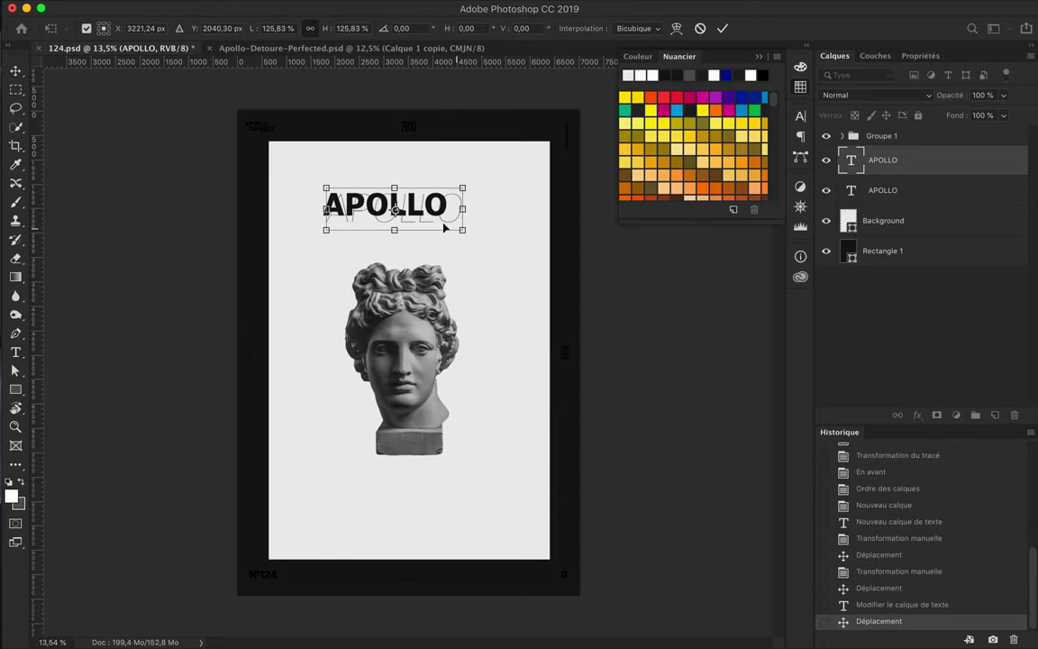
left_click_drag(392, 236, 394, 233)
key("Return")
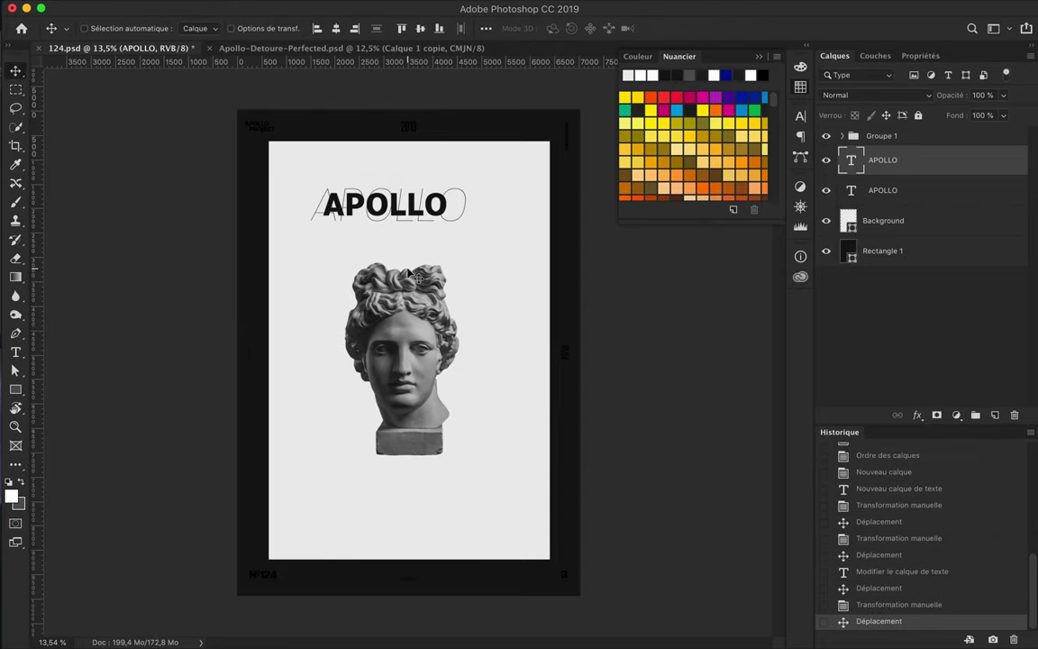
left_click(922, 226)
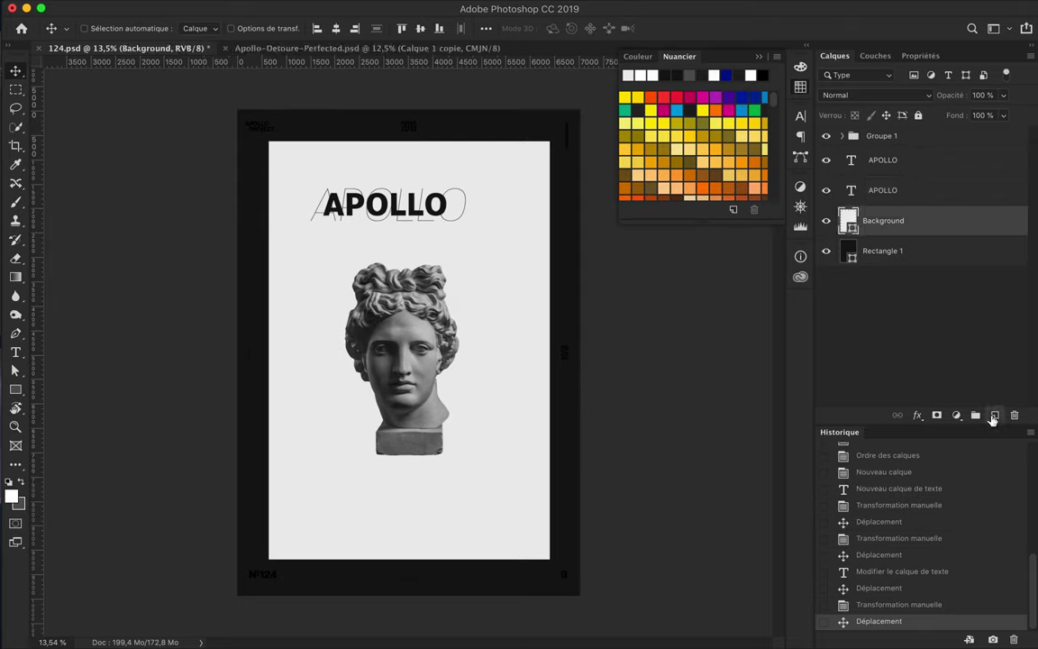
On a new layer, paint soft blue brush strokes under the statue
left_click(994, 415)
left_click(638, 56)
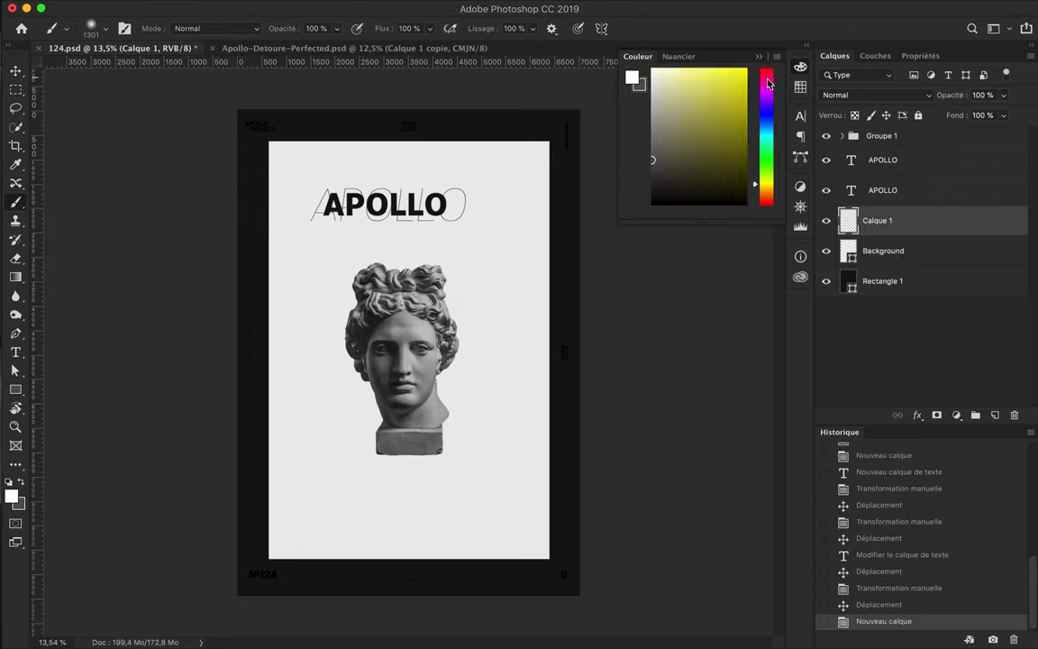
left_click(763, 120)
left_click_drag(392, 478, 304, 482)
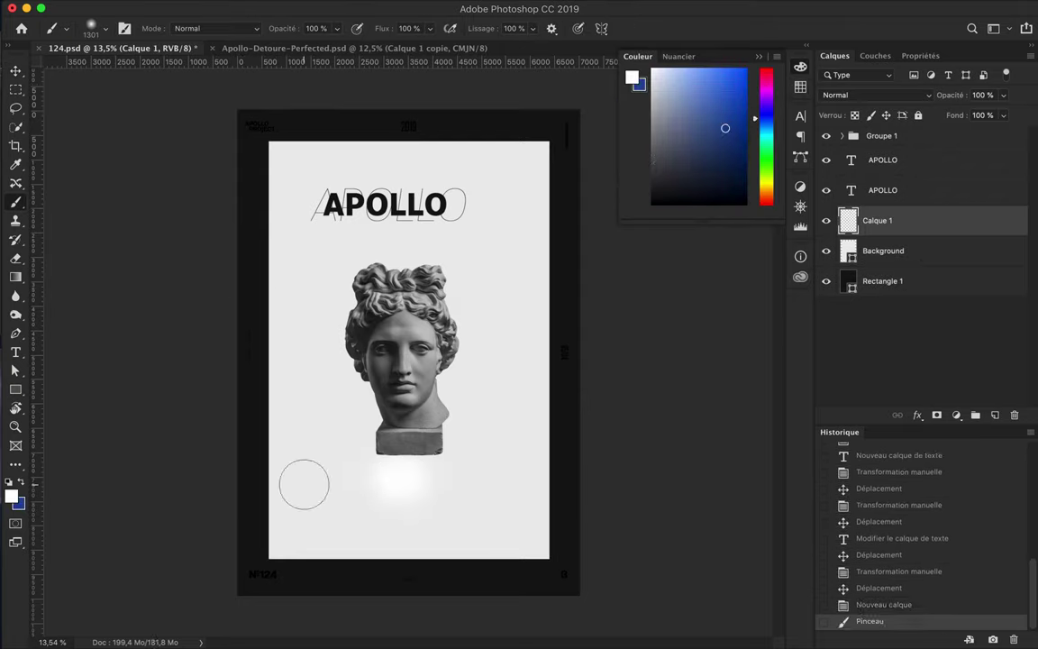
key("ctrl+z")
key("x")
left_click_drag(369, 475, 484, 469)
Paint purple, blue, pink and yellow strokes around the statue's base
left_click(763, 133)
left_click(763, 118)
left_click(726, 128)
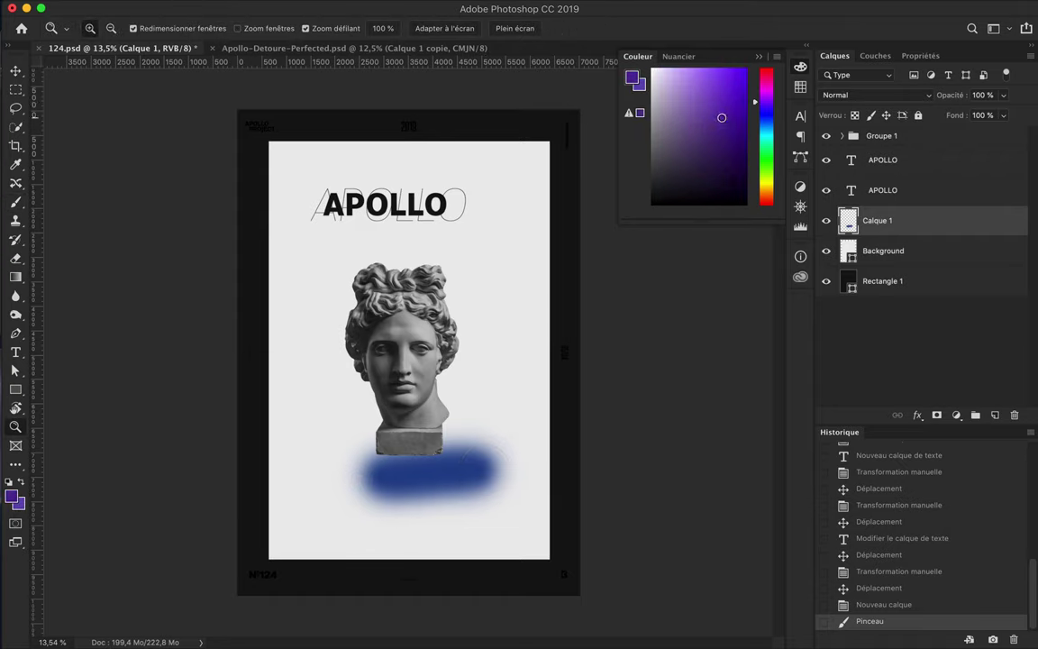
key("b")
mouse_move(382, 443)
left_mouse_down()
mouse_move(463, 423)
mouse_move(336, 505)
mouse_move(361, 405)
mouse_move(406, 378)
left_mouse_up()
mouse_move(302, 470)
left_mouse_down()
mouse_move(343, 494)
mouse_move(451, 320)
left_mouse_up()
mouse_move(352, 494)
left_mouse_down()
mouse_move(289, 397)
mouse_move(514, 405)
left_mouse_up()
left_click(765, 187)
mouse_move(315, 500)
left_mouse_down()
mouse_move(424, 297)
mouse_move(491, 311)
left_mouse_up()
left_click(766, 112)
left_click(729, 136)
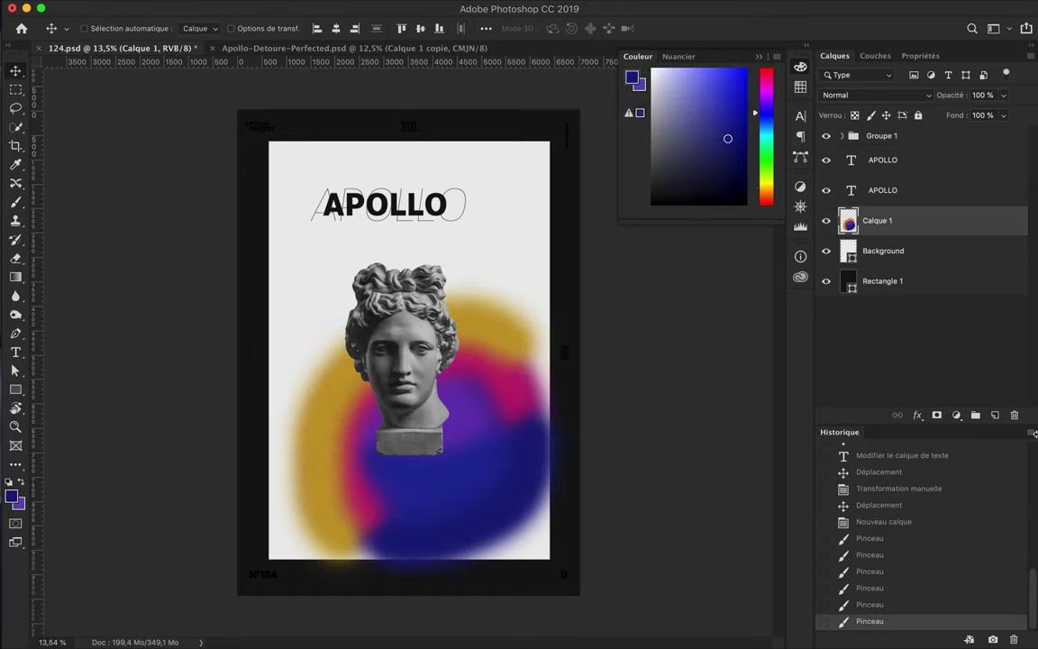
On a new layer below, draw a circle around the statue and clip the painted colours to it
left_click(995, 414)
key("ctrl+bracketleft")
left_click(16, 389)
left_click(68, 410)
left_click_drag(351, 383, 482, 536)
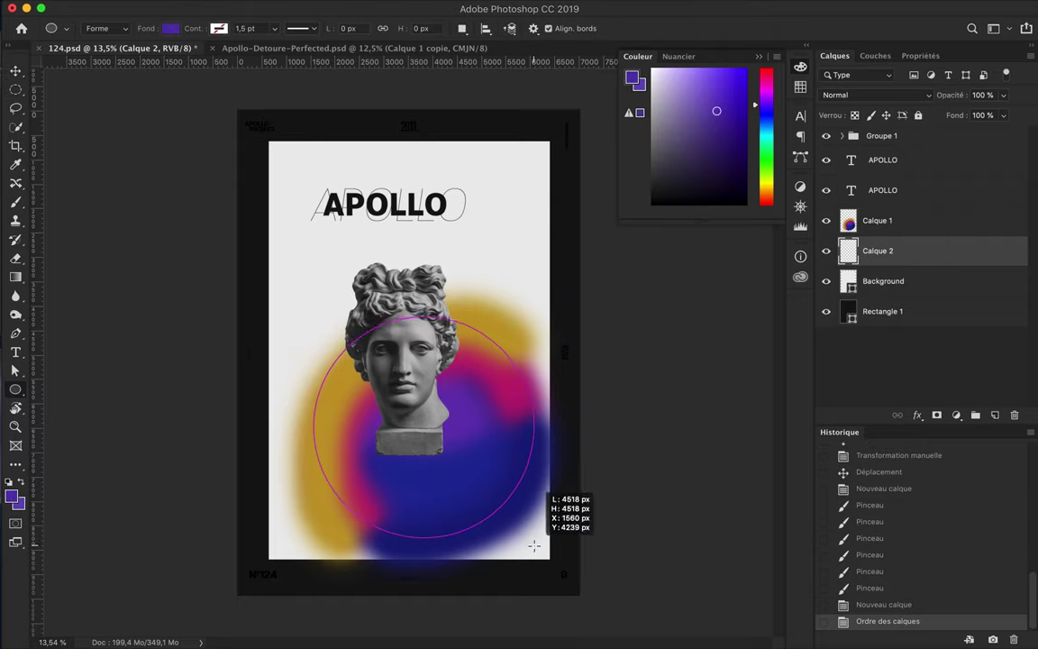
left_click_drag(541, 552, 541, 552)
key("v")
left_click(835, 56)
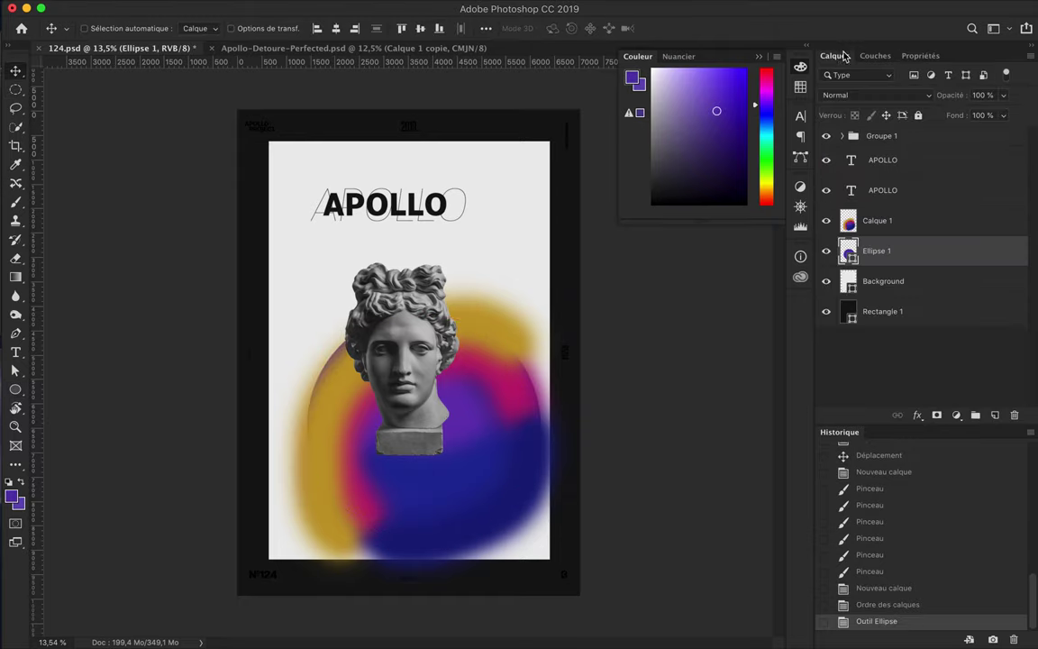
left_click(870, 235, "alt")
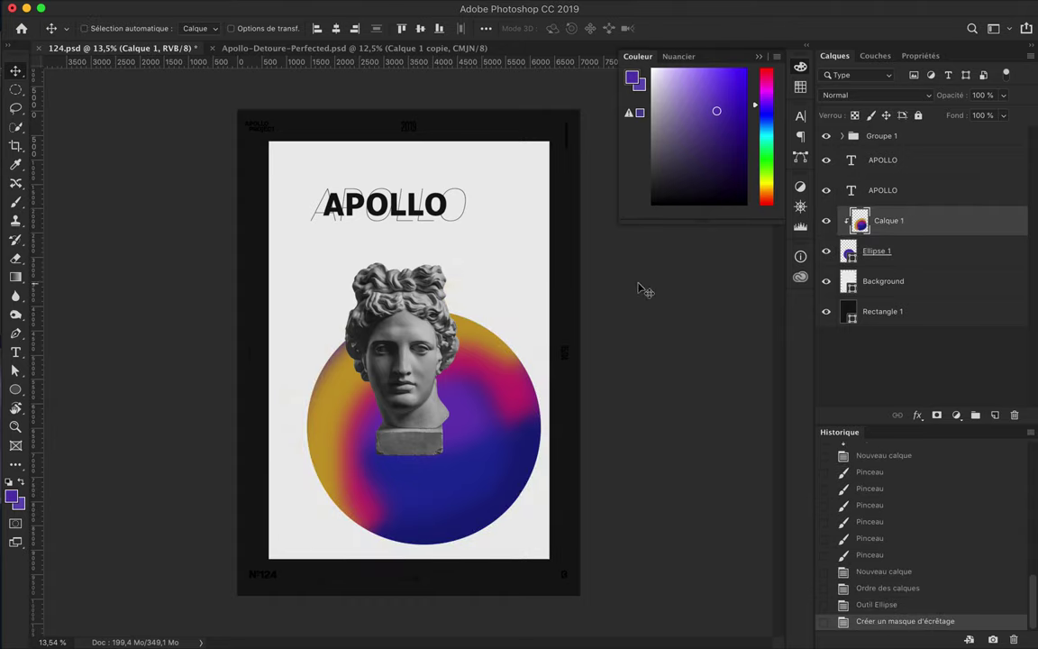
key("ctrl+t")
right_click(394, 454)
Warp the painted colours so they bend and swirl inside the circle
left_click(441, 479)
left_click_drag(266, 269, 261, 248)
left_click_drag(364, 368, 489, 525)
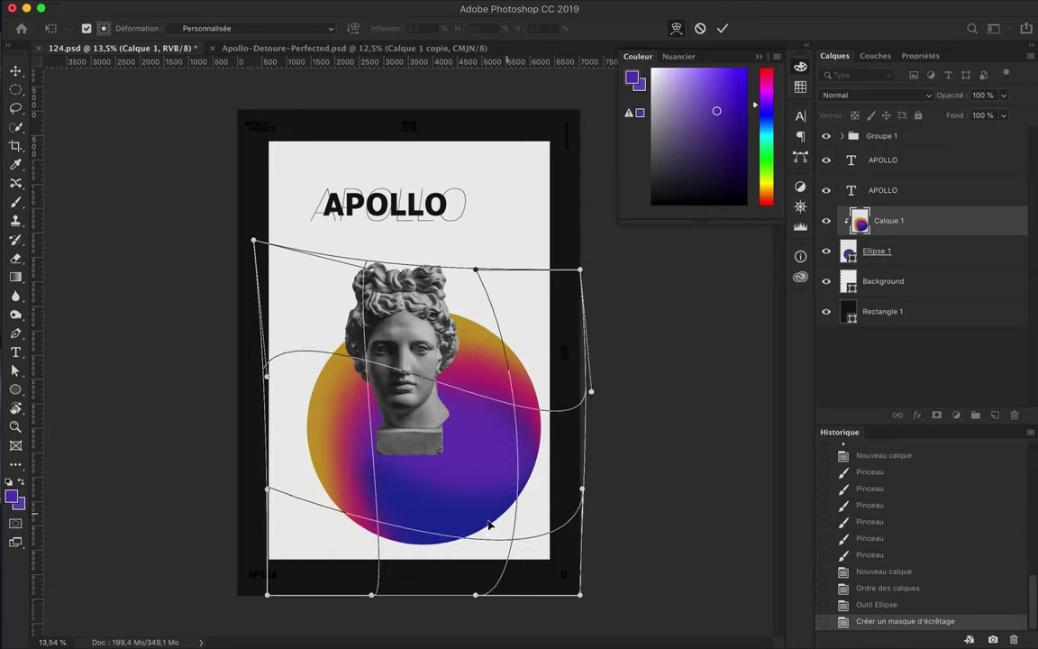
left_click_drag(489, 525, 608, 440)
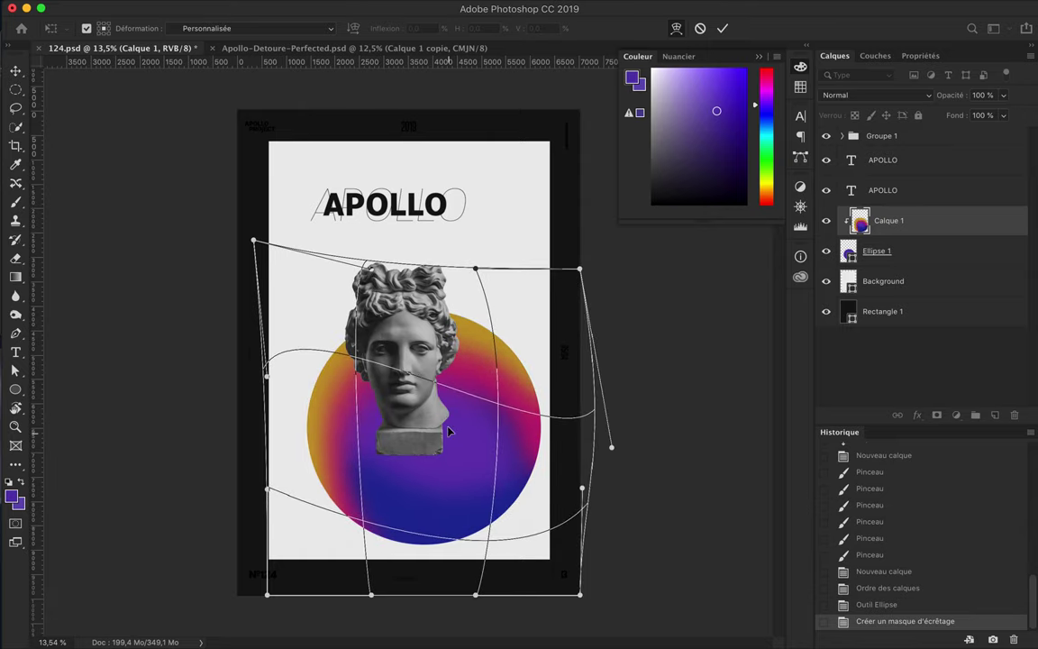
left_click_drag(449, 430, 466, 426)
key("Return")
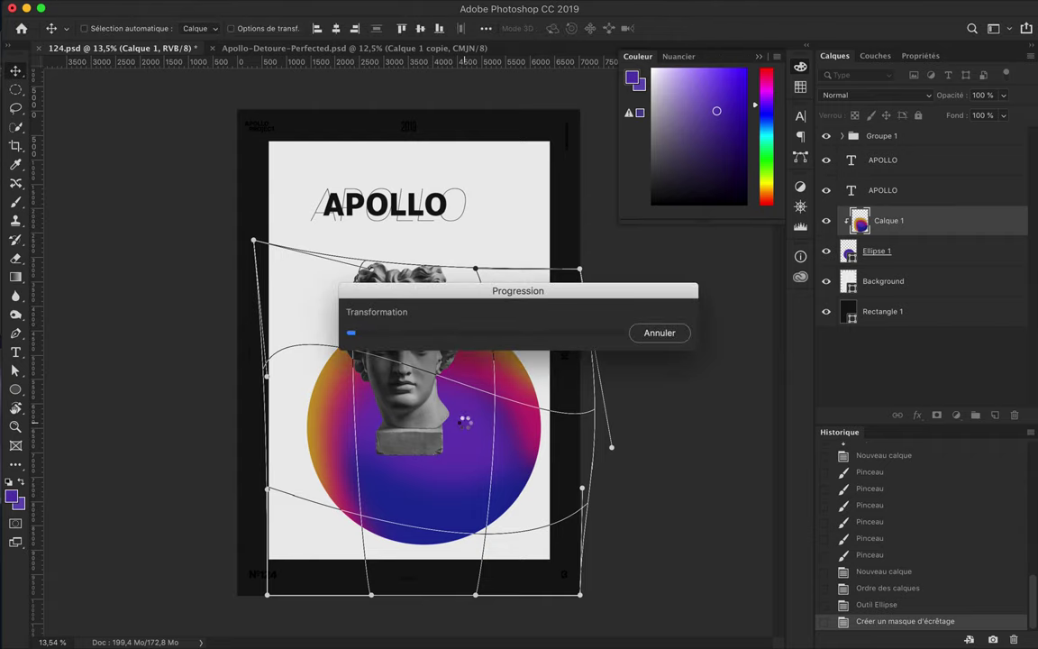
left_click_drag(863, 232, 863, 216)
Clip the warped copy to the circle and apply a Gaussian blur with radius 482,7
key("ctrl+alt+g")
left_click(408, 8)
mouse_move(416, 220)
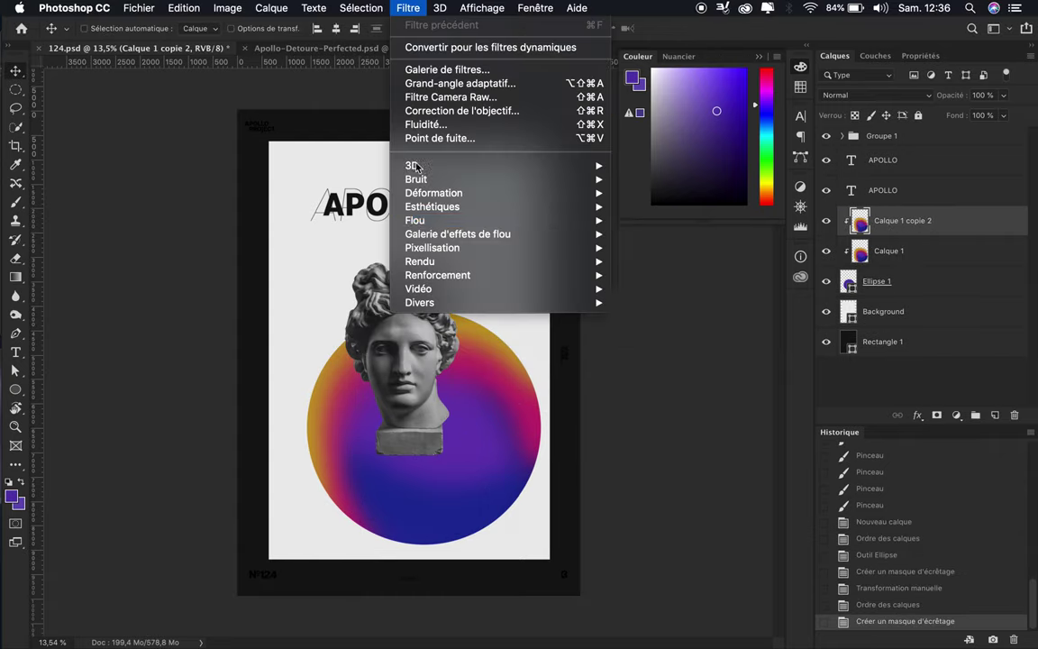
left_click(650, 290)
left_click_drag(763, 341, 766, 343)
key("Return")
Smear the blurred gradient near Apollo's face with the Mixer Brush
right_click(15, 201)
left_click(69, 241)
left_click_drag(481, 416, 463, 434)
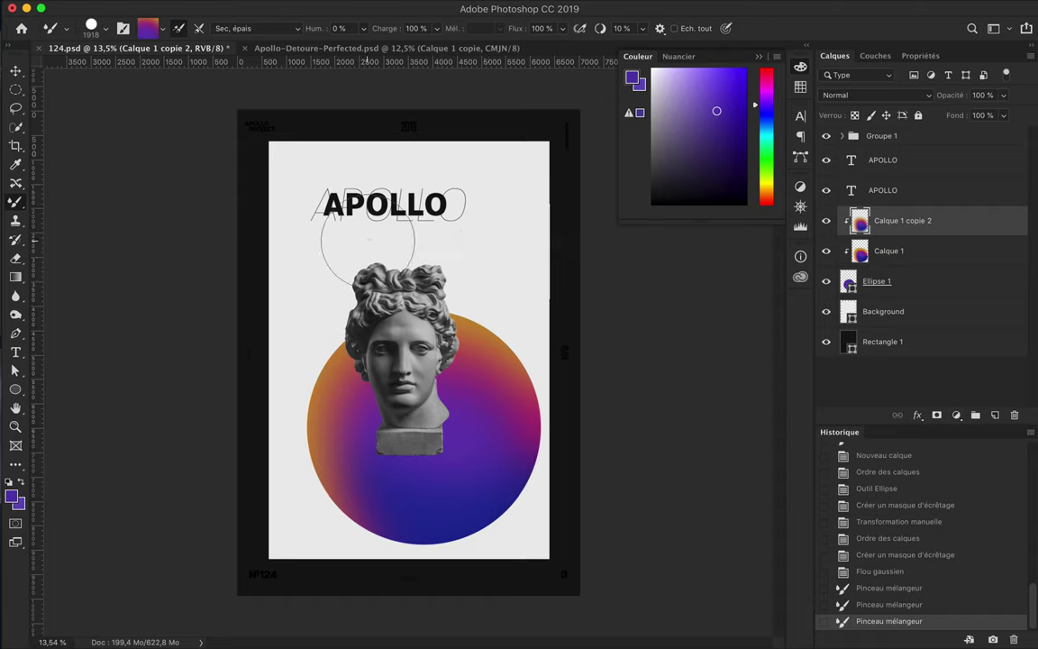
On a new layer, set the Mixer Brush to the Sec, épais preset with airbrush build-up
left_click(995, 415)
left_click_drag(334, 212, 556, 271)
key("ctrl+z")
mouse_move(320, 189)
left_mouse_down()
mouse_move(425, 233)
mouse_move(297, 189)
left_mouse_up()
key("ctrl+z")
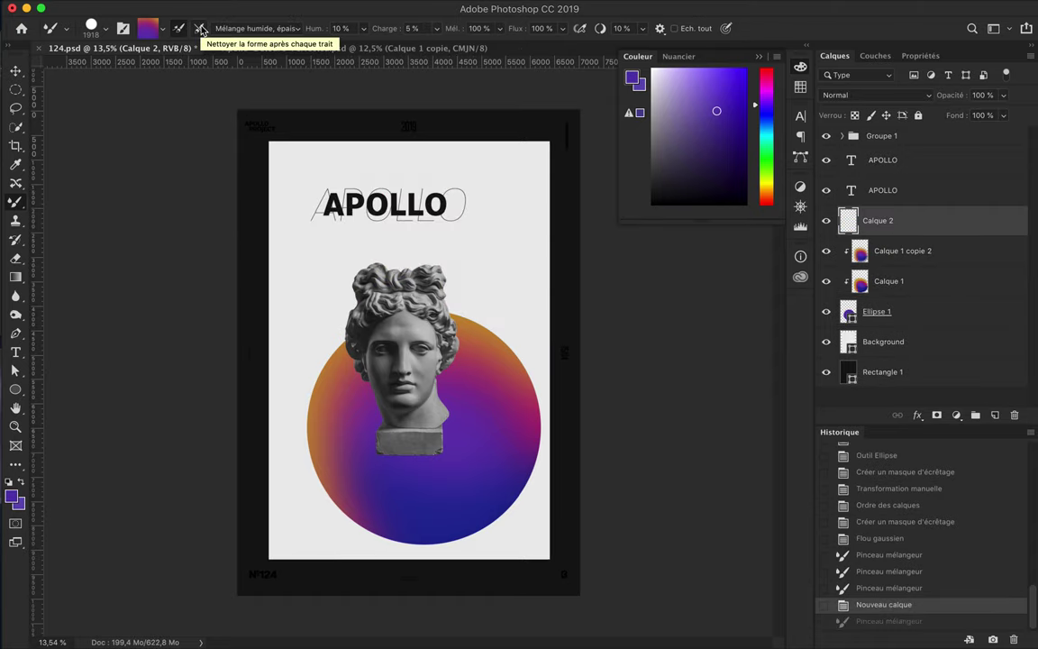
left_click(257, 28)
left_click(242, 48)
left_click_drag(343, 212, 464, 202)
key("ctrl+z")
left_click(579, 28)
mouse_move(312, 231)
left_mouse_down()
mouse_move(238, 255)
mouse_move(340, 59)
left_mouse_up()
key("ctrl+z")
key("ctrl+z")
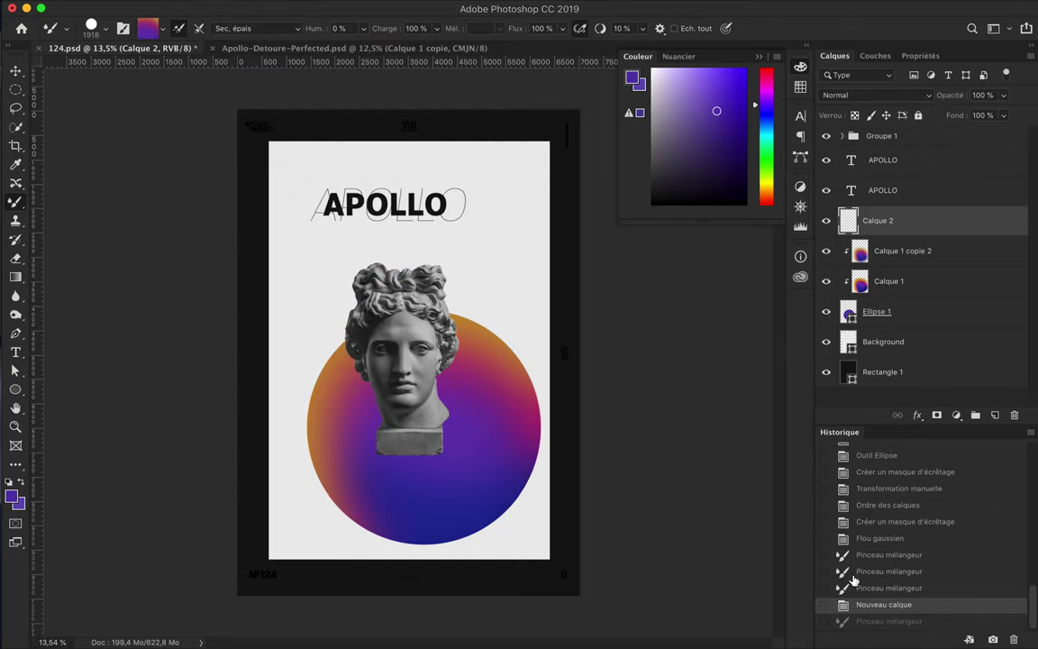
Sample the Calque 1 gradient colours into the brush and test a stroke on Calque 2
left_click(888, 281)
left_click(586, 335)
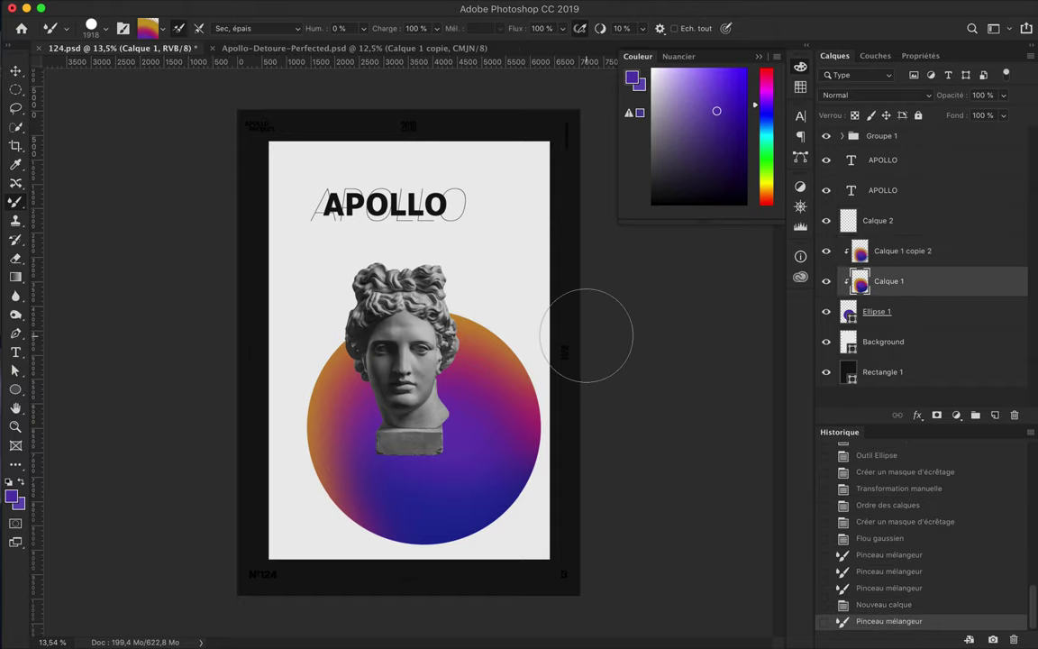
left_click(916, 220)
left_click_drag(406, 243, 307, 135)
key("ctrl+z")
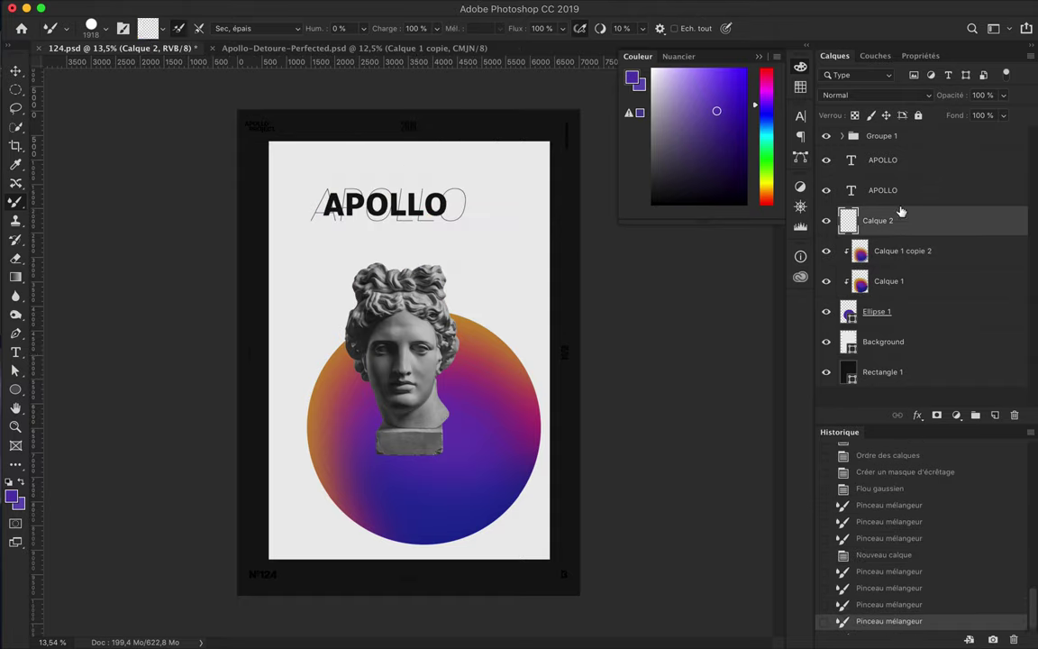
Move the bust layer above Calque 2, sample the head, and paint a looping trail of heads
left_click(841, 135)
left_click_drag(887, 166, 879, 233)
left_click(843, 136)
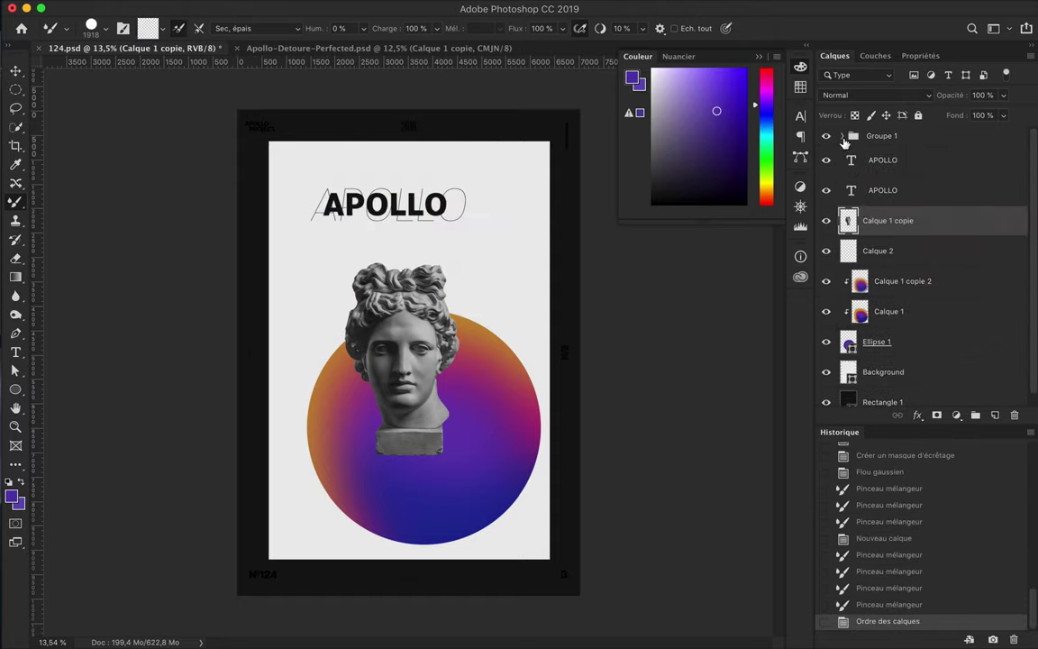
left_click(418, 355, "alt")
left_click_drag(441, 231, 482, 264)
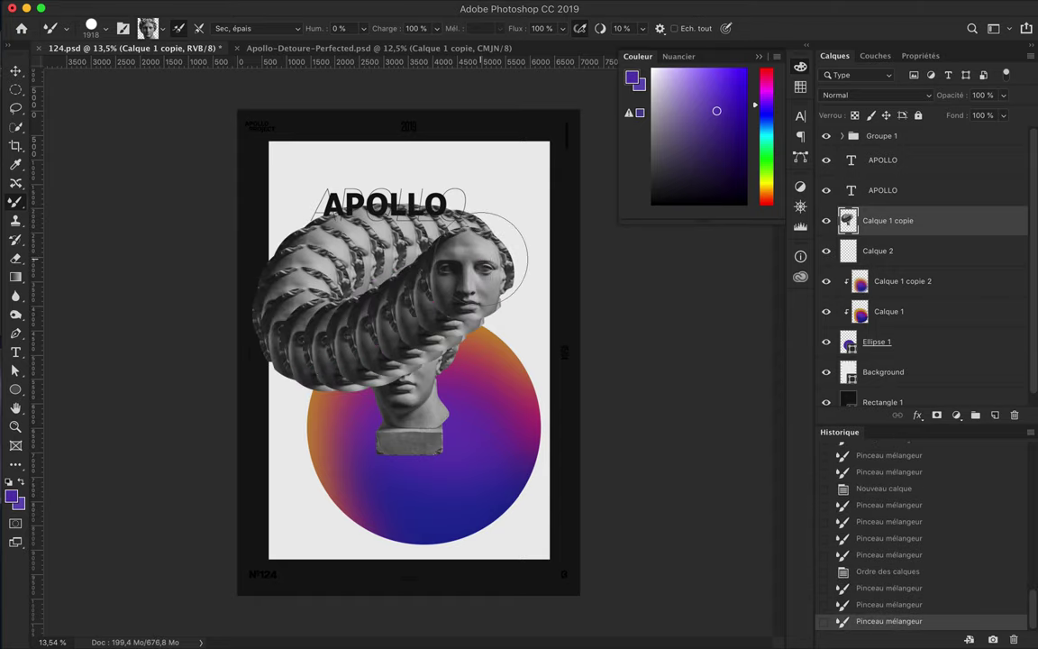
key("ctrl+z")
mouse_move(518, 189)
left_mouse_down()
mouse_move(311, 451)
mouse_move(417, 307)
left_mouse_up()
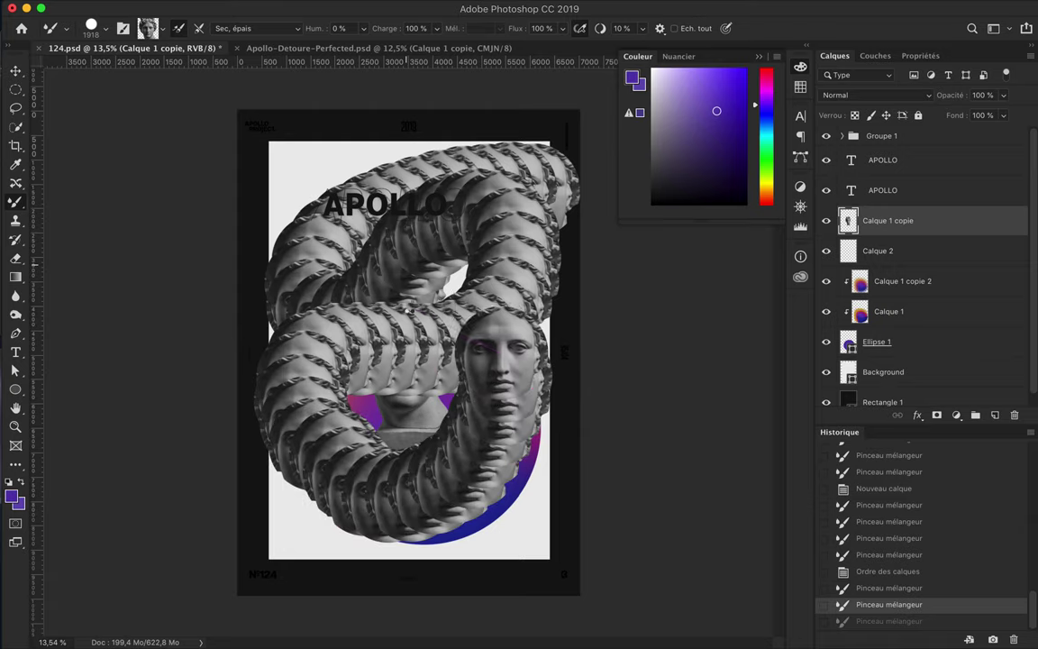
Paint more head loops over the top and left side, then hide the original Apollo bust layer
key("v")
left_click_drag(922, 379, 910, 236)
left_click_drag(423, 279, 420, 260)
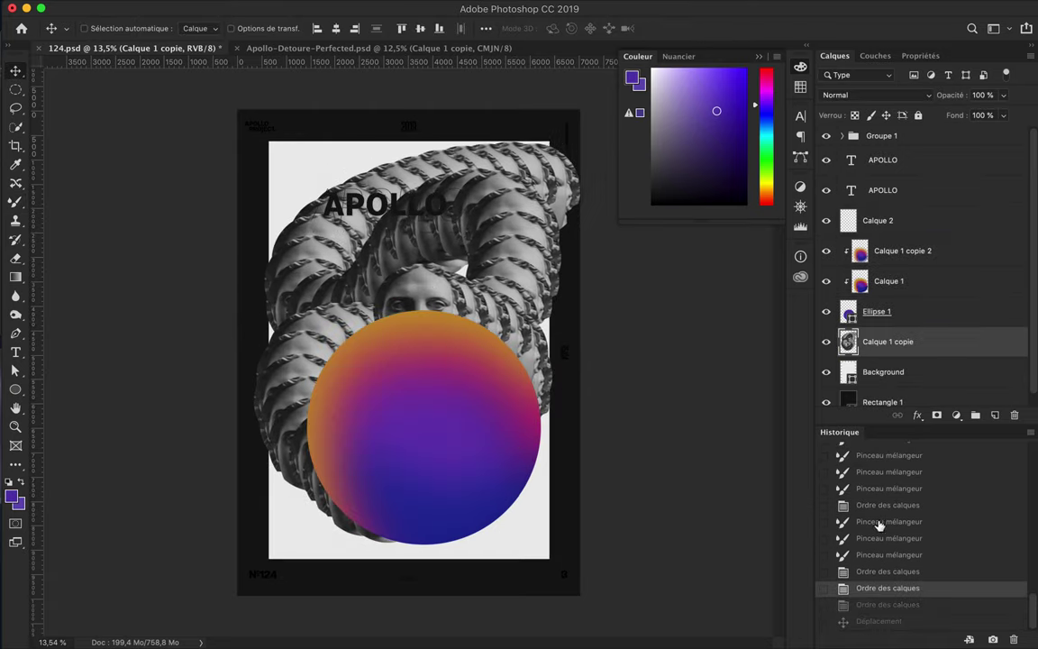
left_click(888, 504)
mouse_move(389, 308)
left_mouse_down()
mouse_move(431, 560)
mouse_move(402, 287)
left_mouse_up()
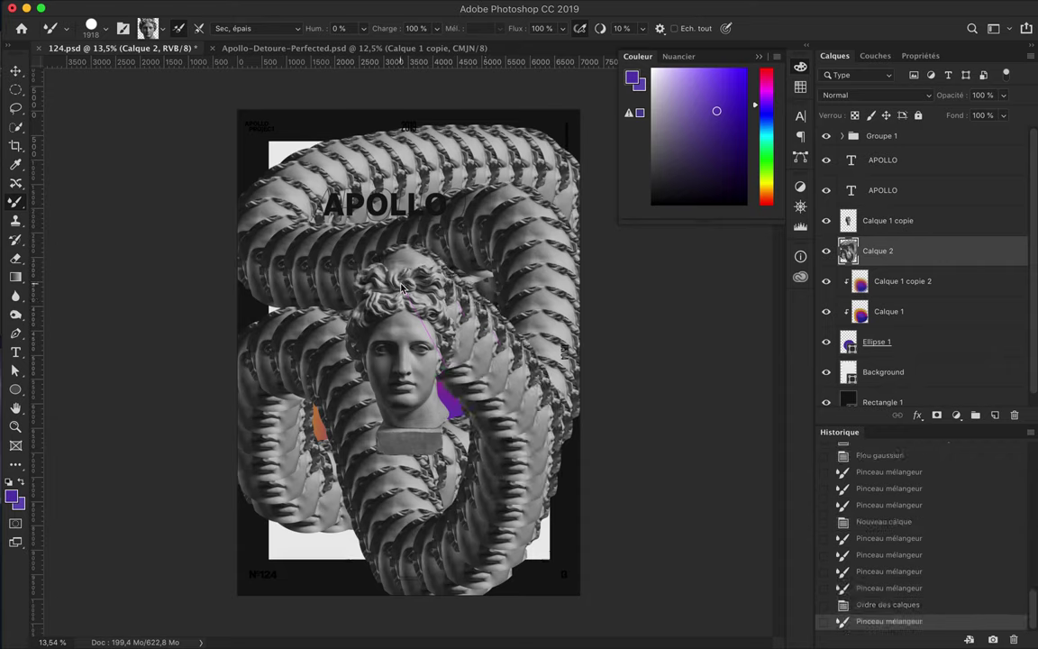
left_click(826, 221)
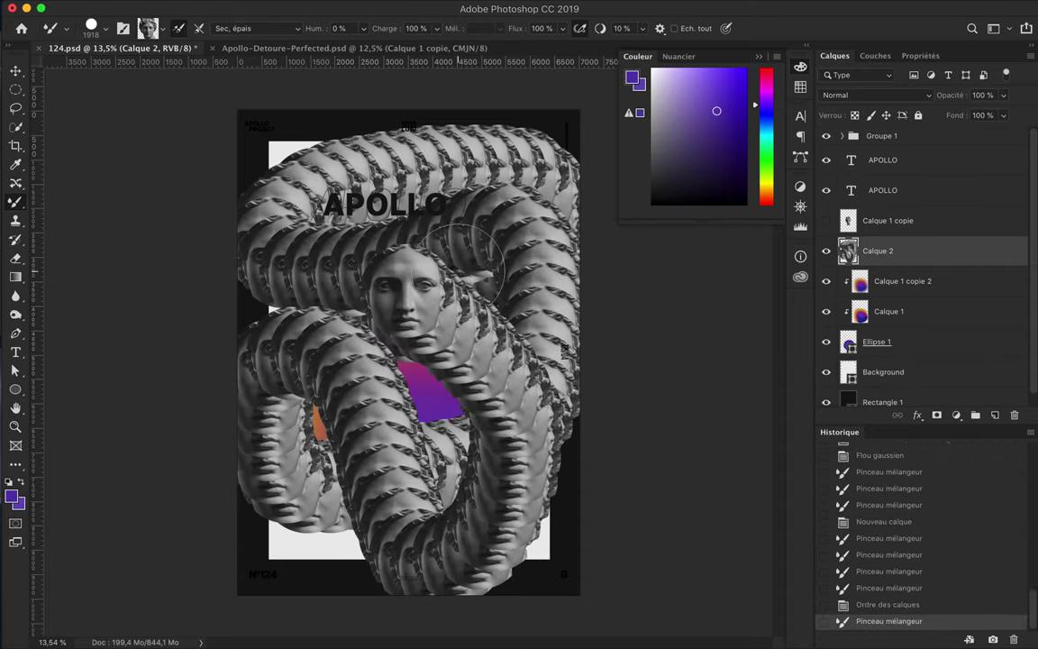
Warp the head-trail layer, pushing its left side inward
key("ctrl+t")
right_click(236, 192)
left_click(270, 290)
mouse_move(270, 289)
left_mouse_down()
mouse_move(332, 287)
mouse_move(350, 455)
mouse_move(467, 270)
left_mouse_up()
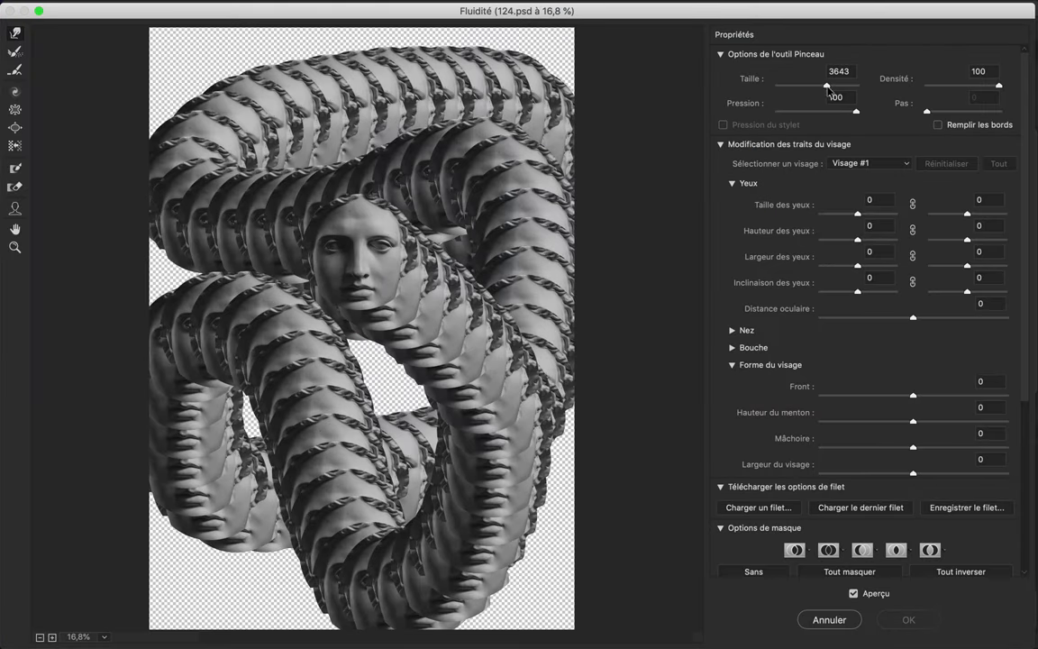
Smear the Apollo heads into marbled loops with Forward Warp, partly restoring the upper faces
mouse_move(171, 212)
left_mouse_down()
mouse_move(548, 122)
mouse_move(376, 331)
left_mouse_up()
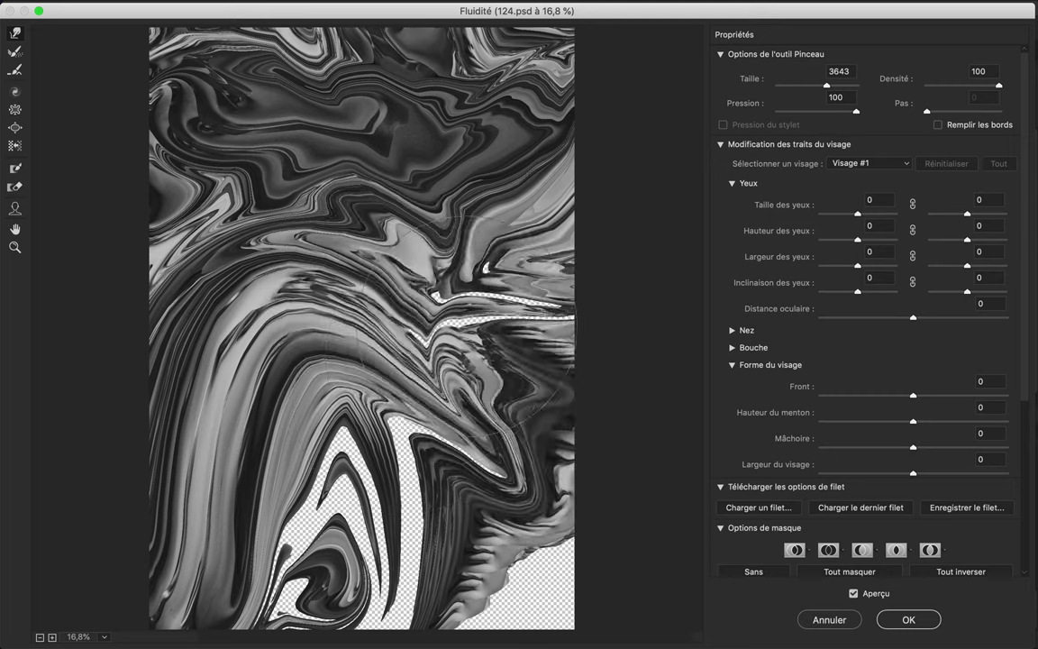
left_click_drag(487, 389, 573, 401)
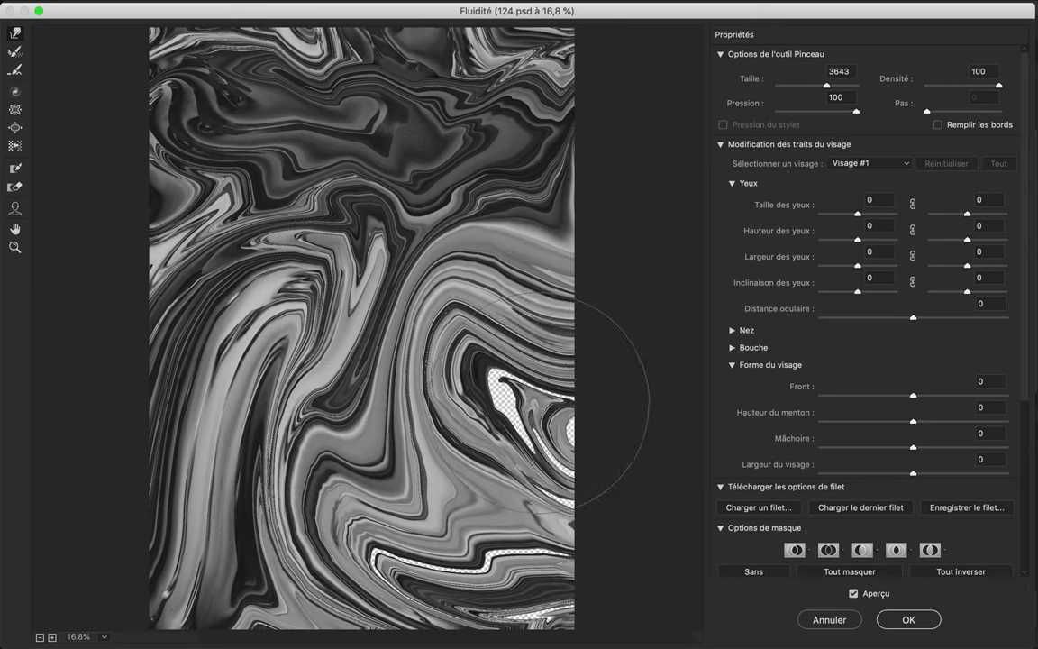
left_click_drag(573, 401, 622, 541)
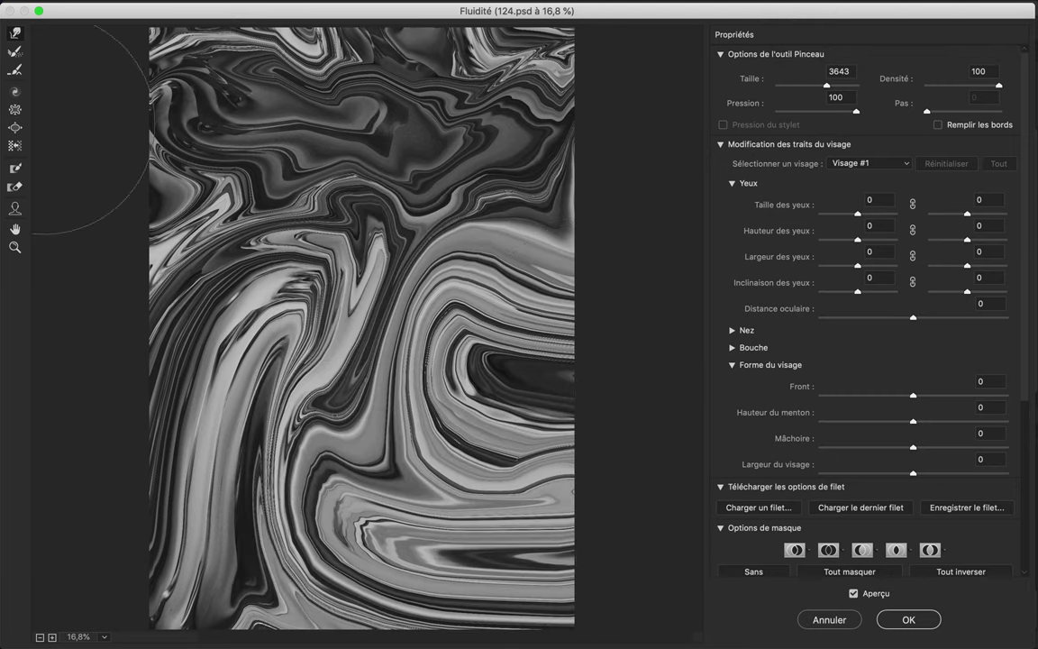
key("r")
left_click_drag(45, 129, 94, 169)
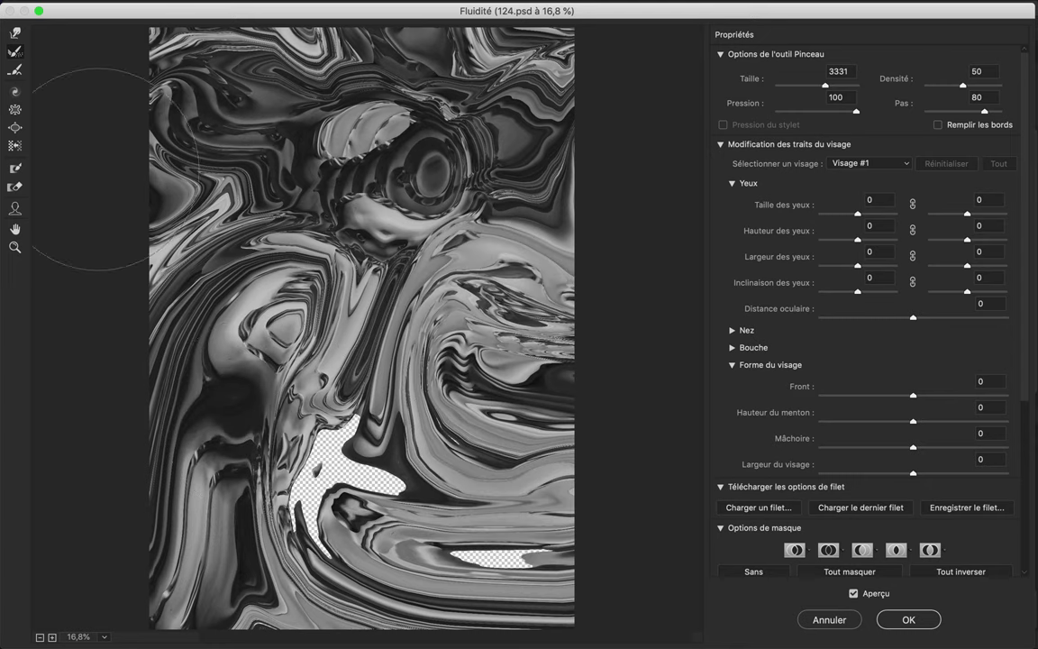
Twirl, pucker and bloat the centre to close transparent gaps, then apply Liquify
left_click_drag(221, 154, 215, 156)
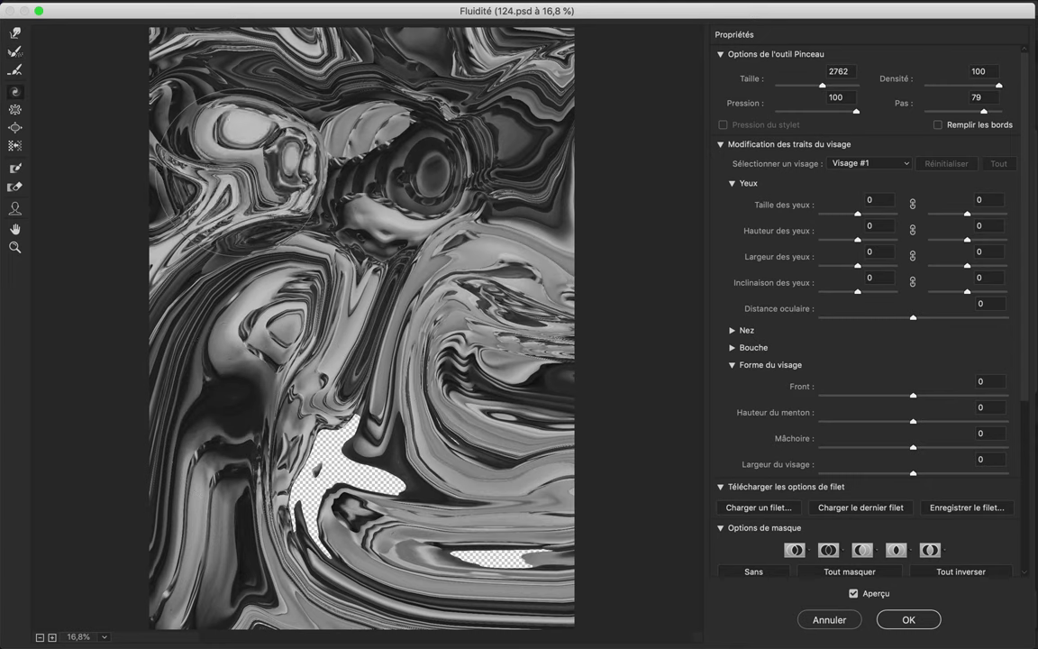
left_click_drag(216, 155, 356, 178)
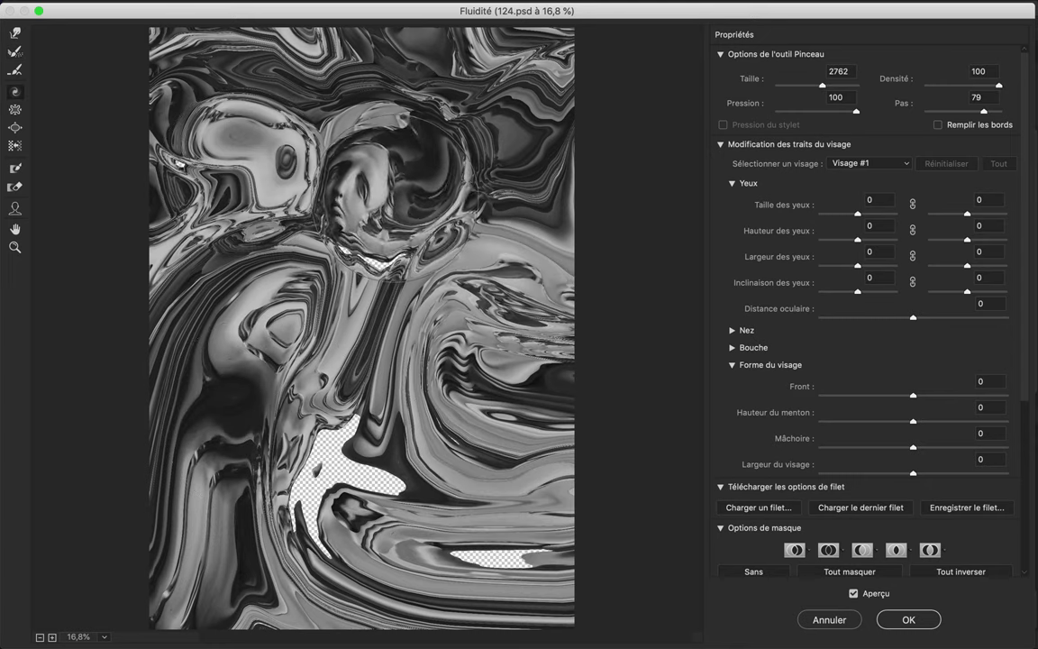
left_click_drag(396, 266, 365, 260)
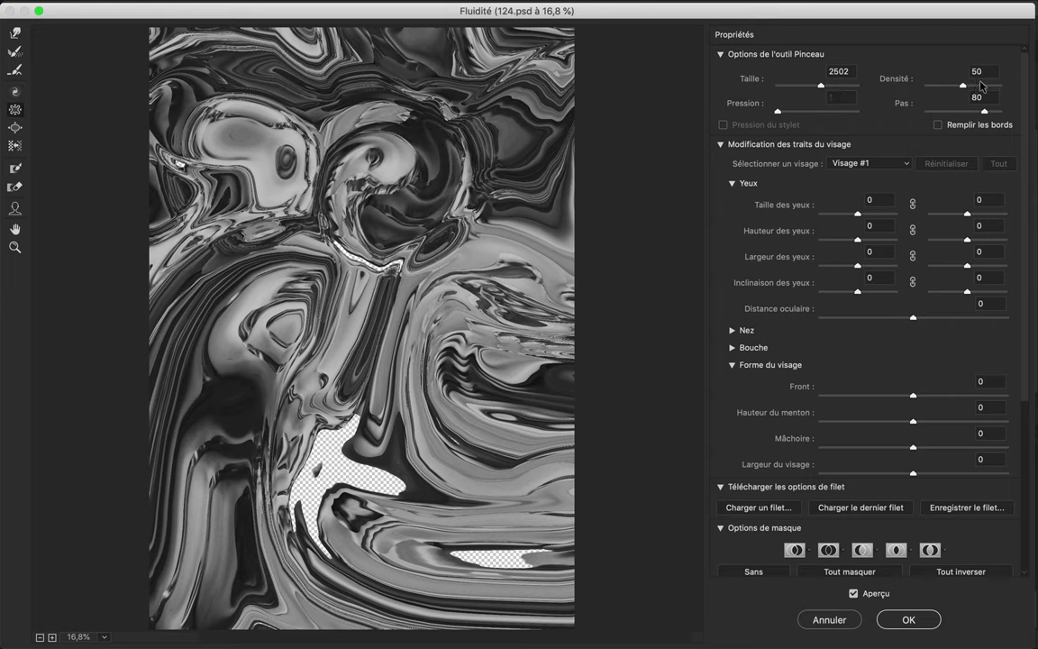
left_click_drag(324, 226, 358, 194)
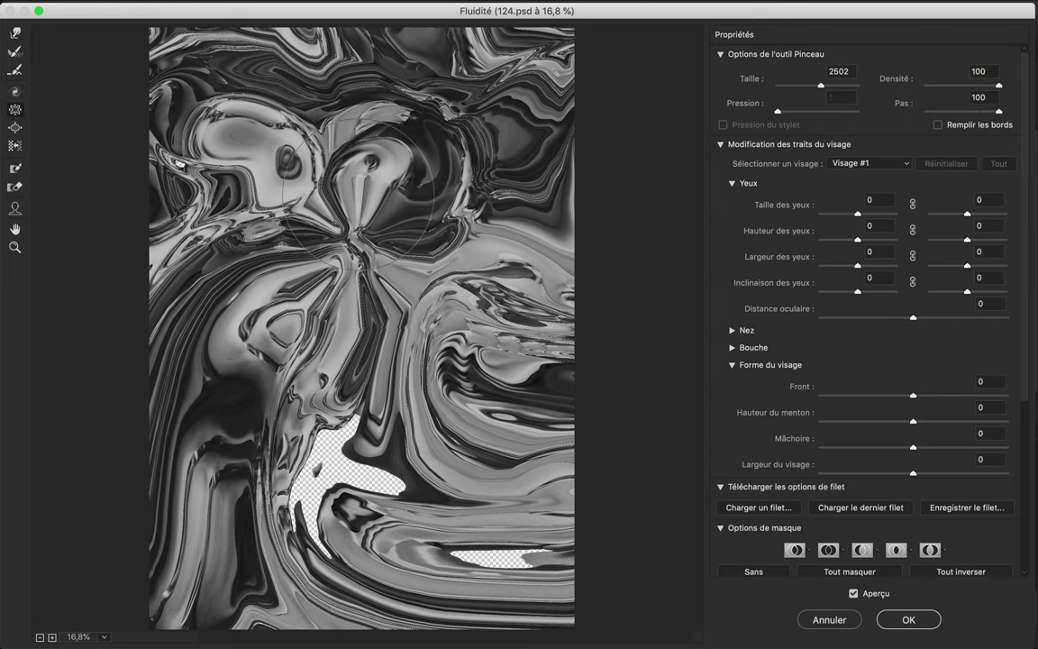
key("b")
mouse_move(358, 194)
left_mouse_down()
mouse_move(293, 338)
mouse_move(432, 343)
left_mouse_up()
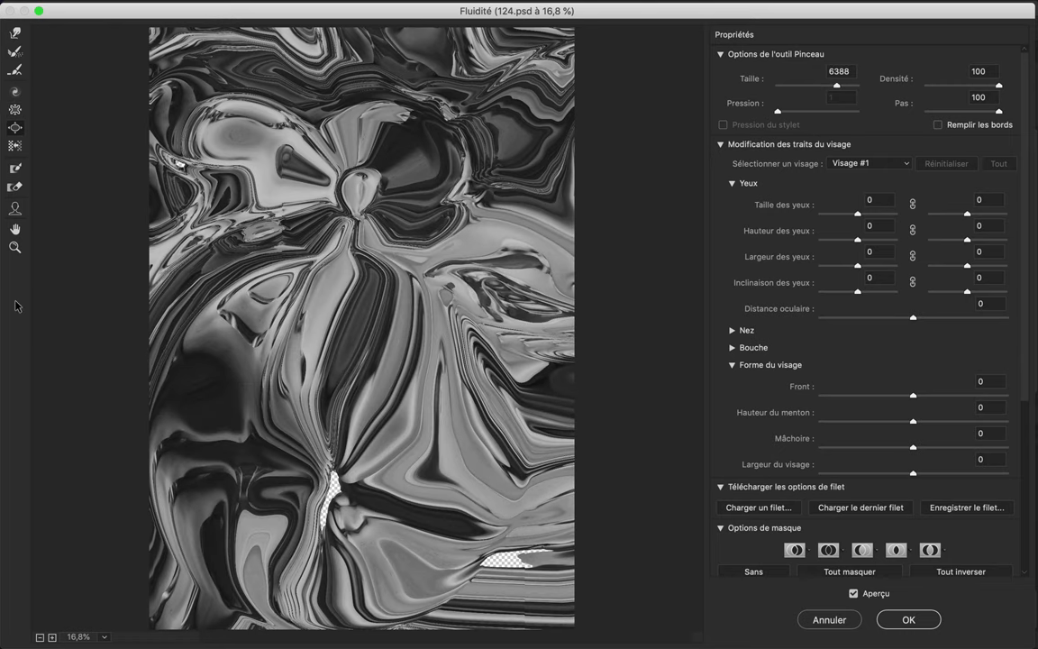
left_click(16, 92)
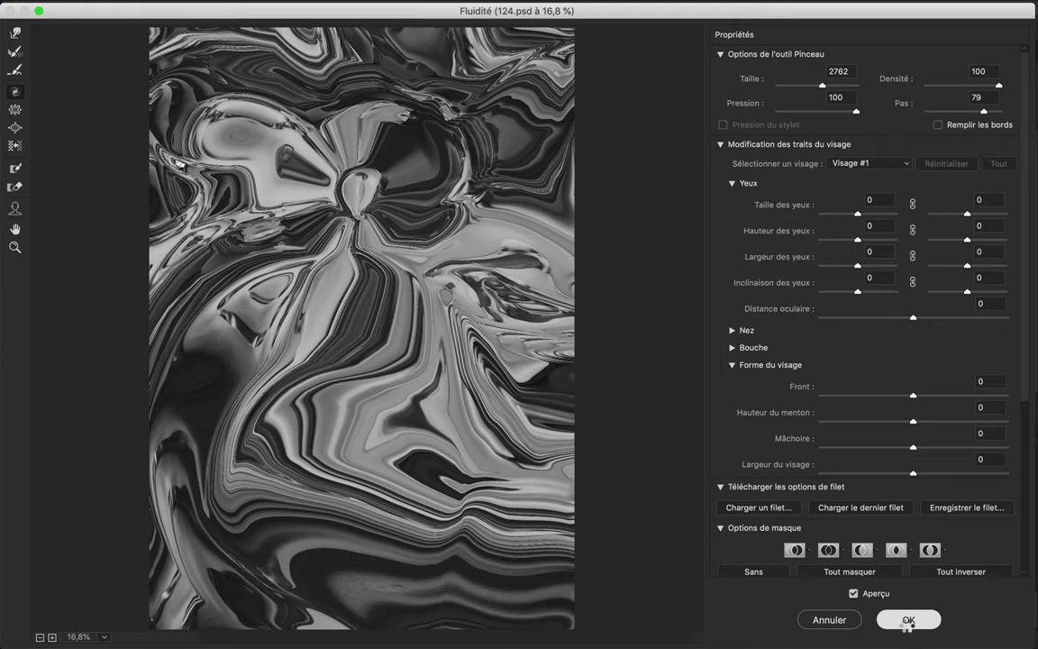
left_click(907, 620)
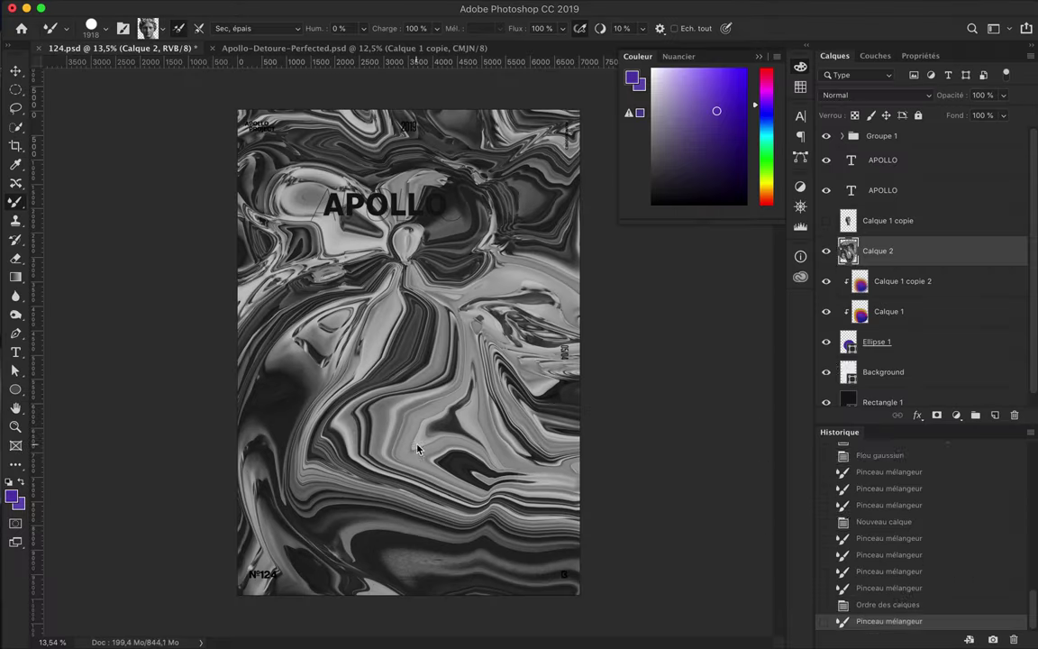
Move the marble layer below the gradient circle and blend it with Lumière linéaire
left_click_drag(872, 378, 871, 372)
left_click(874, 95)
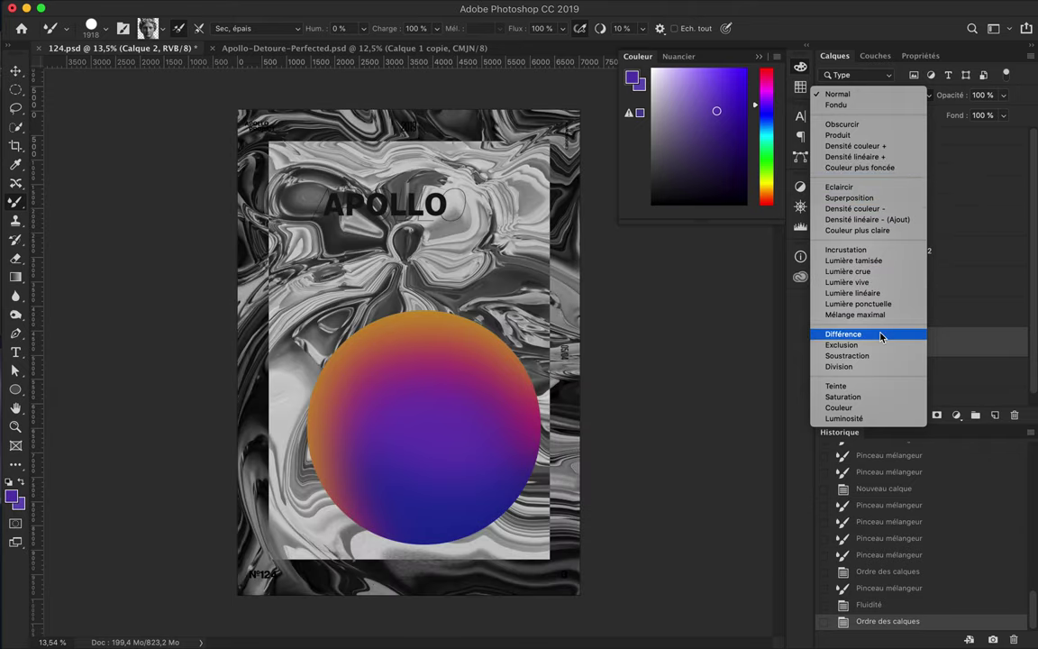
left_click(852, 293)
Try Levels and Vibrance adjustment layers on the marble, deleting both
left_click(956, 414)
left_click(901, 488)
mouse_move(1019, 206)
left_mouse_down()
mouse_move(1003, 209)
mouse_move(1034, 205)
left_mouse_up()
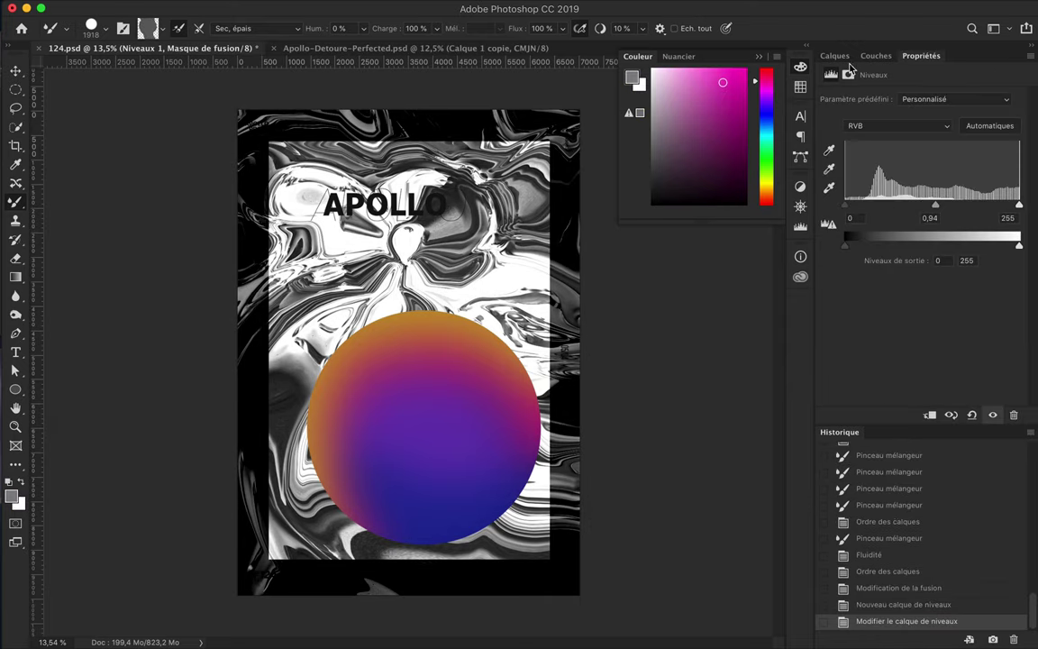
left_click(1014, 414)
left_click(956, 415)
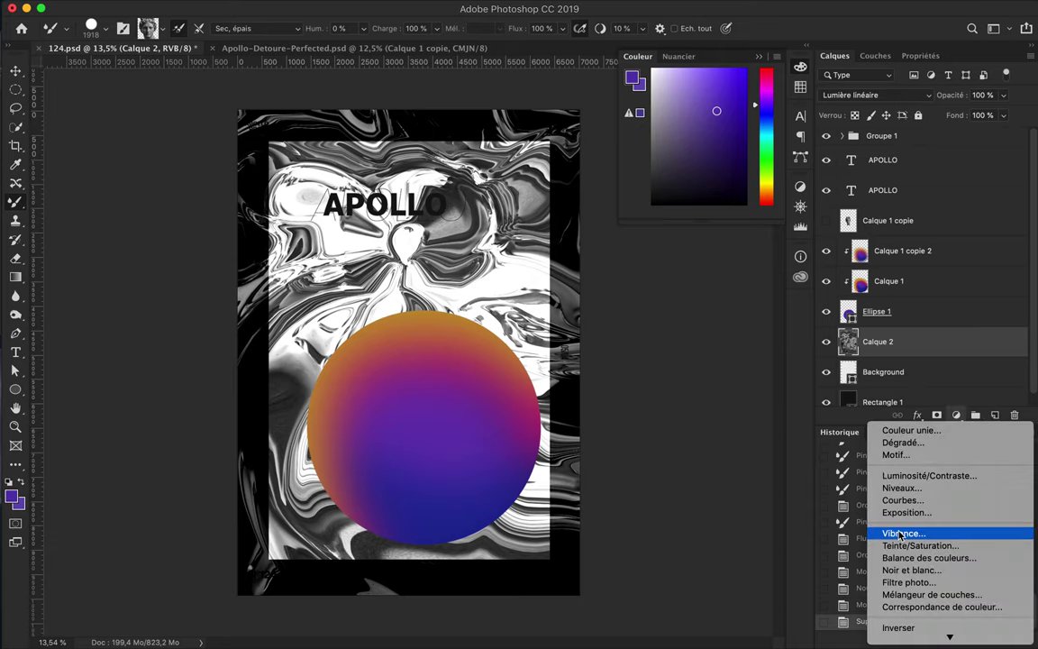
left_click(901, 533)
left_click(834, 56)
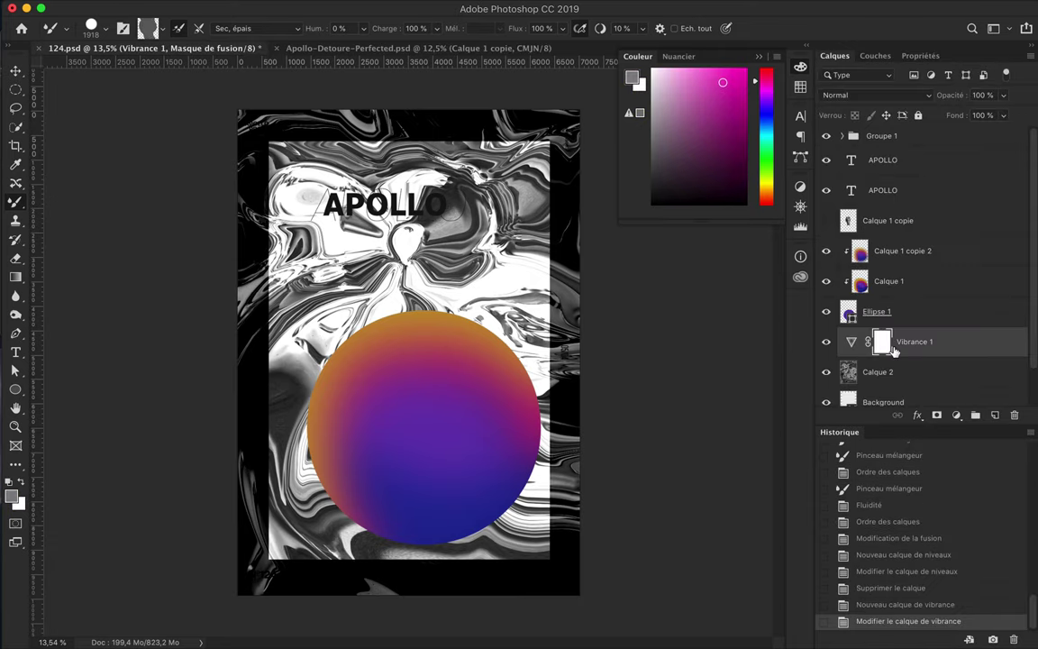
Reselect the marble layer and browse the adjustment layer list
left_click(1014, 415)
left_click(957, 414)
scroll(931, 563, "down", 2)
scroll(928, 562, "down", 1)
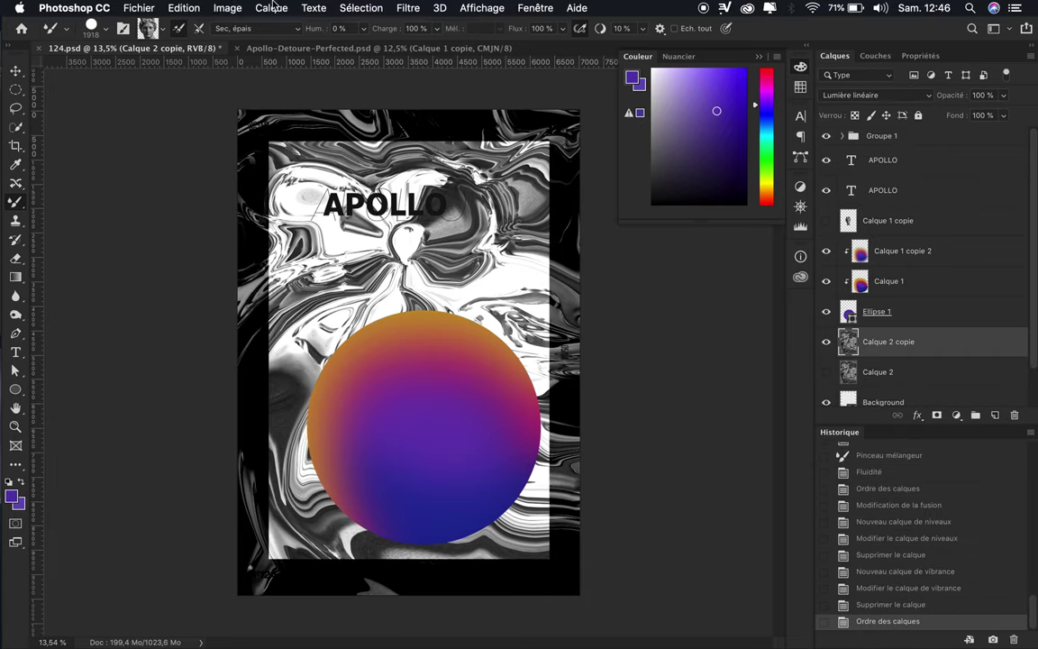
Try a Brightness/Contrast boost to 150 on the marble copy, then discard it
left_click(227, 8)
left_click(489, 46)
left_click_drag(513, 105, 467, 106)
mouse_move(576, 69)
left_mouse_down()
mouse_move(466, 69)
mouse_move(610, 69)
left_mouse_up()
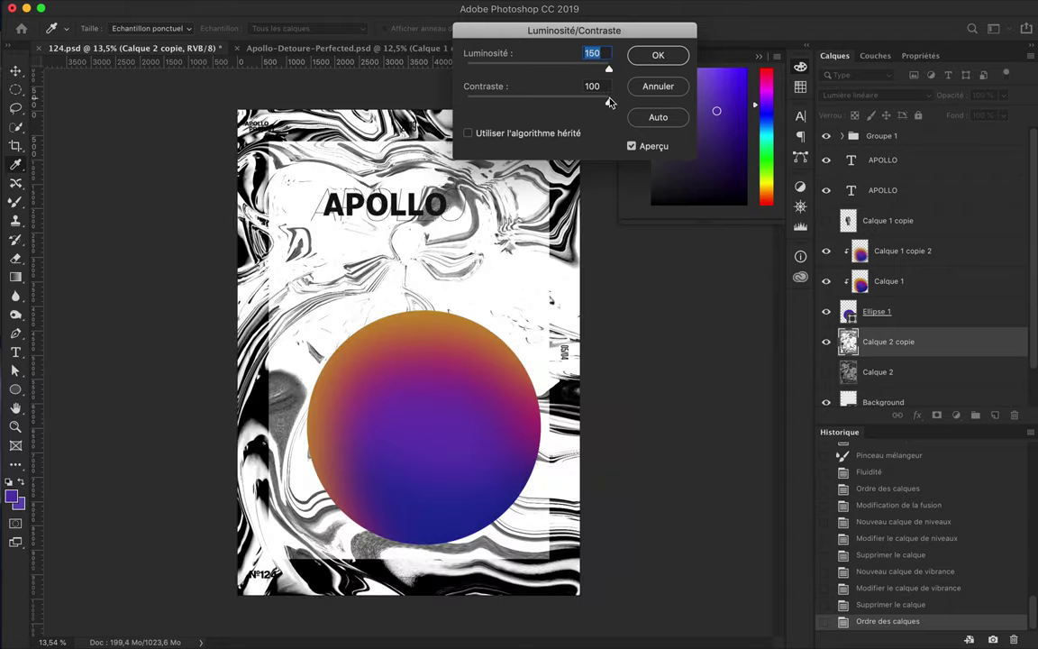
left_click(657, 55)
left_click(826, 373)
left_click(876, 95)
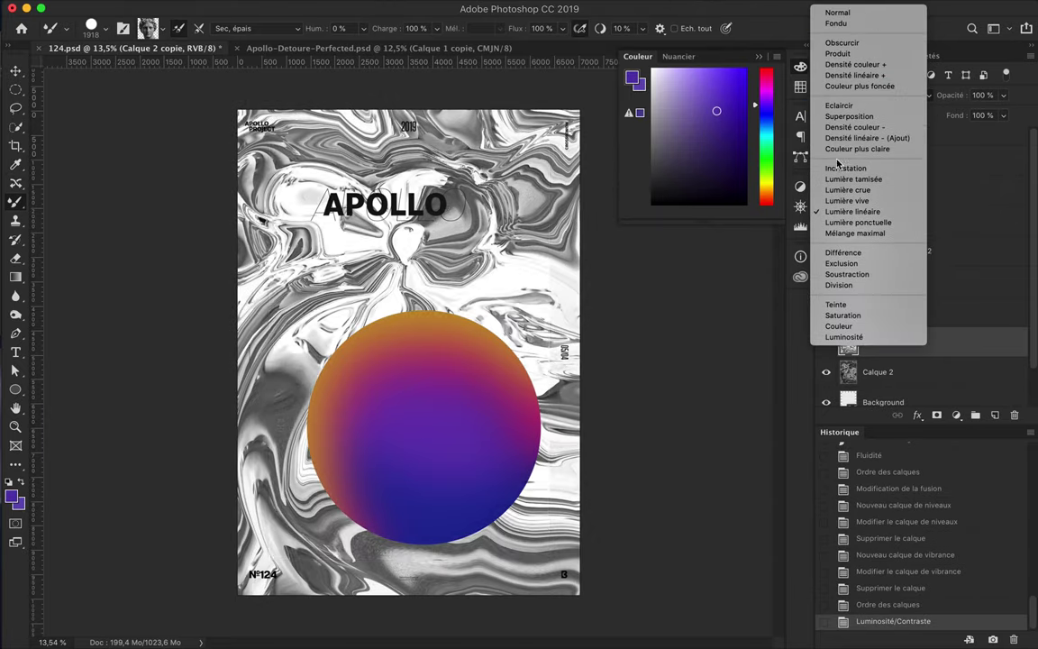
key("Escape")
left_click(872, 604)
Apply Passe-haut to the marble copy with a 200,1 px radius
left_click(348, 9)
left_click(649, 317)
left_click_drag(92, 231, 144, 225)
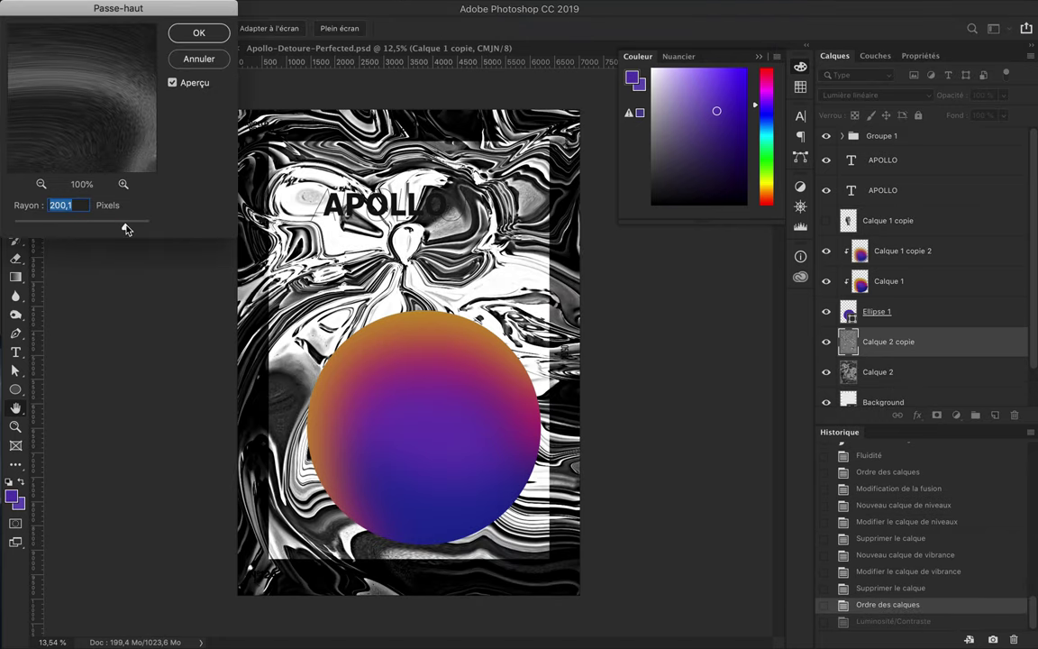
key("Return")
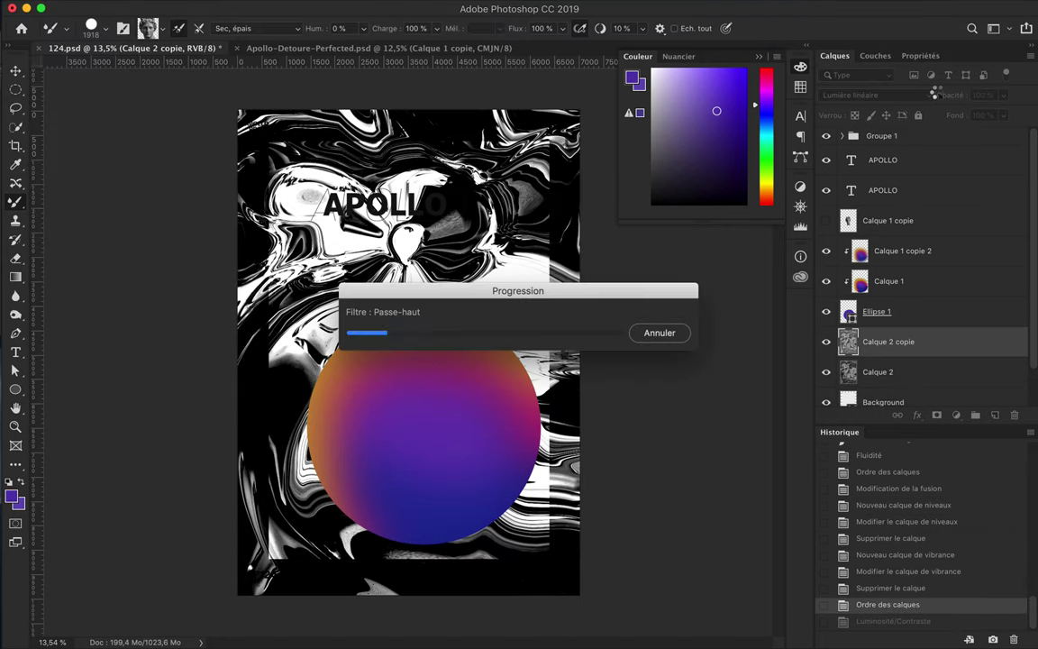
Lower the marble layer's fill, duplicate it above, and apply Tracé des contours
left_click_drag(955, 114, 859, 120)
left_click_drag(888, 341, 862, 377)
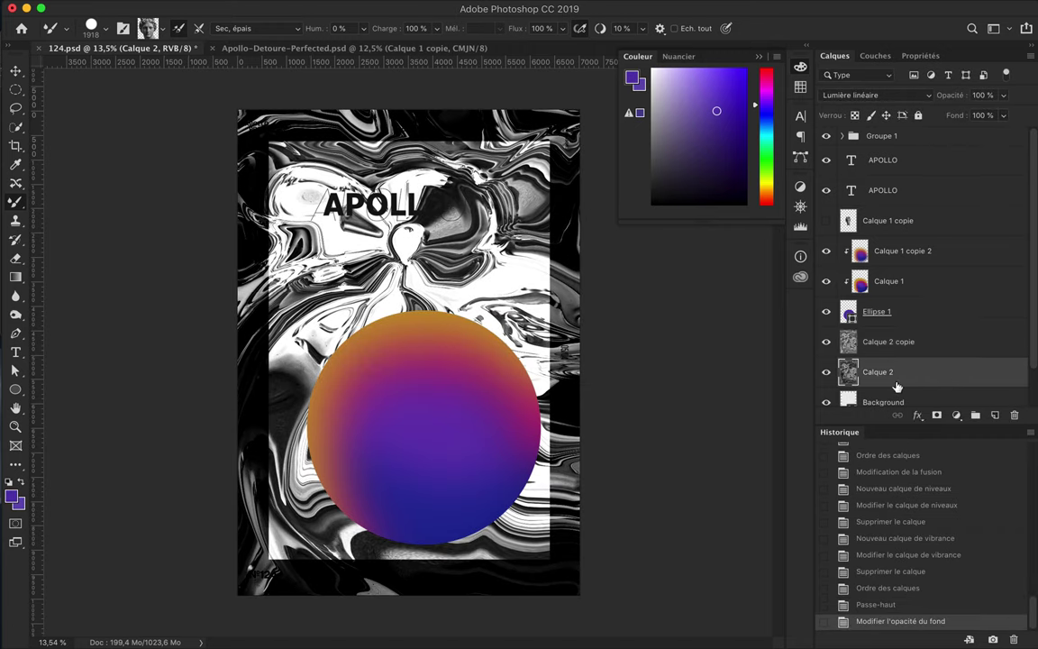
left_click(407, 7)
left_click(622, 287)
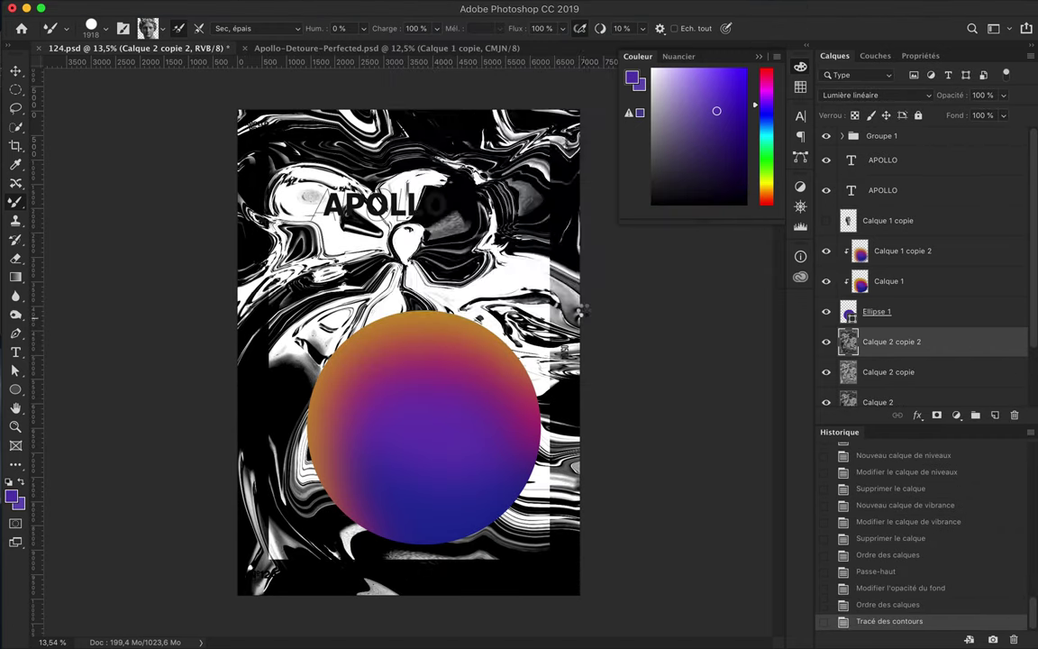
Magic-wand the white areas of the contour layer and delete them
key("w")
left_click(57, 138)
left_click(510, 279)
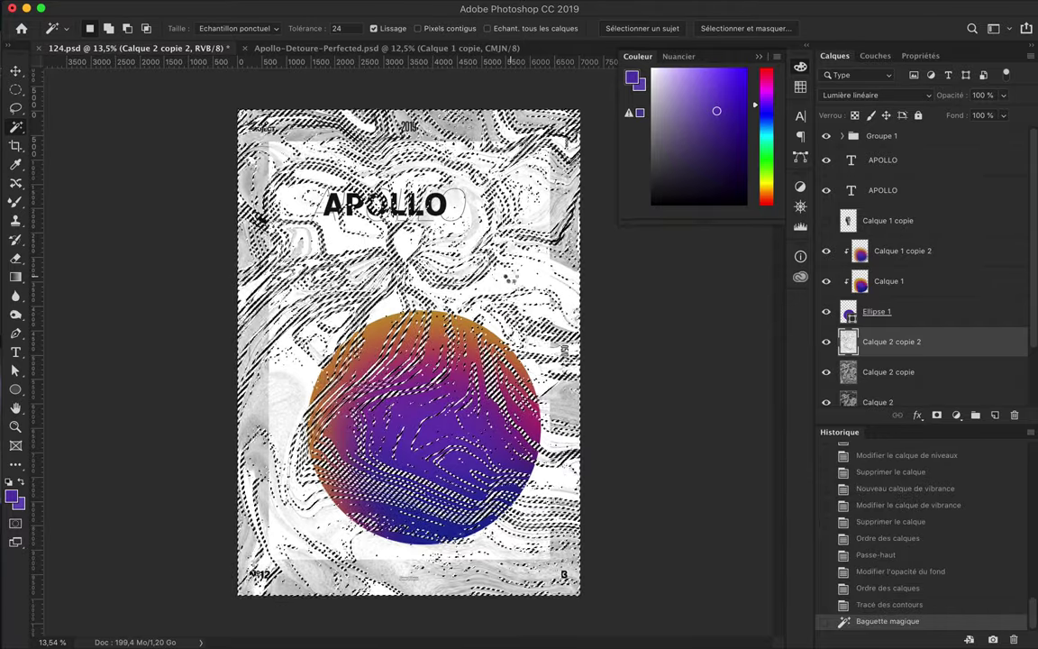
key("Delete")
key("ctrl+d")
key("v")
Add a new empty layer clipped to the contour layer, discarding a trial mixer-brush stroke
key("ctrl+shift+alt+n")
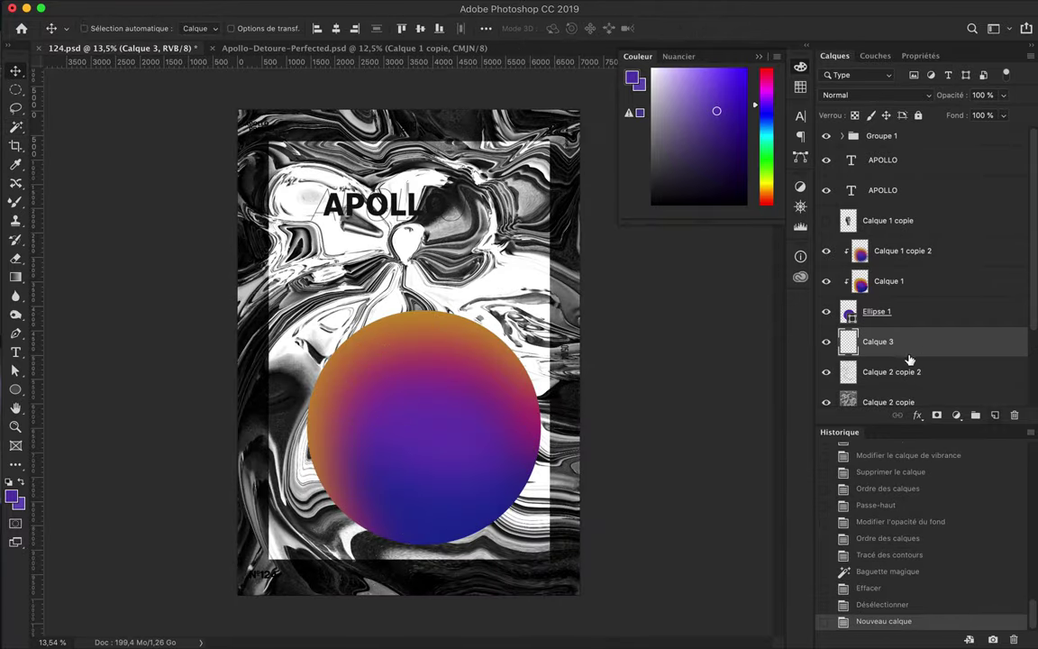
left_click(910, 357, "alt")
key("b")
left_click_drag(216, 166, 361, 171)
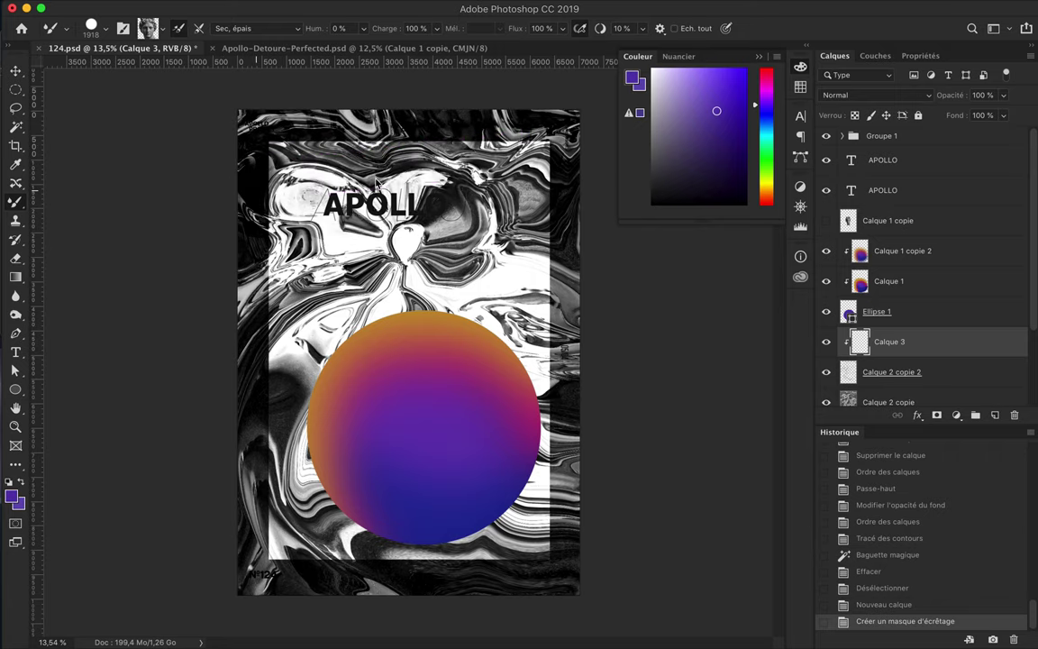
key("ctrl+z")
Paint purple over the upper and lower-left marble with a 5000 px brush
key("shift+b")
right_click(57, 196)
type("5000")
key("Return")
left_click_drag(216, 217, 405, 180)
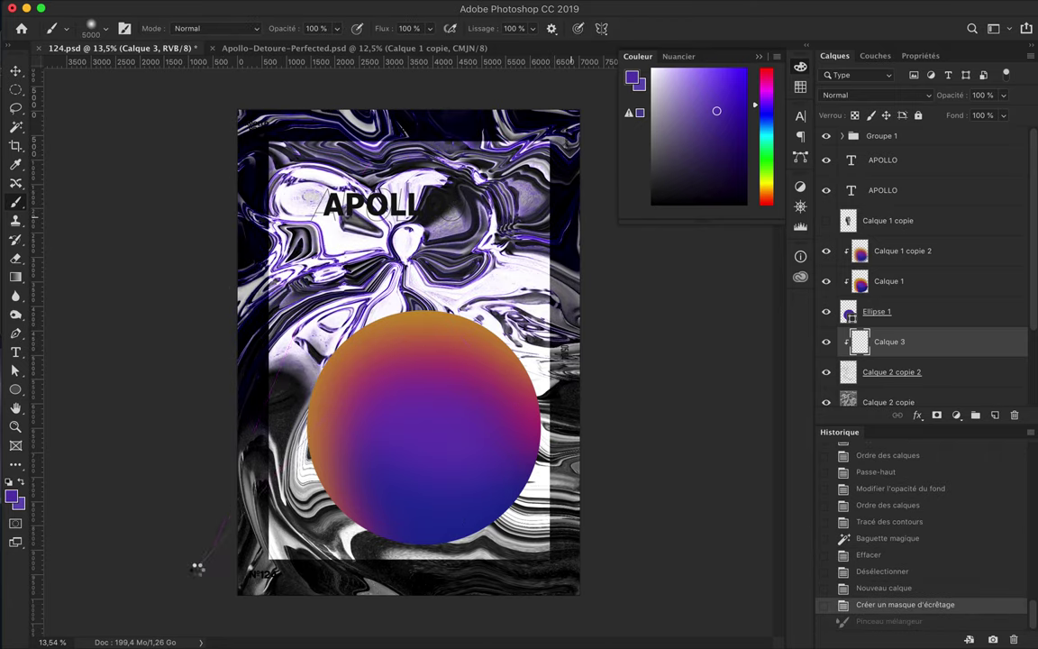
left_click_drag(197, 568, 197, 567)
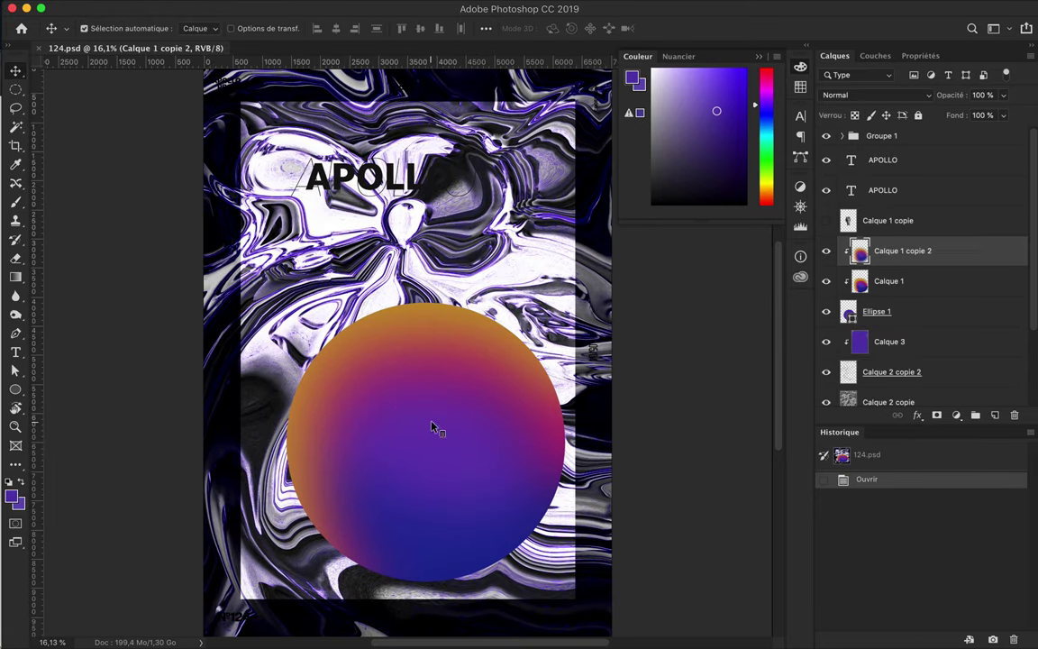
Add a Teinte/Saturation layer clipped to the circle and tweak its saturation and hue
left_click(957, 416)
left_click(919, 545)
left_click_drag(921, 180, 884, 184)
left_click(835, 55)
key("ctrl+alt+g")
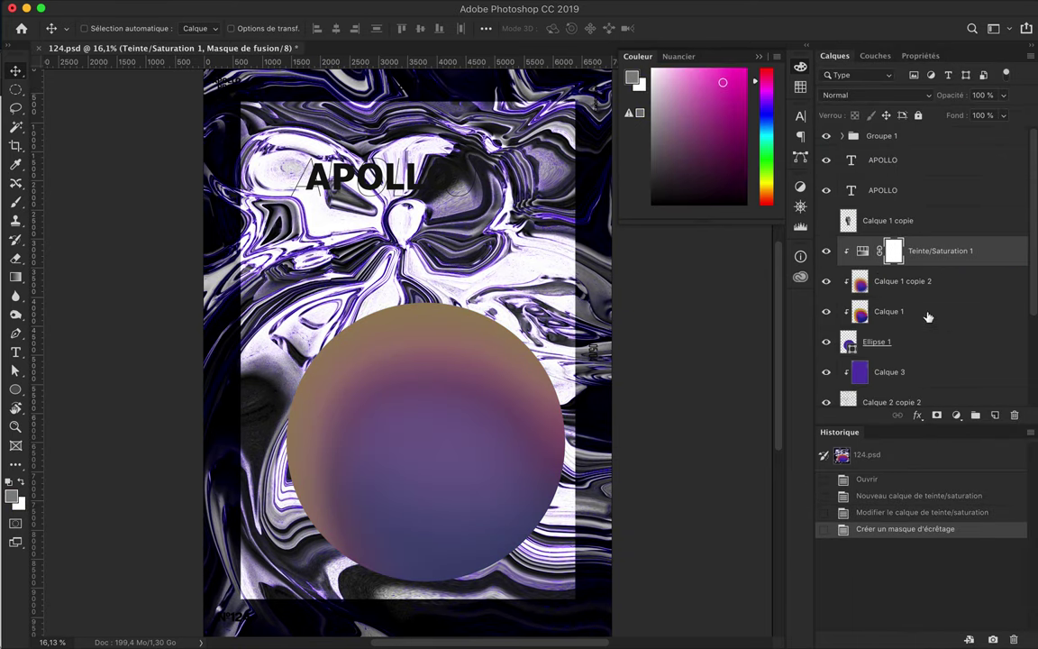
left_click(921, 56)
left_click_drag(926, 177, 825, 180)
left_click_drag(921, 208, 912, 209)
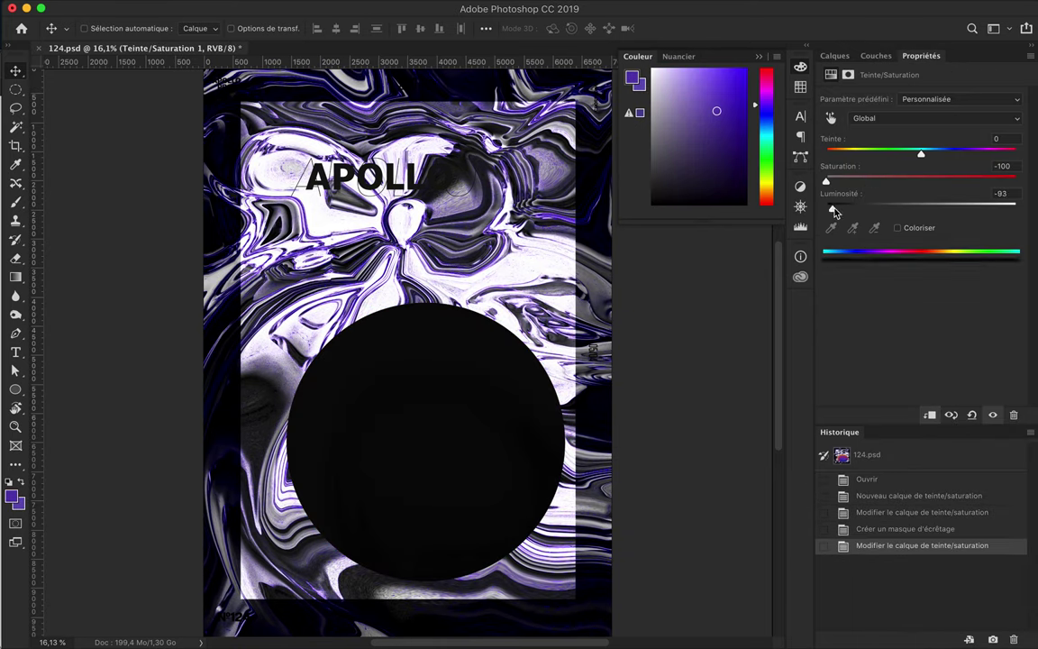
left_click_drag(825, 179, 901, 178)
mouse_move(982, 153)
left_mouse_down()
mouse_move(1011, 151)
mouse_move(883, 151)
left_mouse_up()
left_click(834, 56)
Delete the circle and its adjustments, then drag both APOLLO layers to the poster centre
key("Delete")
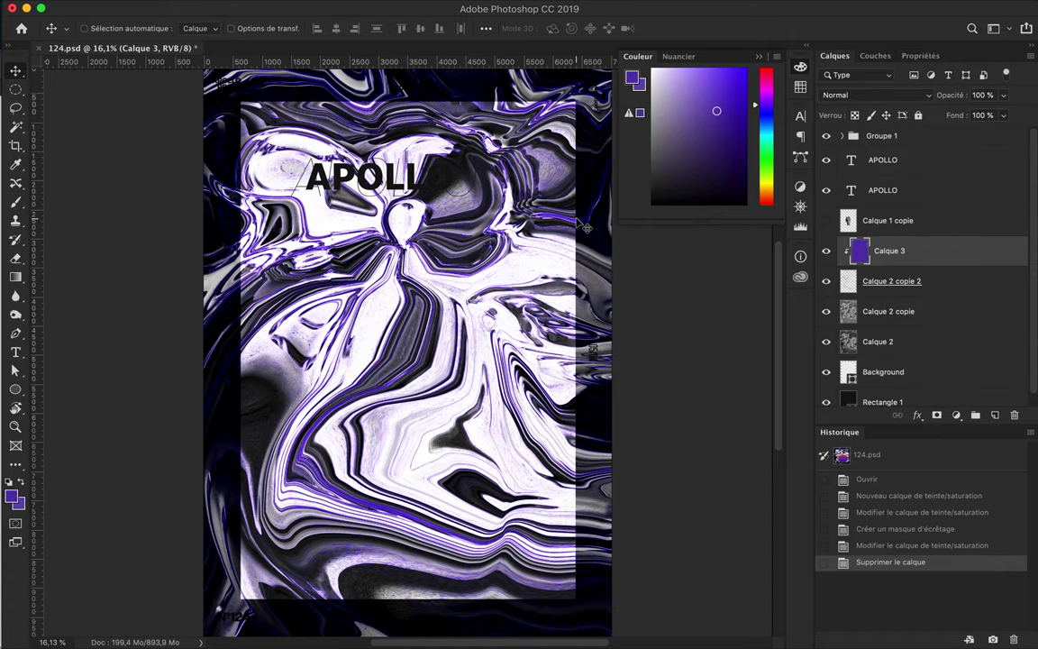
left_click(883, 159)
left_click(883, 191, "shift")
left_click_drag(361, 175, 379, 284)
Colour the APOLLO title text purple
key("t")
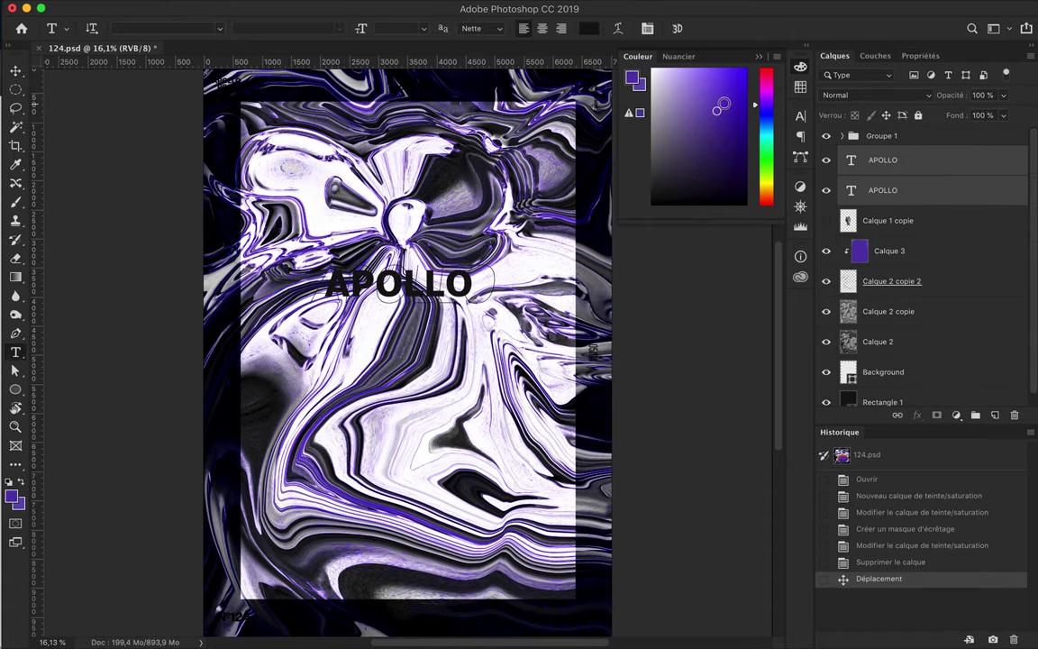
left_click(587, 27)
left_click(730, 283)
left_click(928, 218)
key("v")
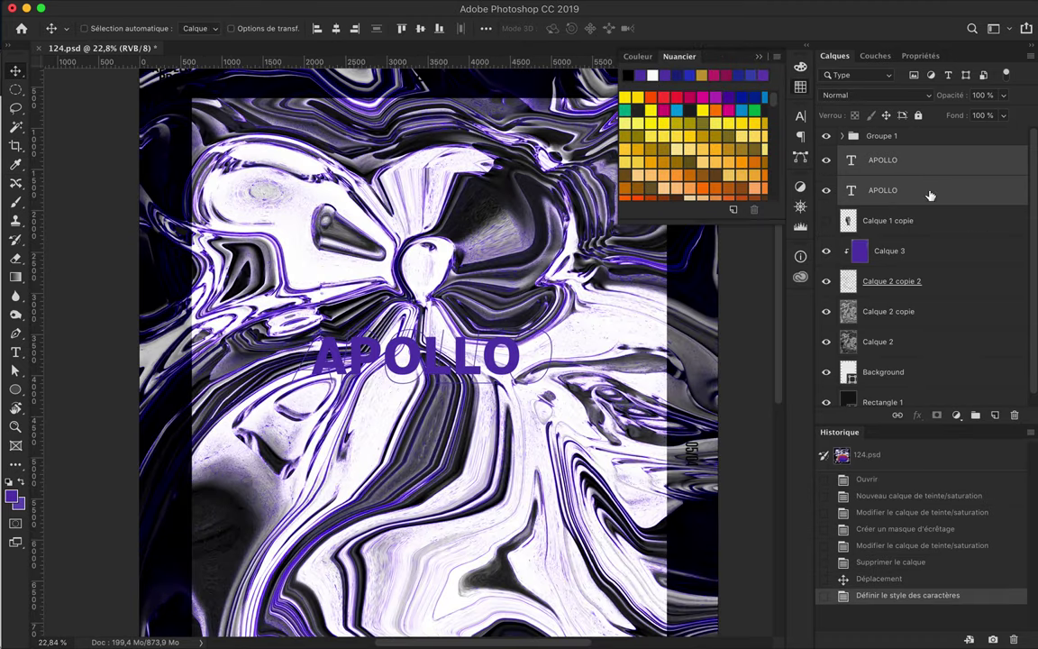
Set the shape tool to white fill with a purple outline, discarding a trial ellipse
left_click(914, 230)
left_click(218, 30)
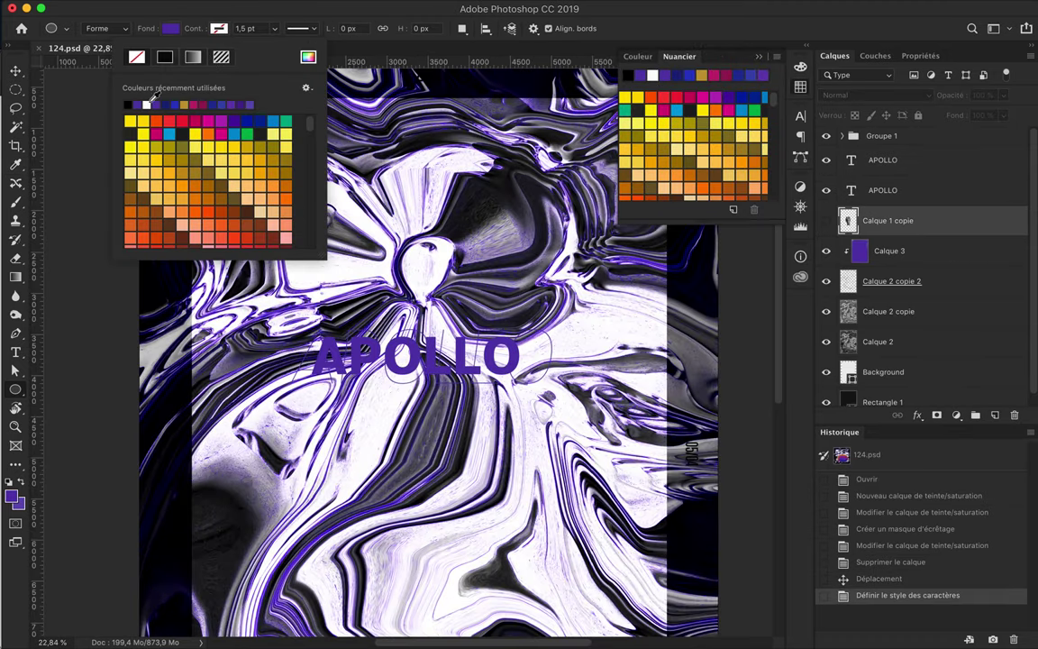
left_click(140, 88)
left_click(245, 28)
key("Up")
mouse_move(259, 307)
left_mouse_down()
mouse_move(584, 415)
mouse_move(573, 394)
left_mouse_up()
key("BackSpace")
Draw a white rectangle around APOLLO with a 19,5 pt purple border
right_click(15, 390)
left_click(81, 363)
key("v")
key("shift+Up")
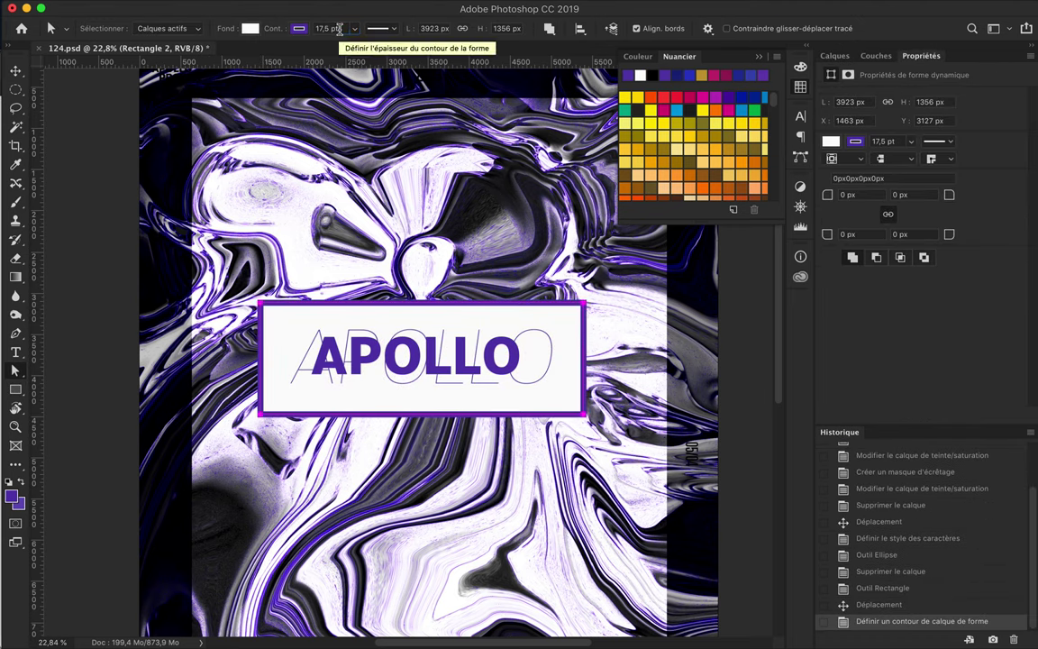
key("Up")
key("Up")
key("v")
left_click_drag(417, 301, 419, 300)
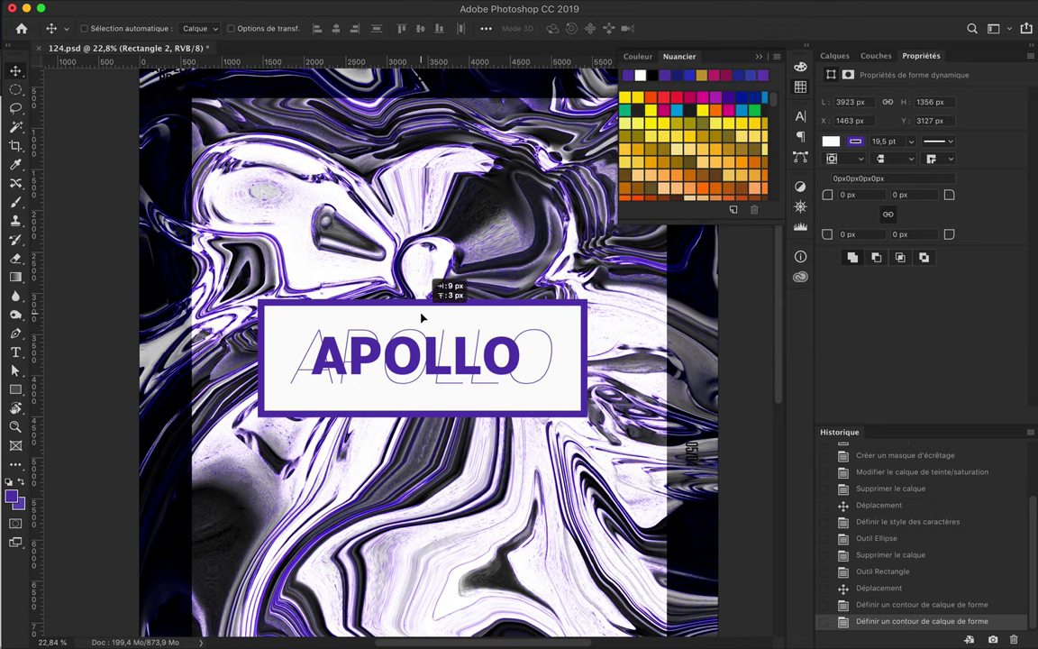
Duplicate the box as a smart object and apply Flou gaussien at 88,4 px
left_click(836, 56)
key("super+j")
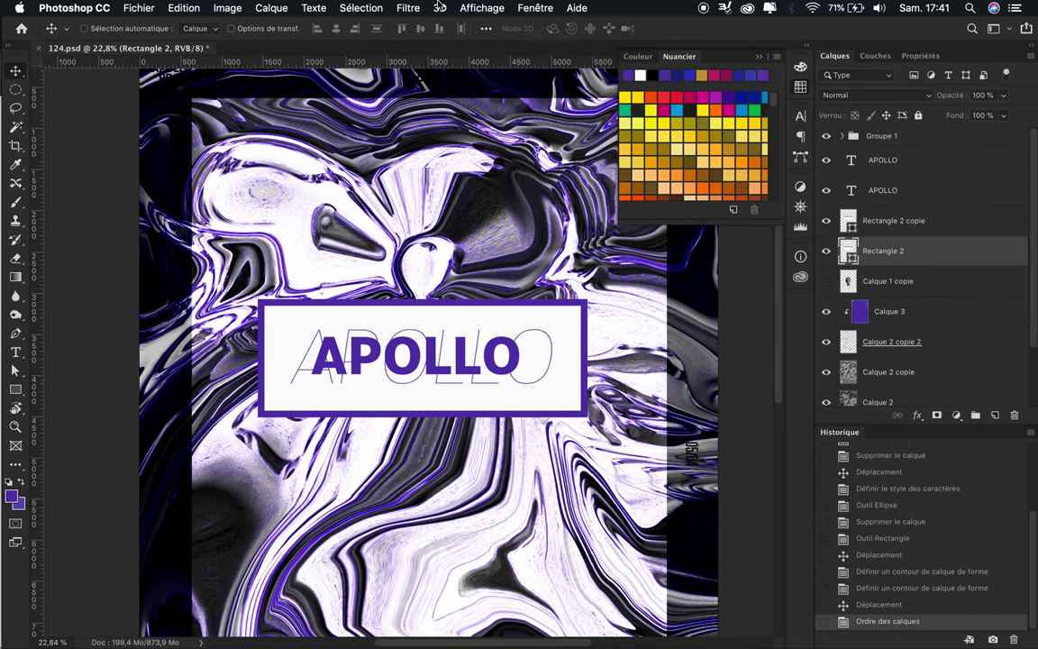
left_click(408, 8)
left_click(630, 249)
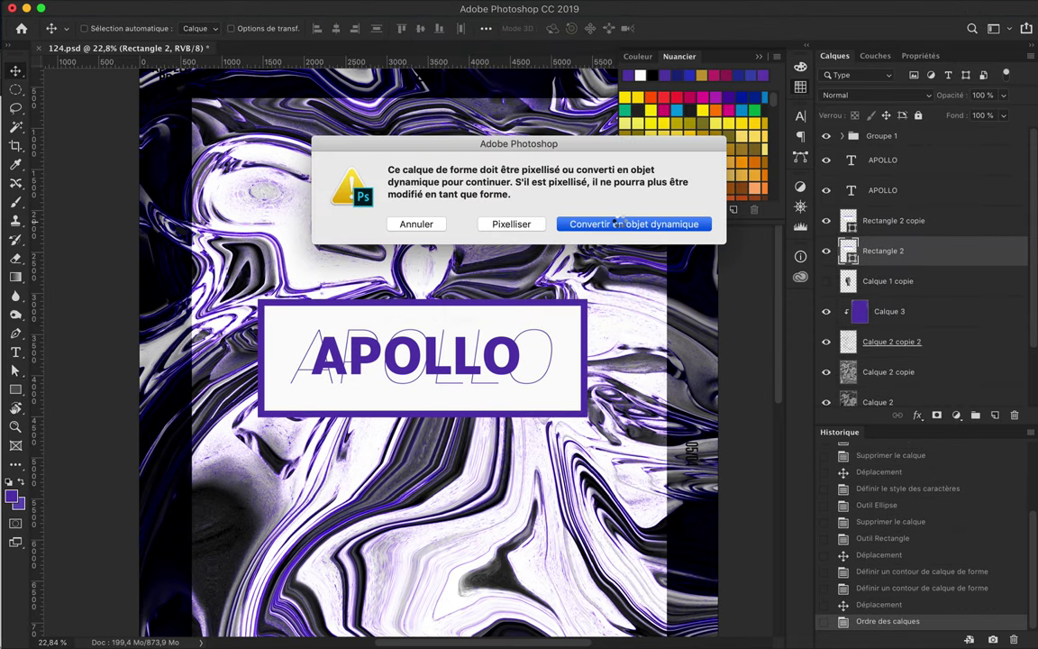
left_click(618, 219)
left_click_drag(739, 345, 729, 340)
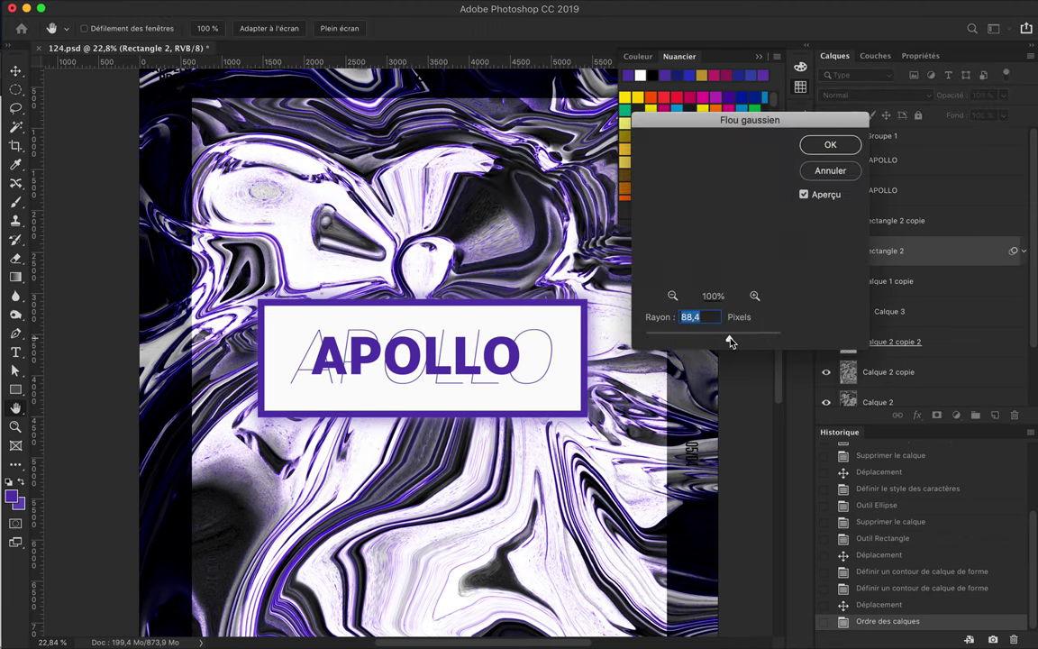
left_click(829, 146)
left_click_drag(930, 257, 929, 236)
left_click(869, 95)
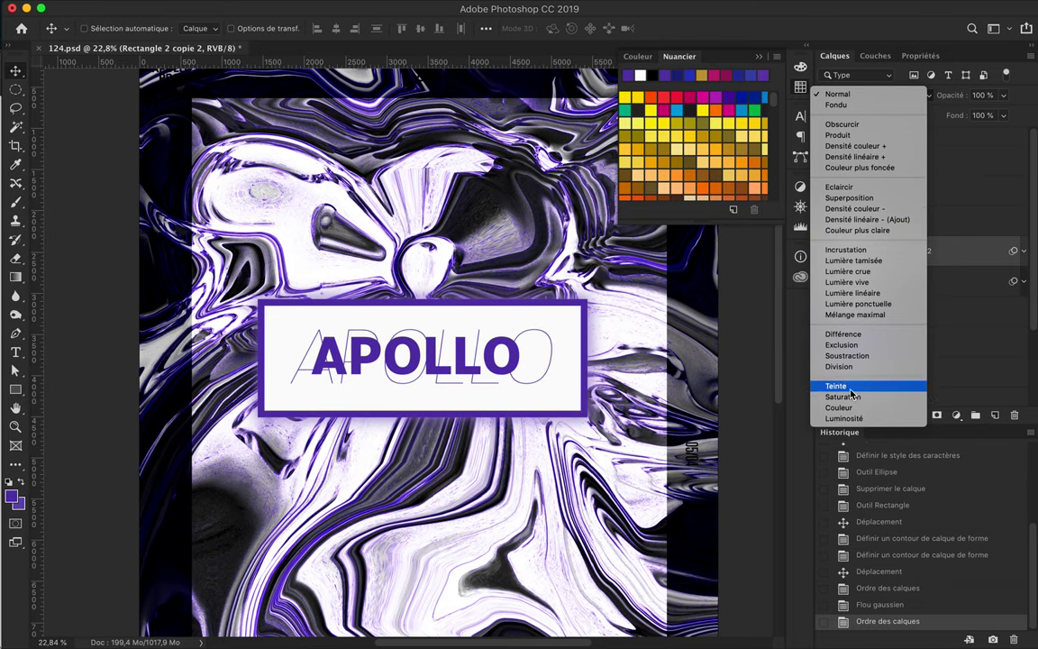
Set the blurred box to Densité linéaire + and give the APOLLO title tracking 100
left_click(849, 157)
left_click(883, 160)
key("t")
left_click(800, 116)
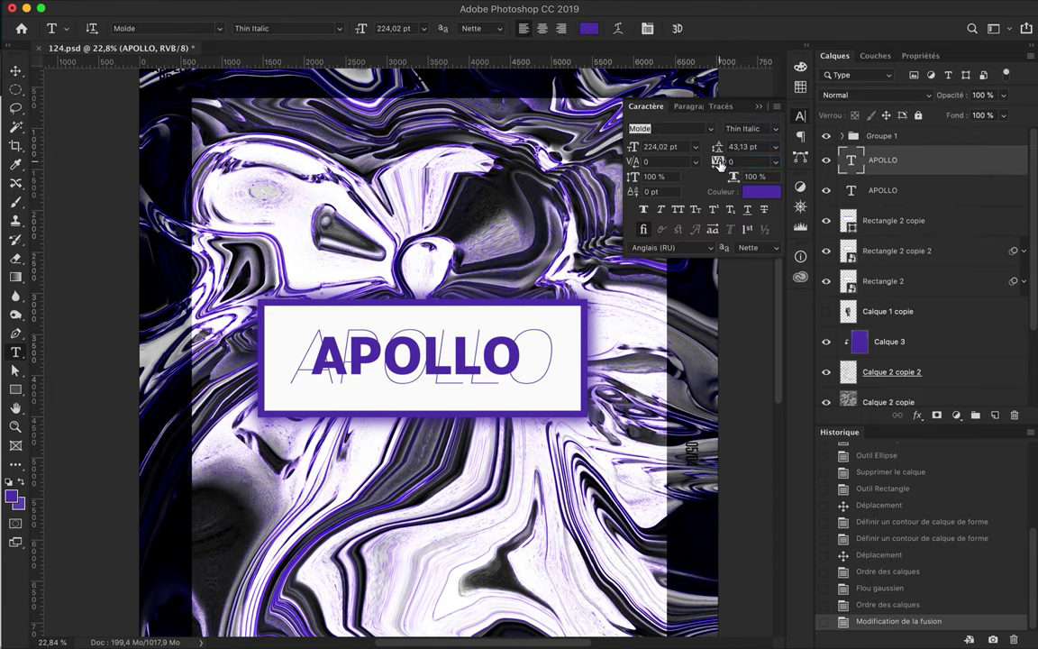
key("Return")
key("v")
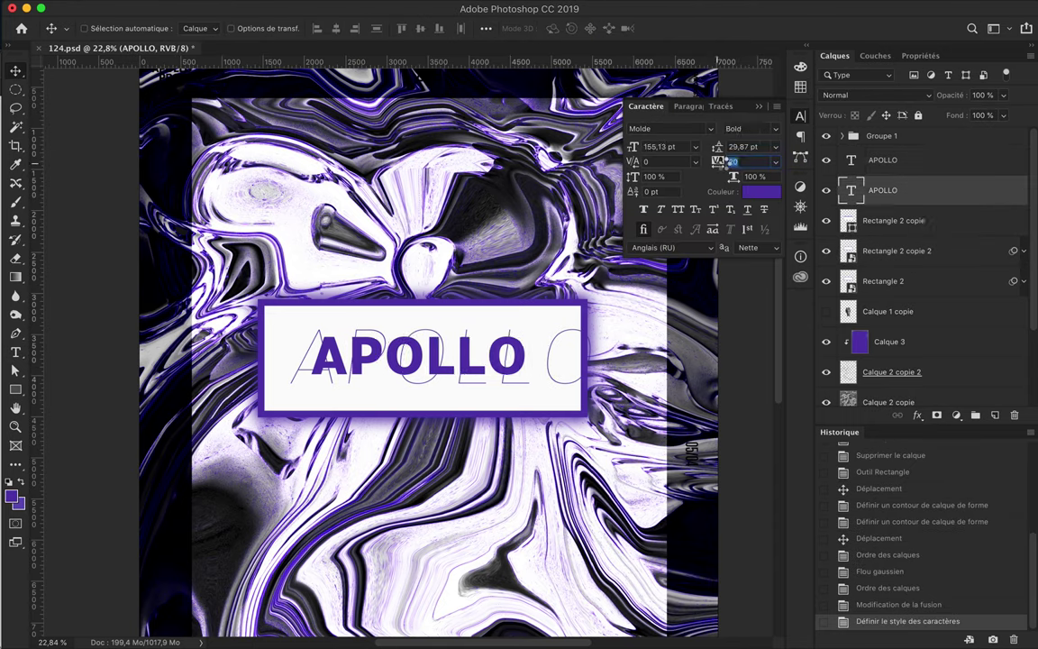
mouse_move(541, 388)
left_mouse_down()
mouse_move(563, 389)
mouse_move(541, 389)
left_mouse_up()
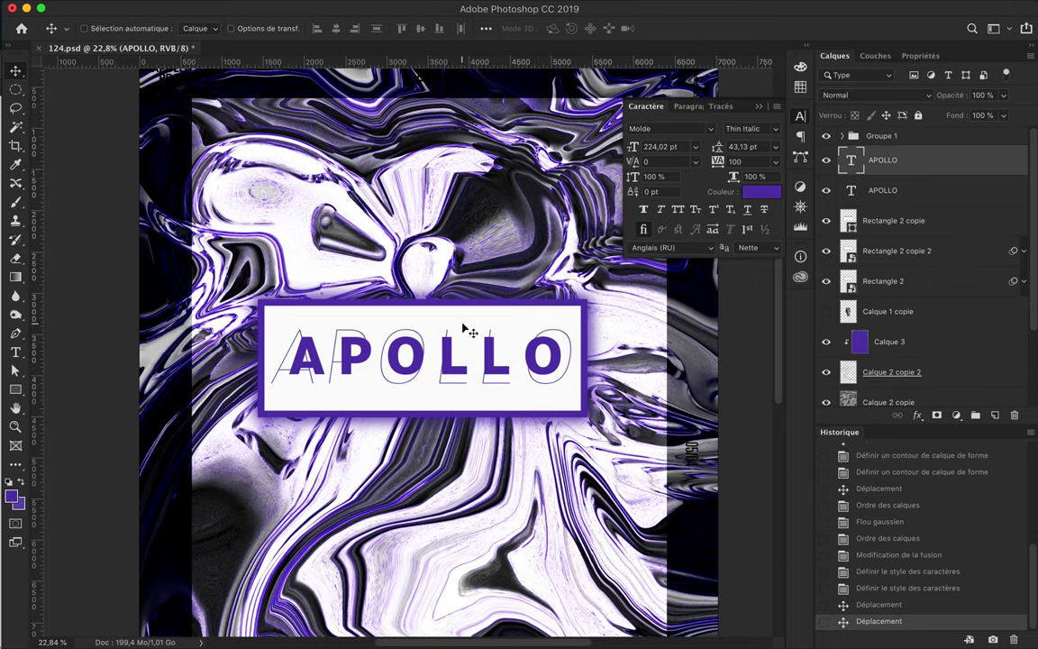
Pull an APOLLO copy above the box, then marquee-select a thin strip of it
left_click_drag(410, 356, 405, 270)
key("ctrl+z")
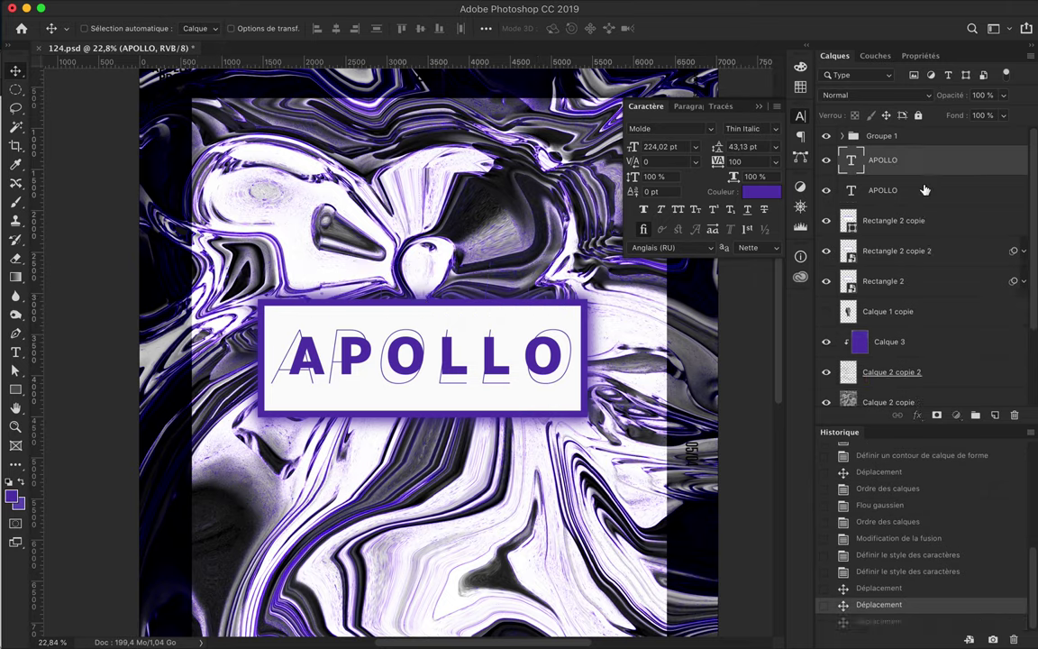
mouse_move(489, 346)
left_mouse_down()
mouse_move(491, 282)
mouse_move(559, 296)
left_mouse_up()
key("ctrl+bracketleft")
key("ctrl+z")
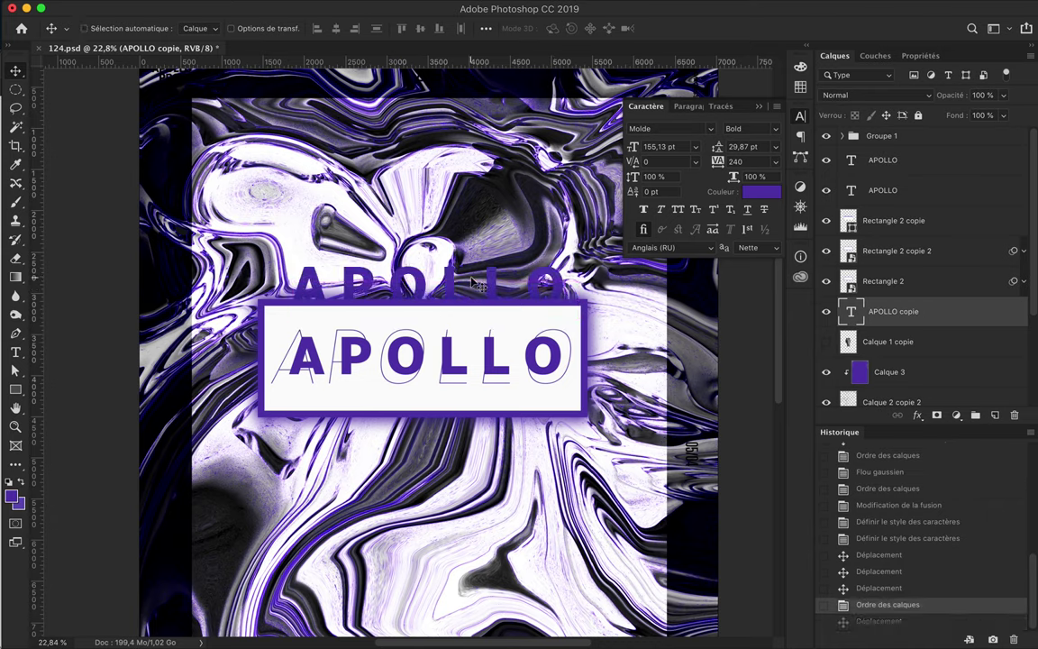
key("m")
left_click_drag(297, 264, 448, 271)
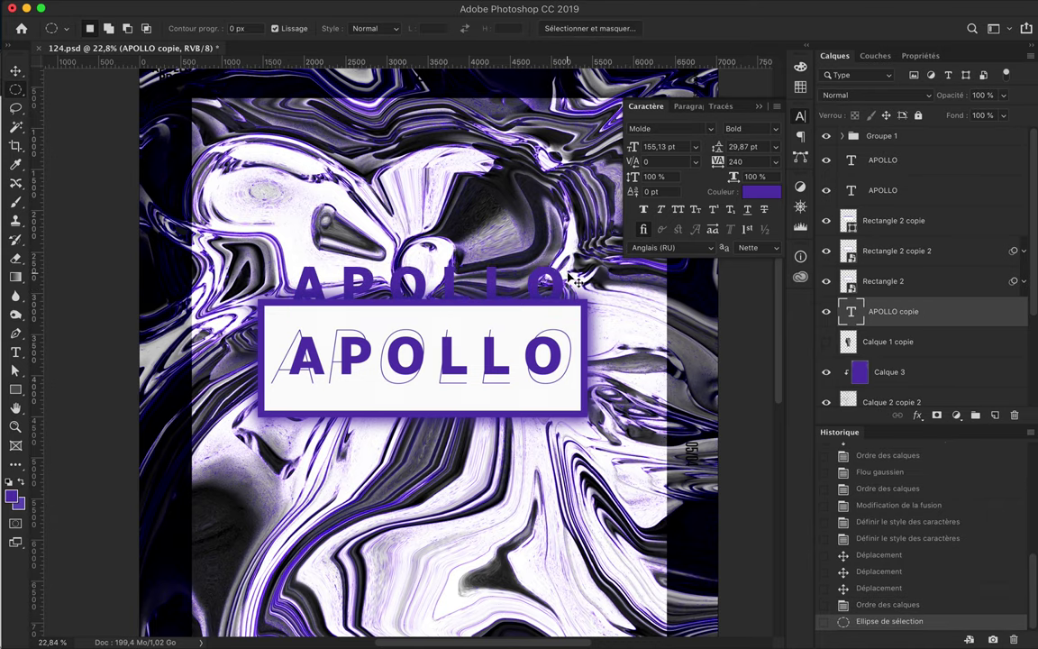
Paste a copy of the purple strip as a new layer and stretch it upward into tall bars
key("ctrl+c")
key("ctrl+v")
key("v")
key("Right")
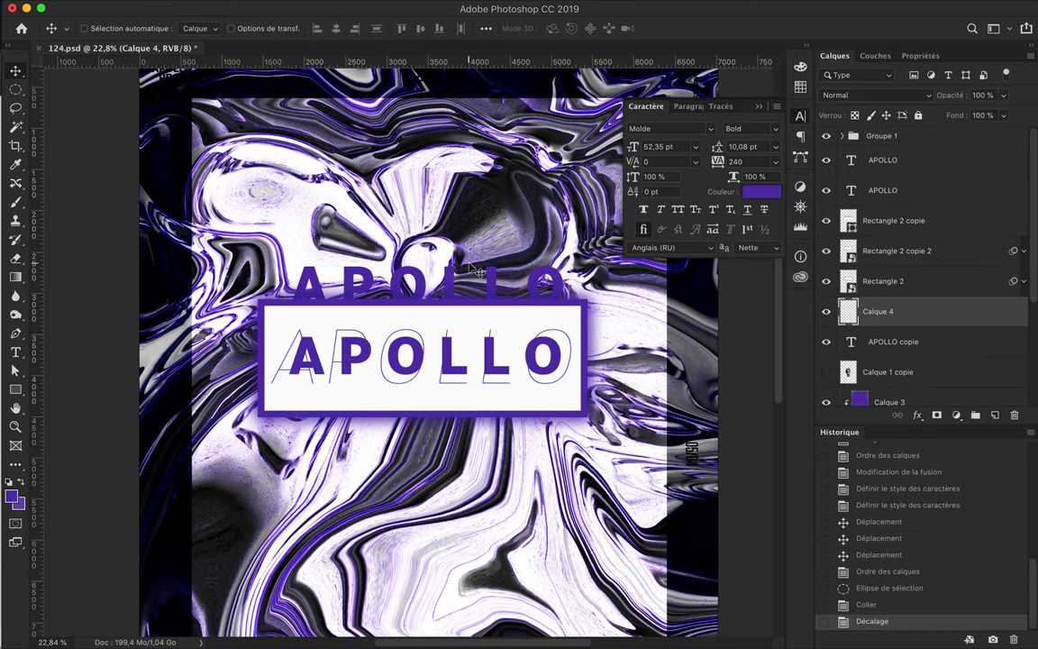
key("ctrl+t")
left_click_drag(429, 263, 429, 94)
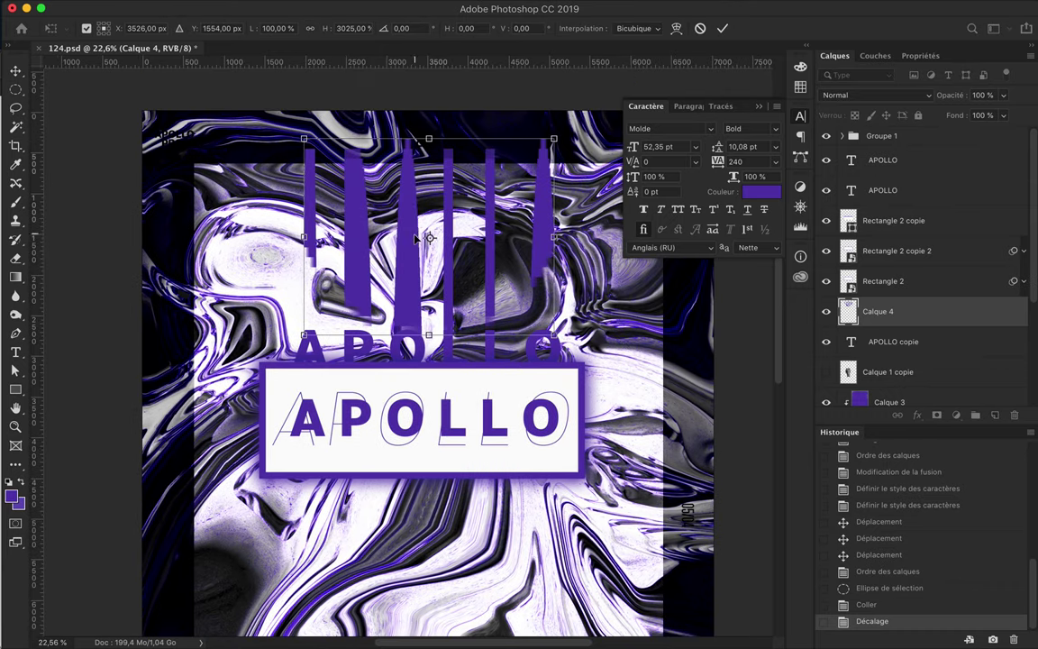
mouse_move(417, 238)
left_mouse_down()
mouse_move(417, 194)
mouse_move(415, 395)
left_mouse_up()
key("Return")
key("ctrl+t")
key("Return")
Drag a copy of the APOLLO text further down the poster, then undo the stray move
scroll(410, 292, "down", 2)
scroll(410, 292, "down", 1)
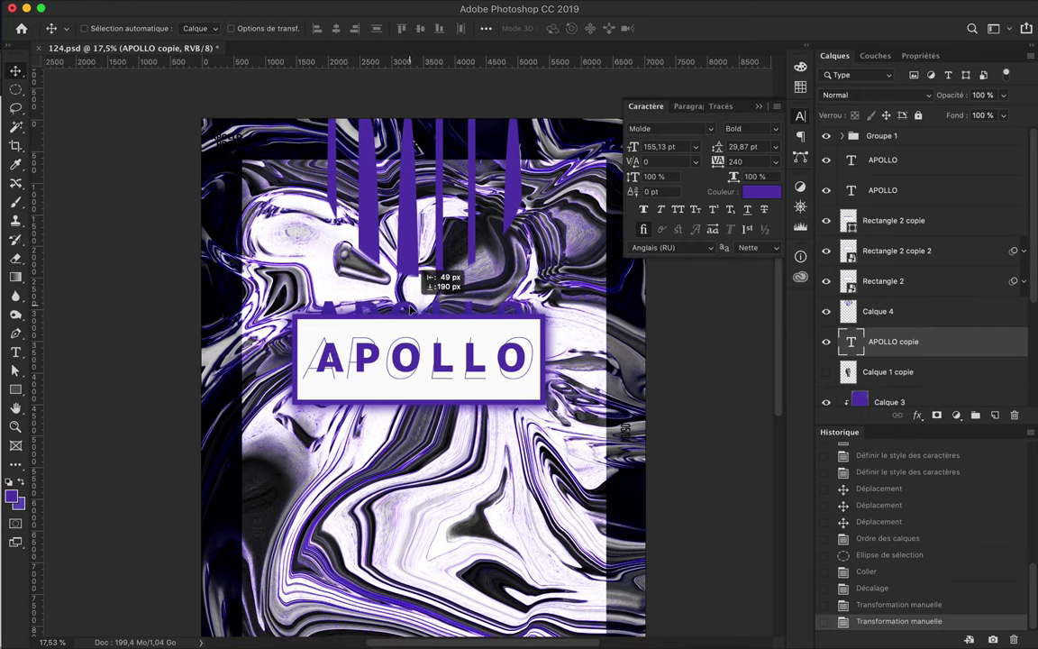
left_click_drag(410, 309, 411, 481)
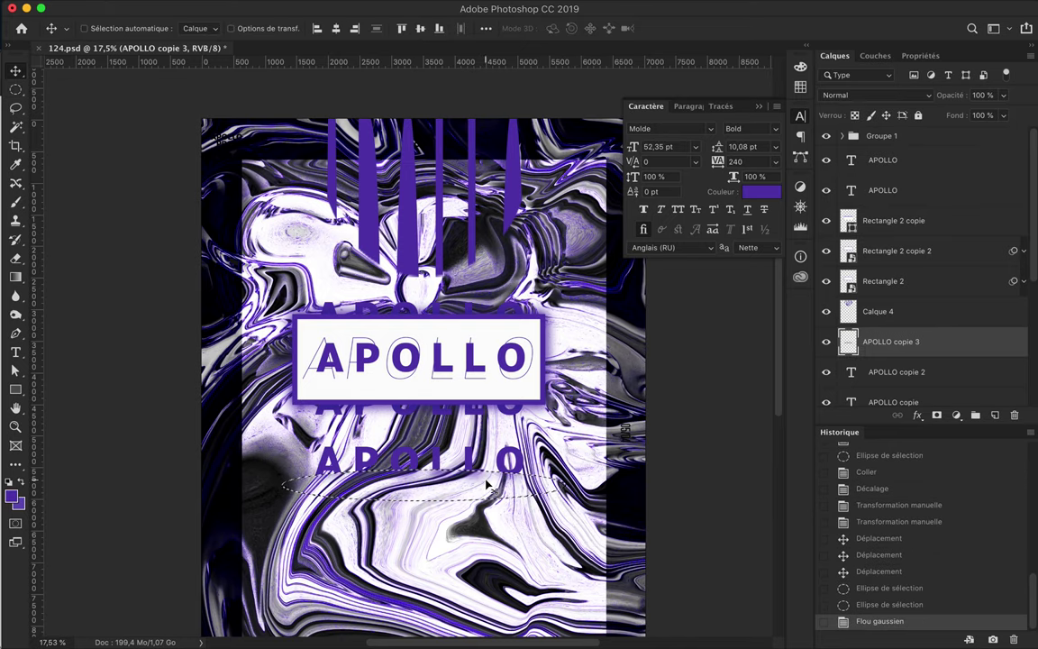
key("ctrl+d")
left_click_drag(487, 484, 403, 451)
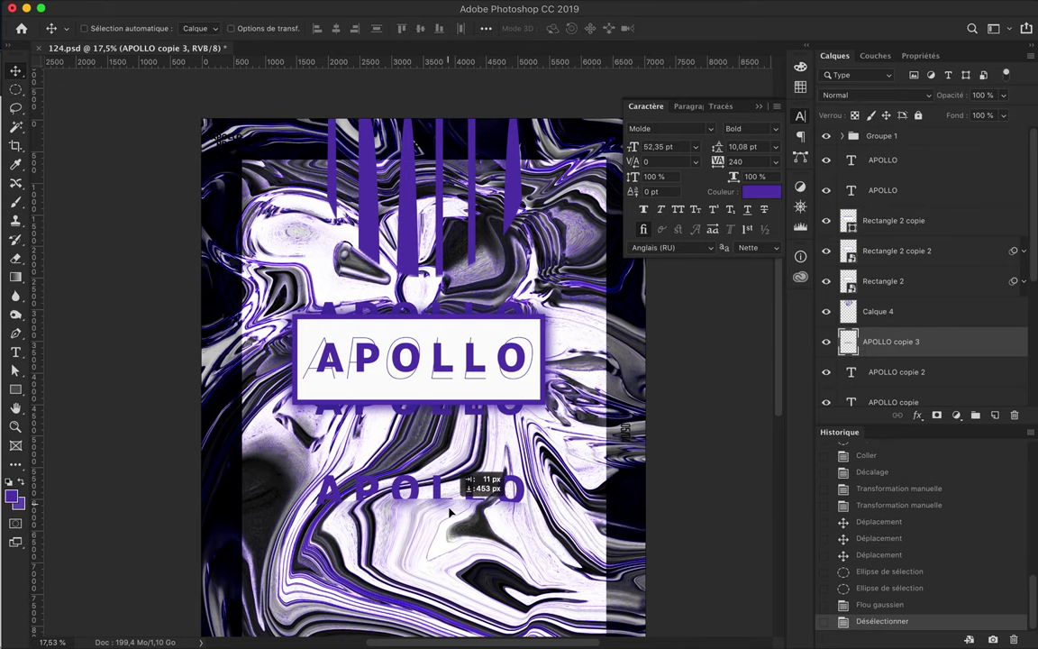
key("ctrl+z")
key("ctrl+z")
key("ctrl+z")
Paste the bars again, flip them upside down and fit them along the poster's bottom edge
key("ctrl+v")
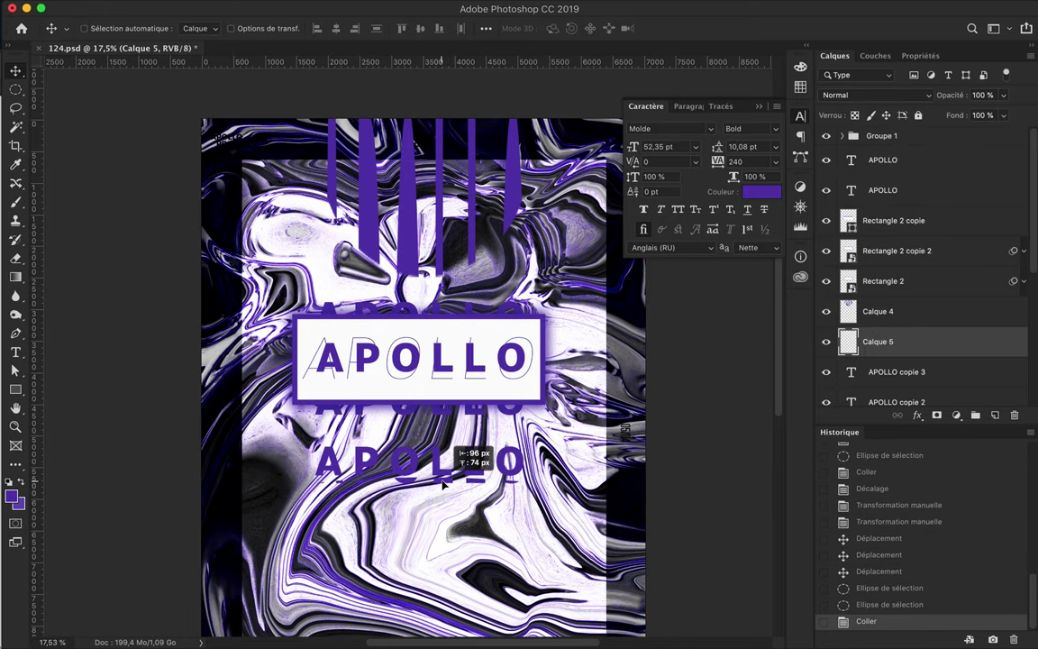
left_click_drag(441, 484, 442, 486)
key("ctrl+t")
key("ctrl+0")
left_click_drag(405, 126, 405, 613)
key("Return")
left_click_drag(389, 423, 389, 480)
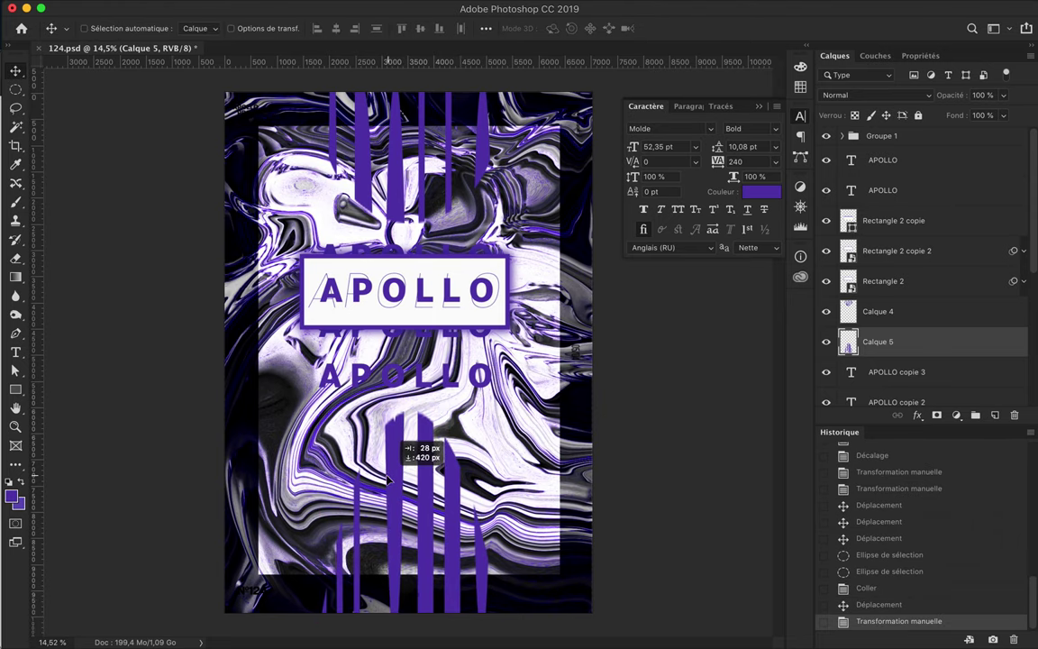
Select the top APOLLO title layer and duplicate it with Ctrl+J after undoing a font trial
scroll(431, 416, "up", 1)
left_click(919, 190)
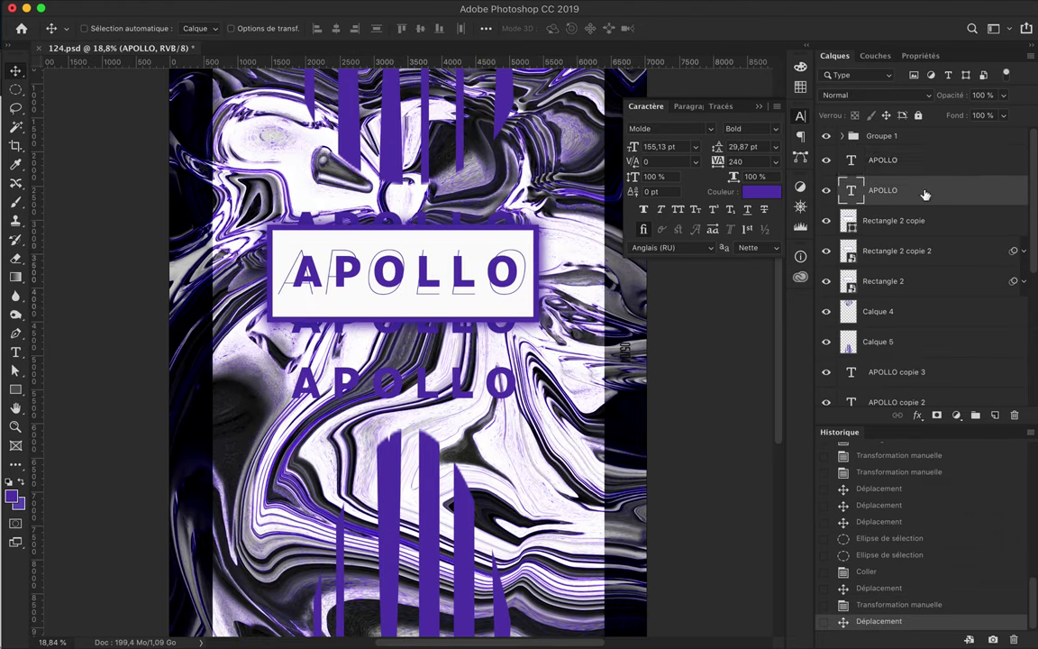
left_click(901, 160)
left_click(753, 128)
left_click(777, 127)
key("ctrl+z")
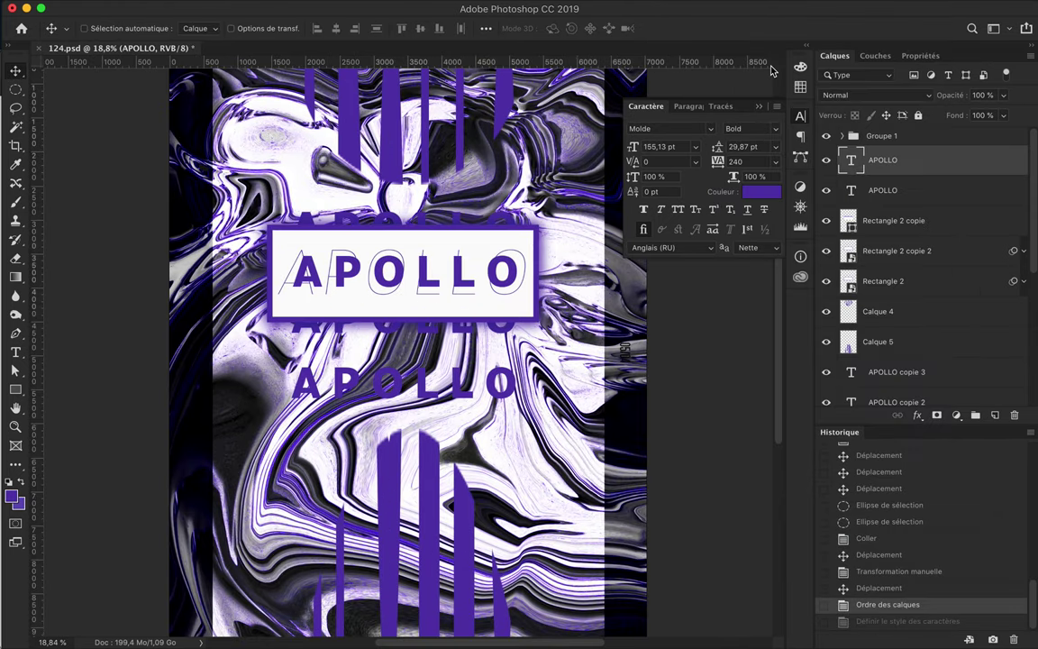
key("ctrl+j")
left_click(752, 128)
scroll(784, 149, "up", 5)
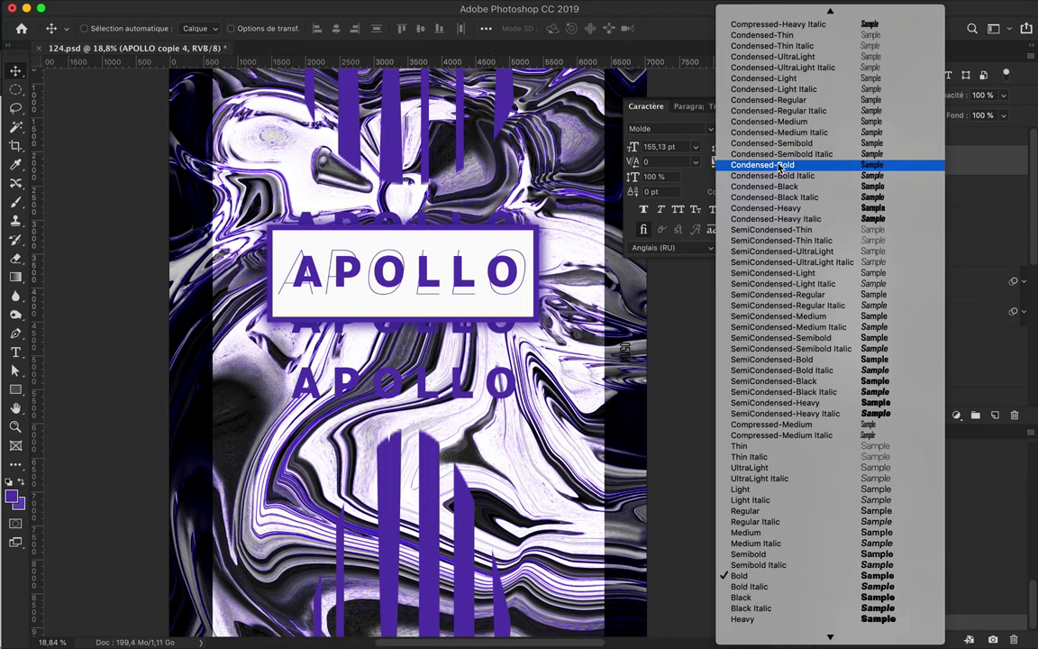
Set the APOLLO copy to Condensed-Bold at 215 pt and nudge it slightly right over the original
left_click(784, 162)
type("215")
key("Return")
key("Return")
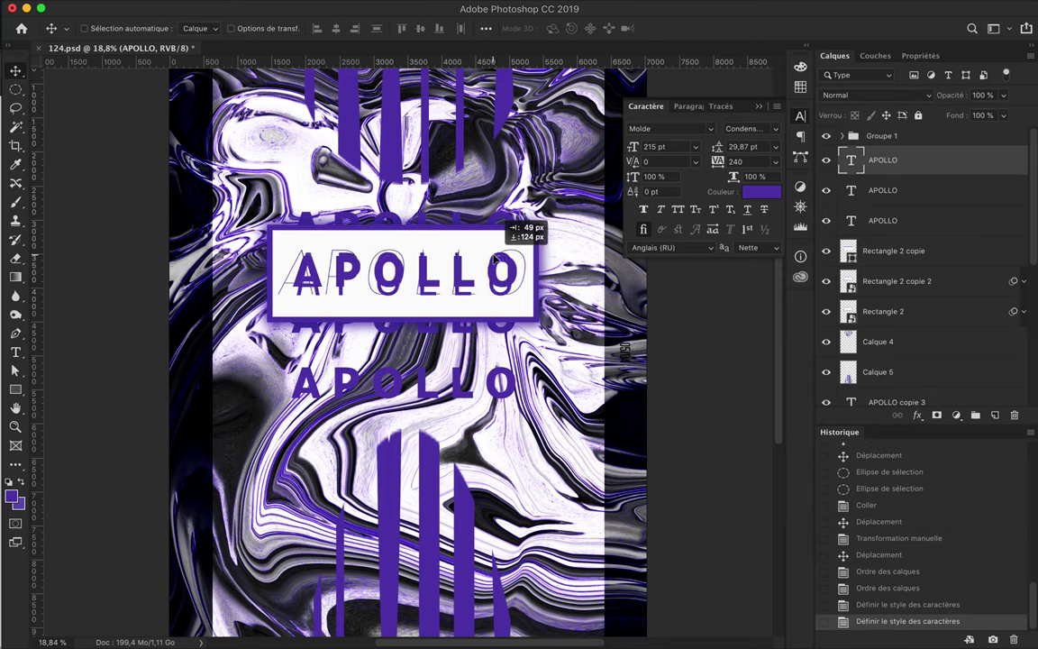
left_click_drag(494, 260, 497, 258)
scroll(744, 161, "up", 2)
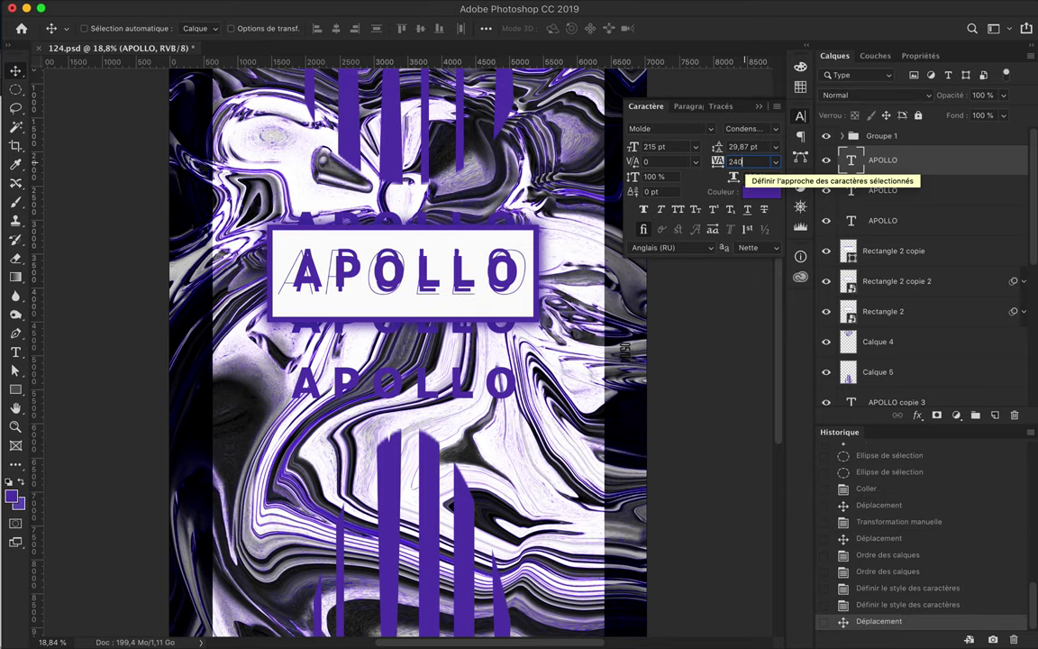
key("Right")
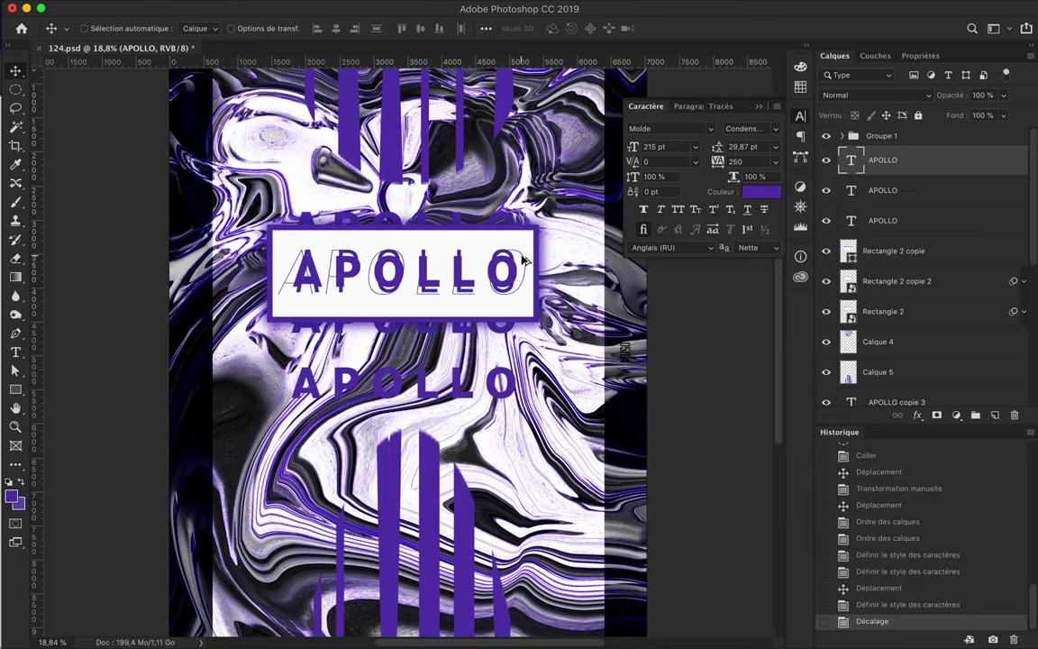
scroll(532, 357, "down", 1)
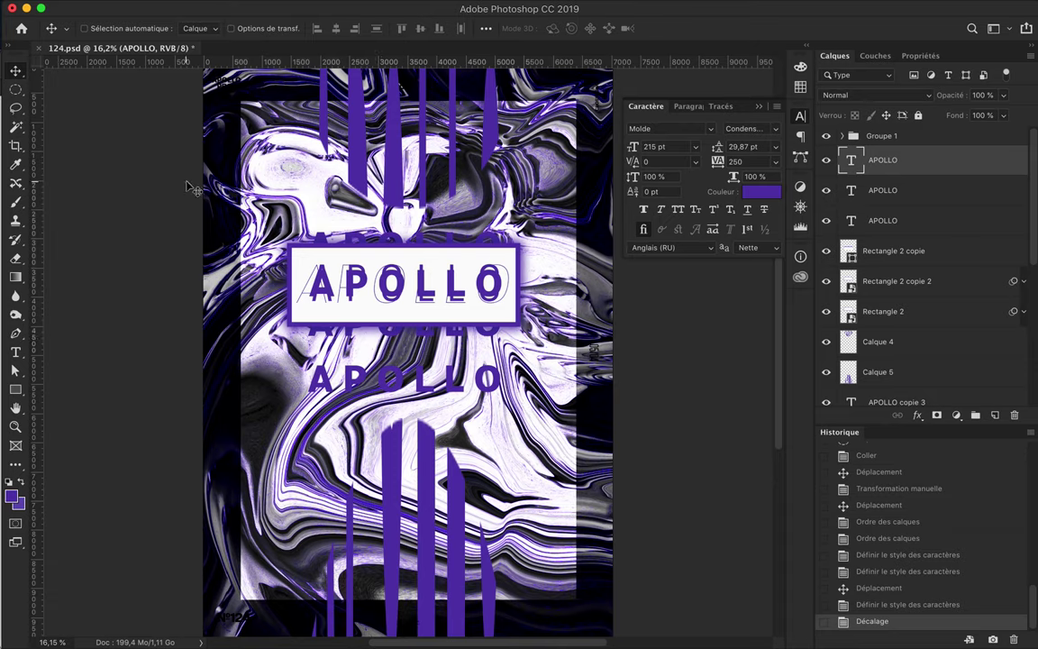
Add a new text layer with the number 3 near the top left
key("t")
left_click(266, 167)
type("3")
key("ctrl+t")
Enlarge the 3 to a large size in Condensed-Bold
left_click_drag(314, 182, 326, 226)
key("Return")
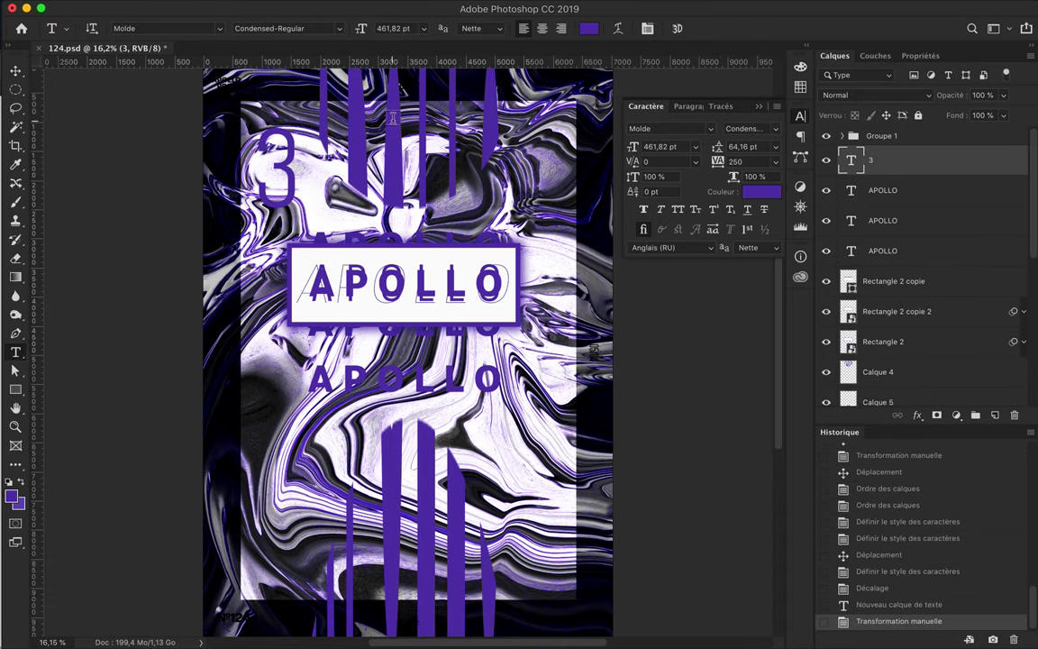
left_click(865, 95)
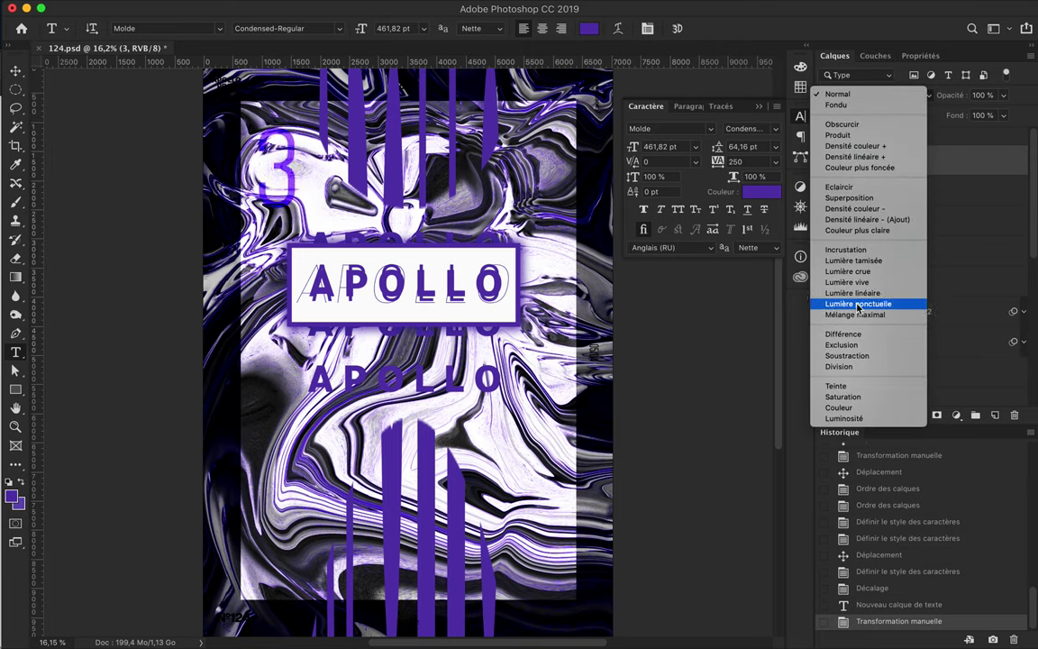
left_click(837, 94)
left_click(286, 28)
key("Escape")
Place a copy of the 3 to the right of APOLLO and make it read 6
left_click_drag(270, 157, 604, 317)
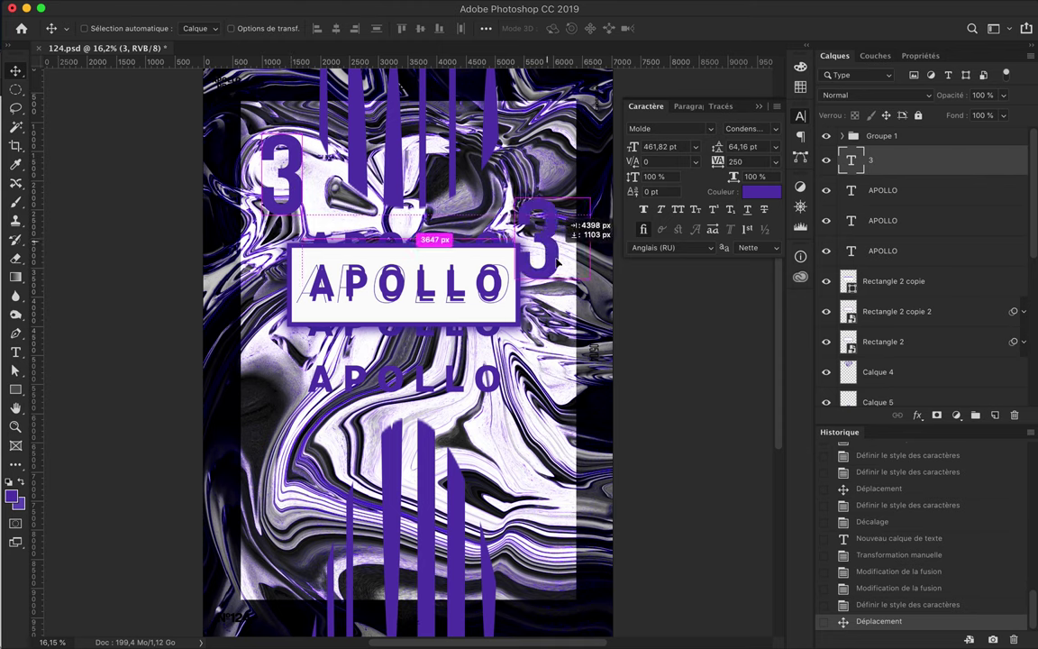
left_click(737, 160)
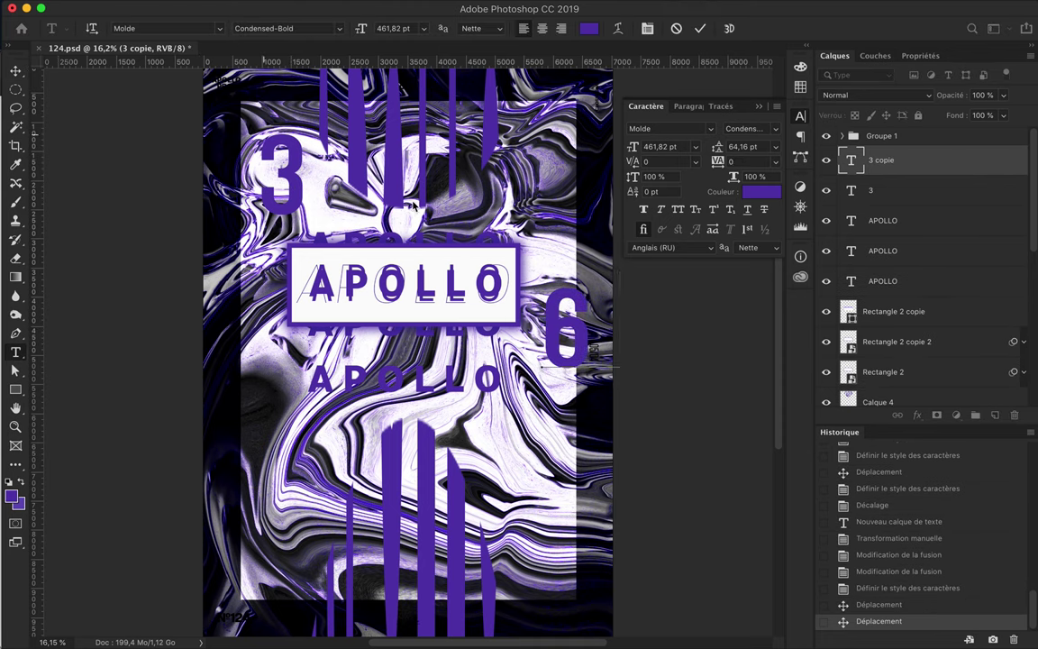
type("250")
key("Return")
key("Return")
double_click(850, 190)
left_click(755, 161)
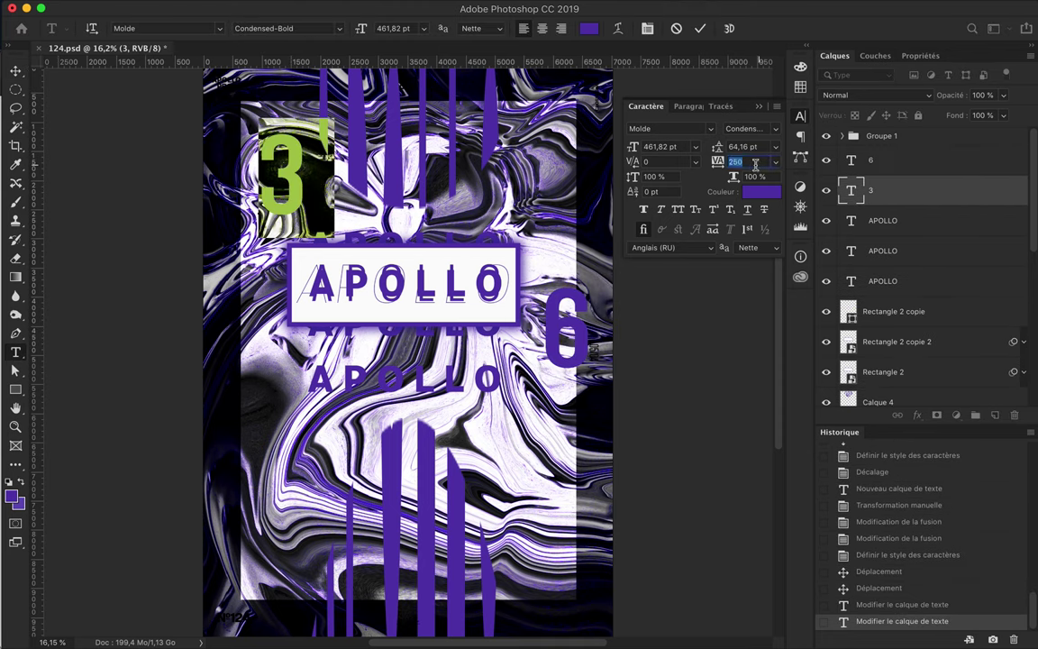
left_click(16, 72)
Place another copy at the lower left as 5, then duplicate all three number layers
left_click_drag(281, 175, 281, 424)
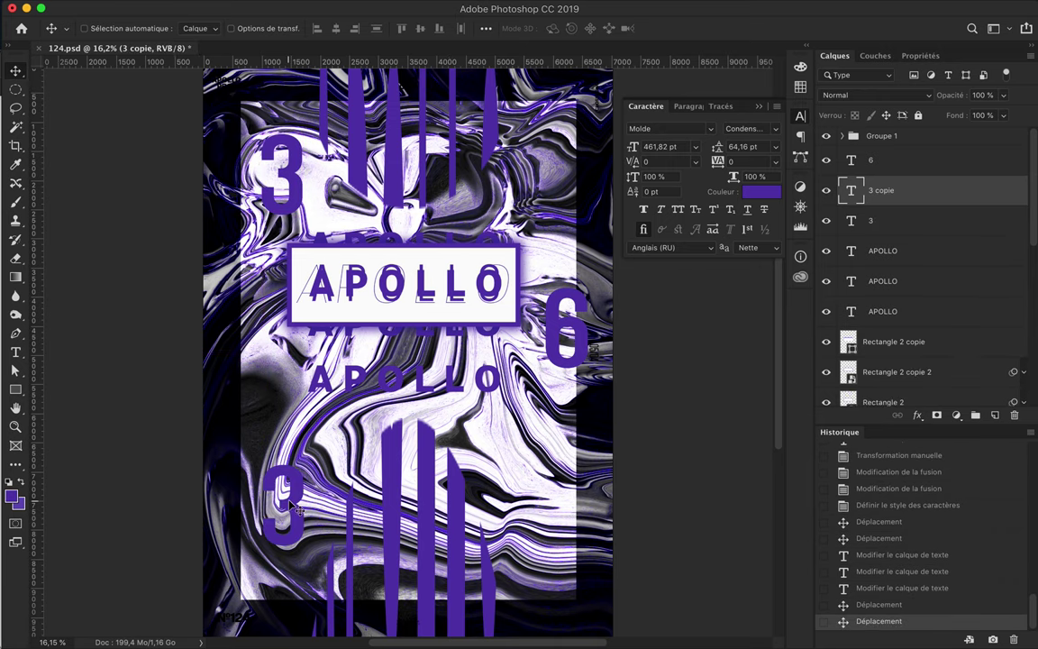
double_click(281, 499)
type("5")
key("Escape")
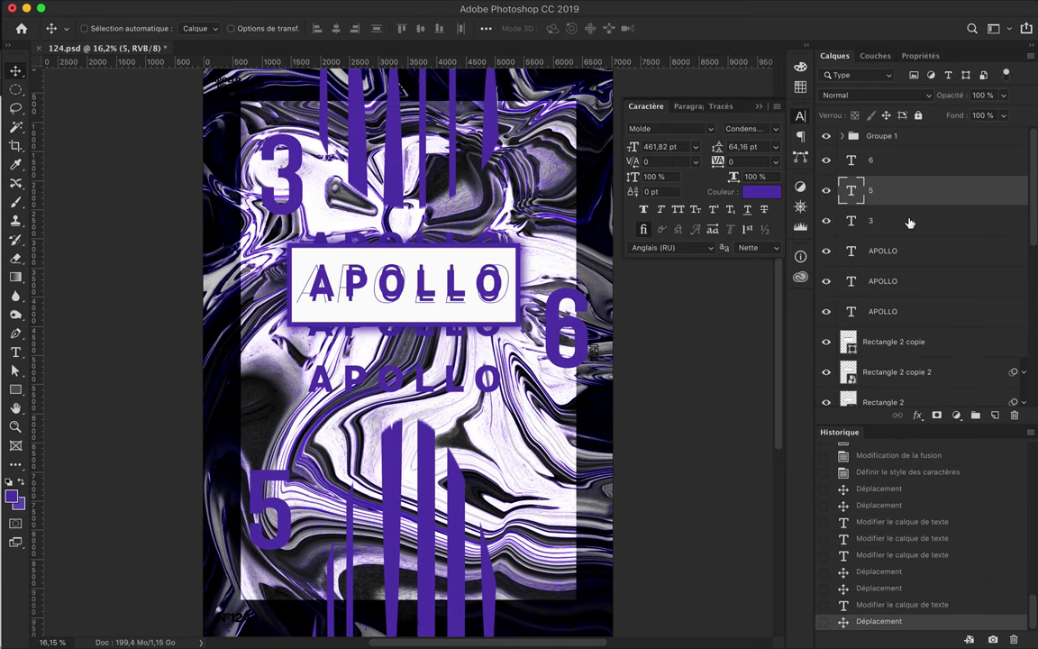
left_click(916, 220, "shift")
left_click(890, 170, "shift")
key("super+j")
Rasterize the copied numbers and apply Gaussian Blur to the 6, 5 and 3 copies
right_click(897, 202)
left_click(737, 358)
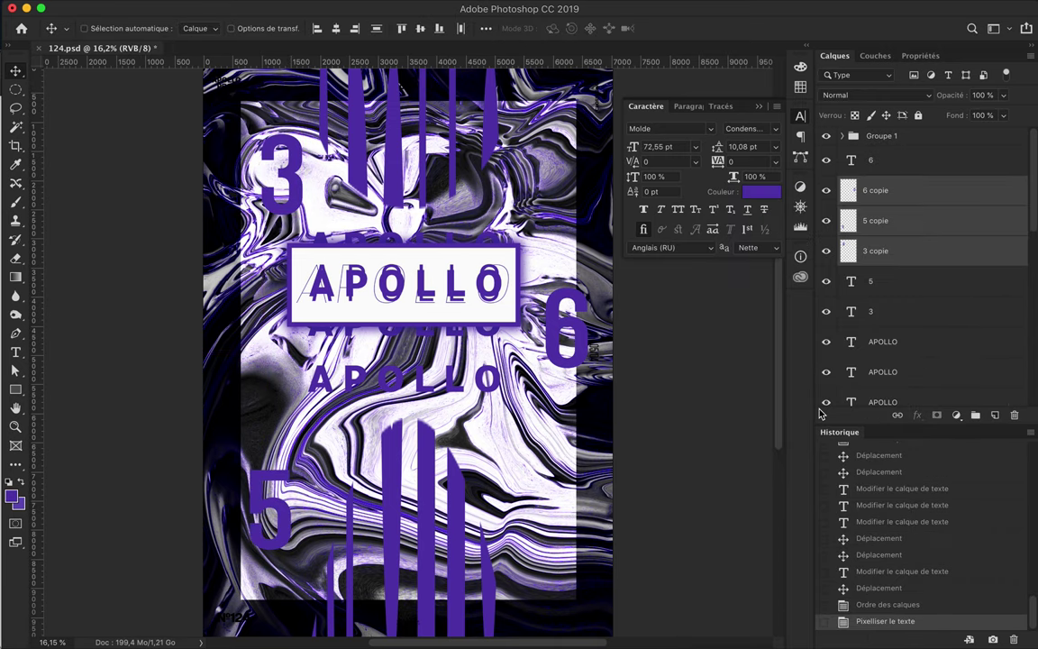
left_click(410, 8)
left_click(437, 24)
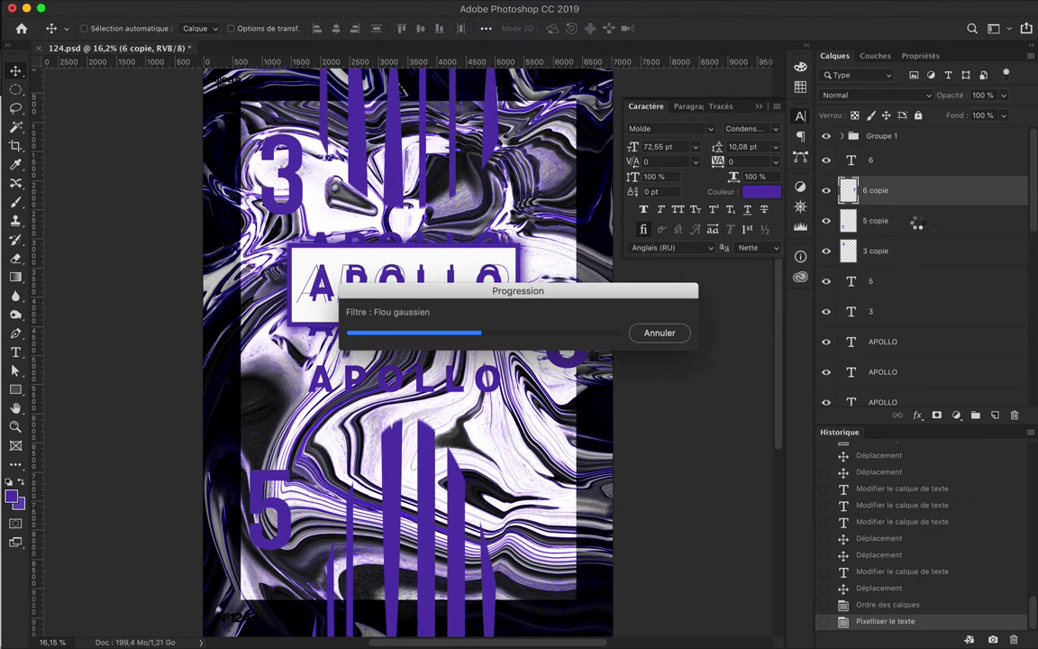
left_click(918, 225)
key("super+f")
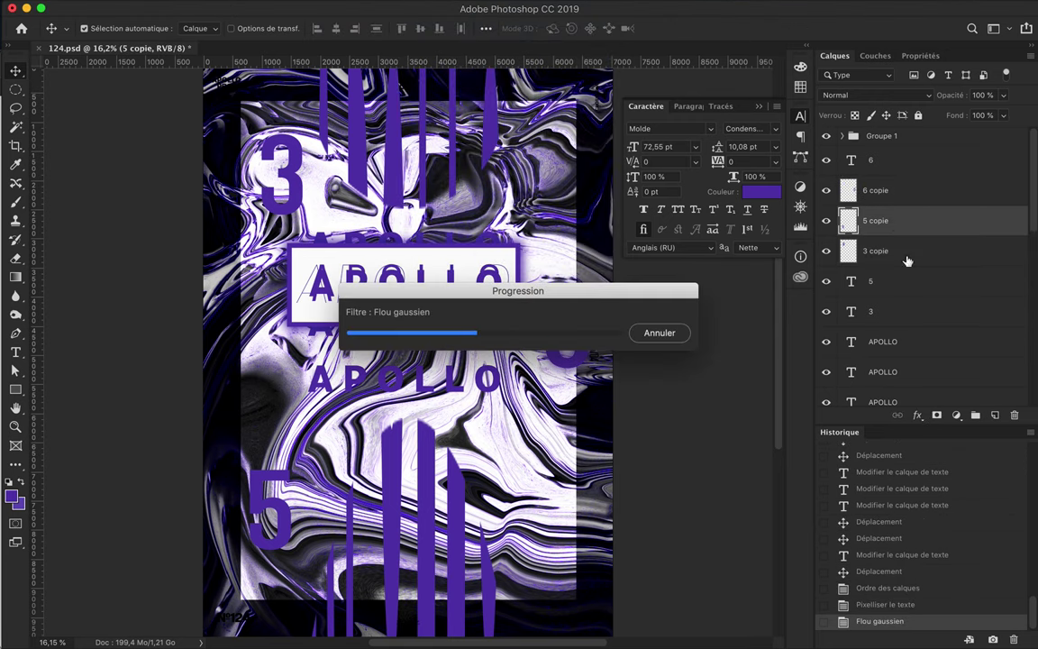
left_click(907, 253)
key("super+f")
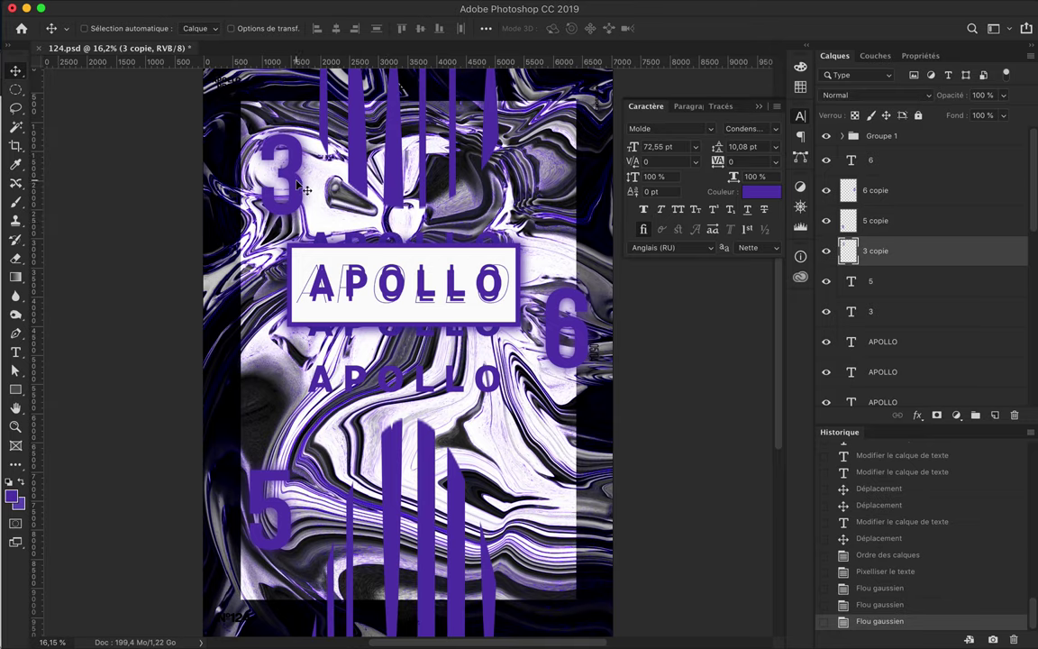
Offset the blurred 3 from the sharp one and drag a duplicate of APOLLO slightly upward
left_click_drag(287, 183, 290, 186)
left_click(331, 468, "super")
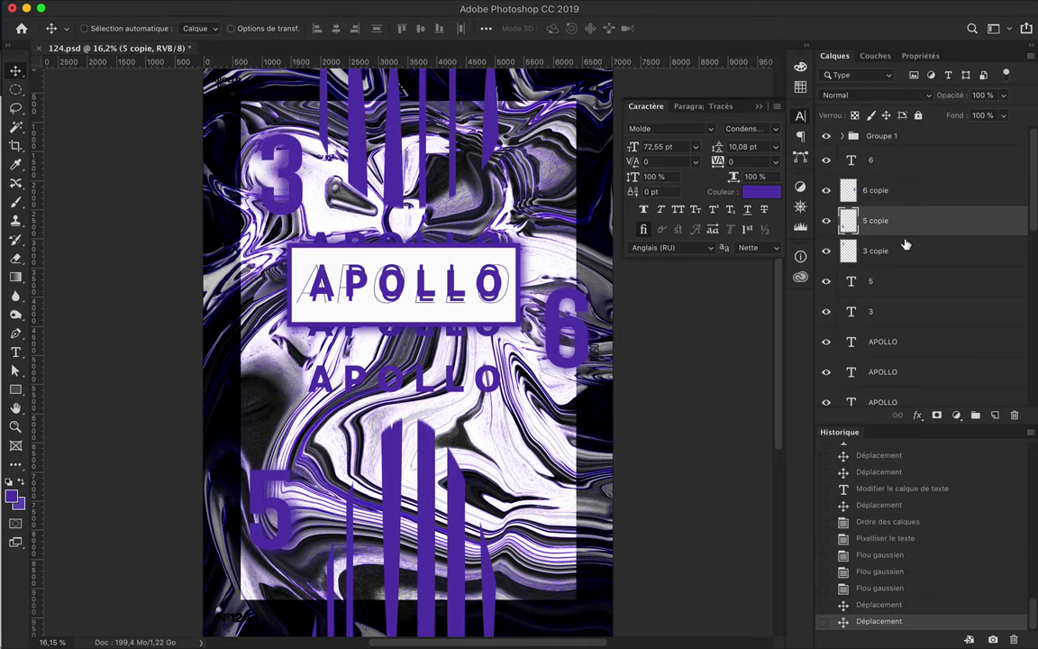
left_click(572, 331, "super")
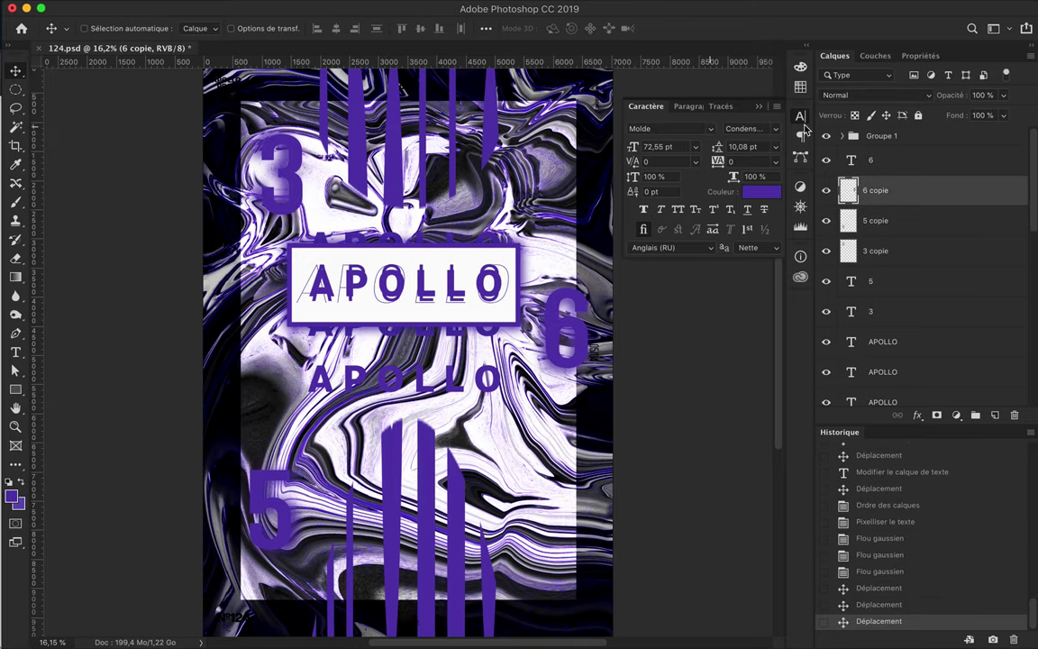
left_click(390, 262, "super")
left_click_drag(390, 261, 391, 251)
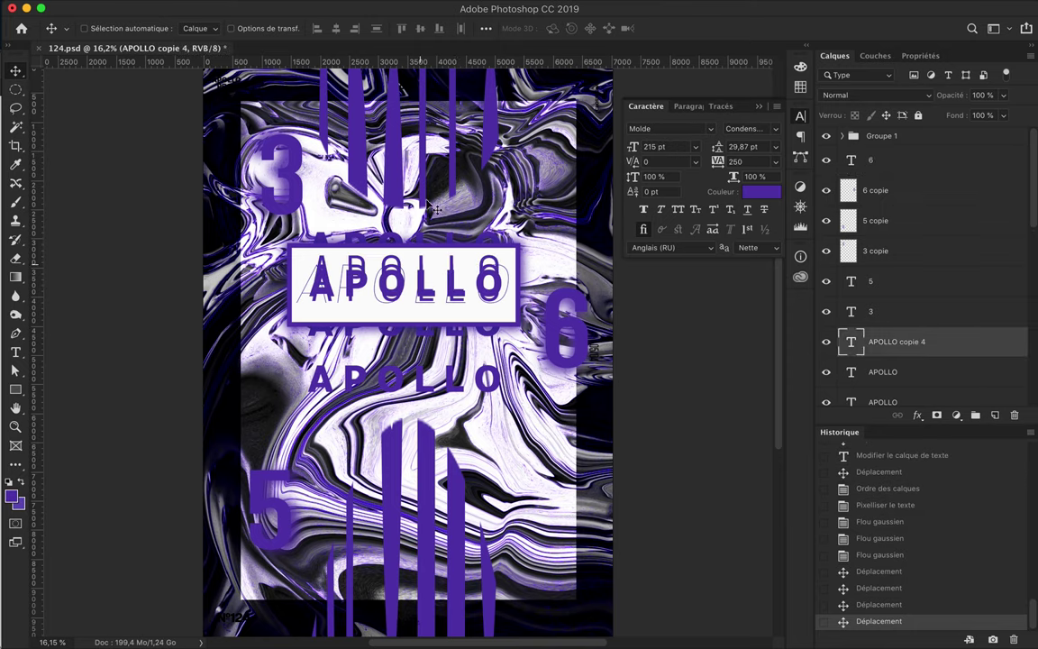
Give the APOLLO copy an Expanded font style with tracking 10
key("t")
left_click(287, 28)
left_click(356, 537)
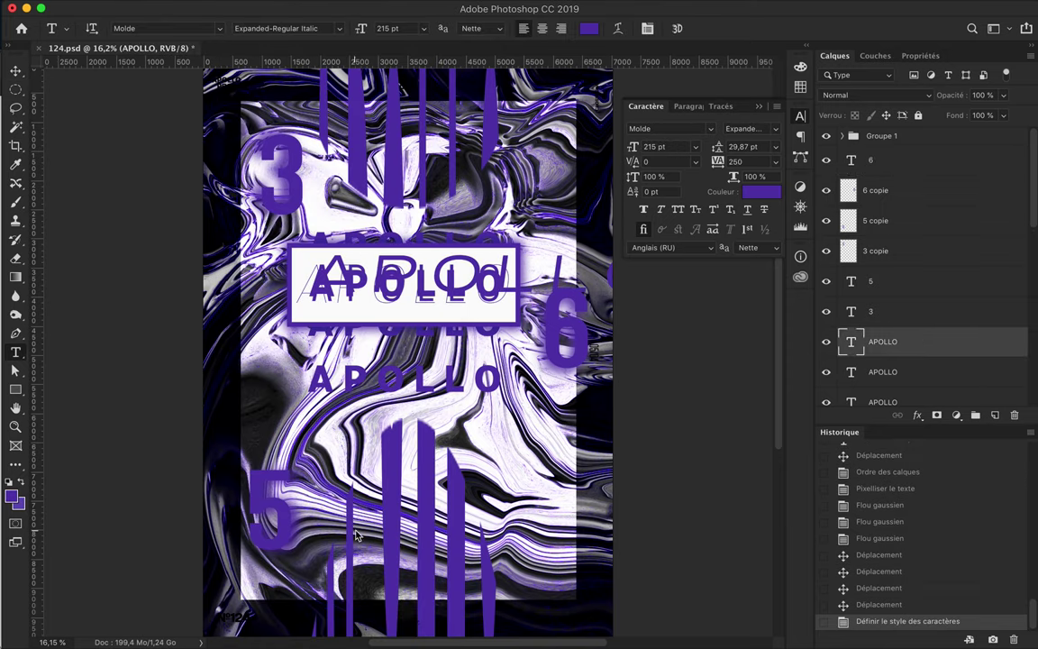
left_click(748, 161)
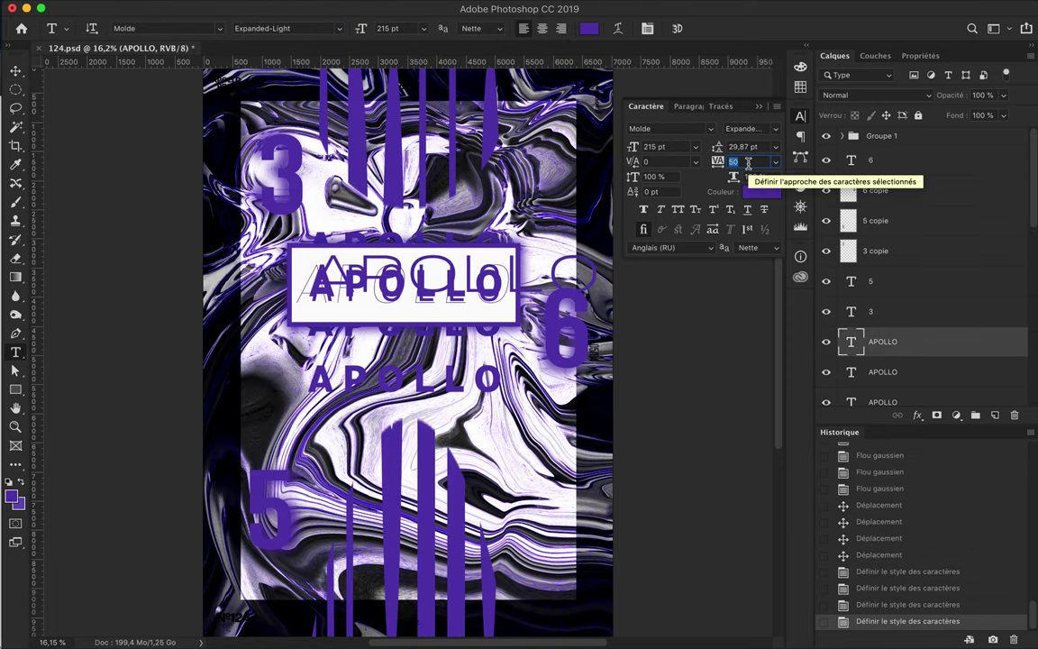
type("10")
key("Return")
Align the outline APOLLO copy over the solid title and adjust the layer order
key("v")
left_click_drag(469, 180, 452, 181)
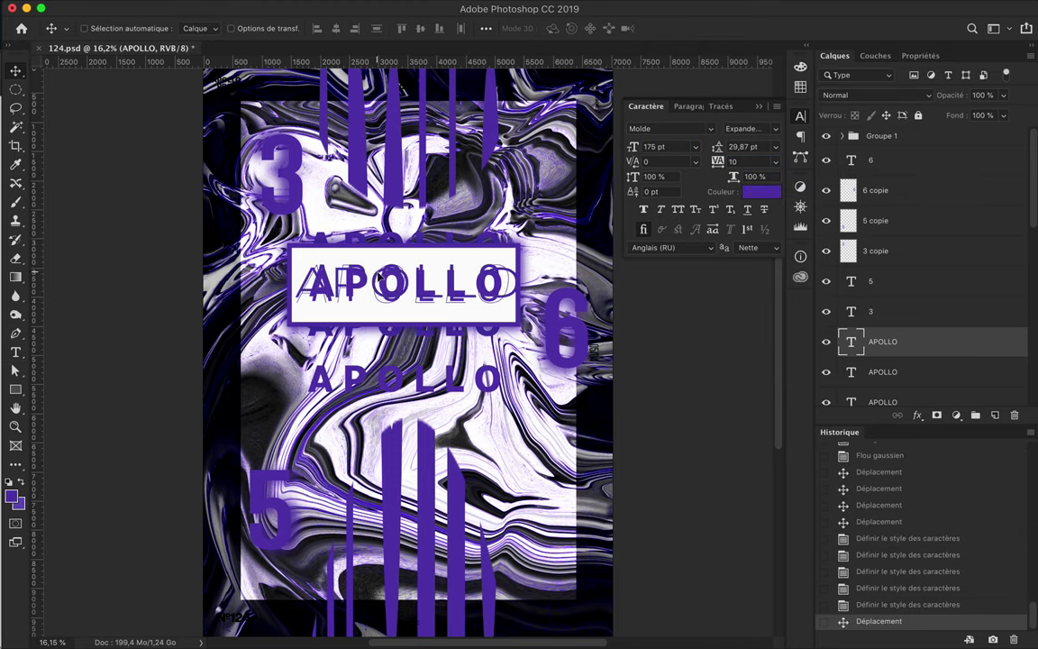
left_click_drag(375, 280, 371, 280)
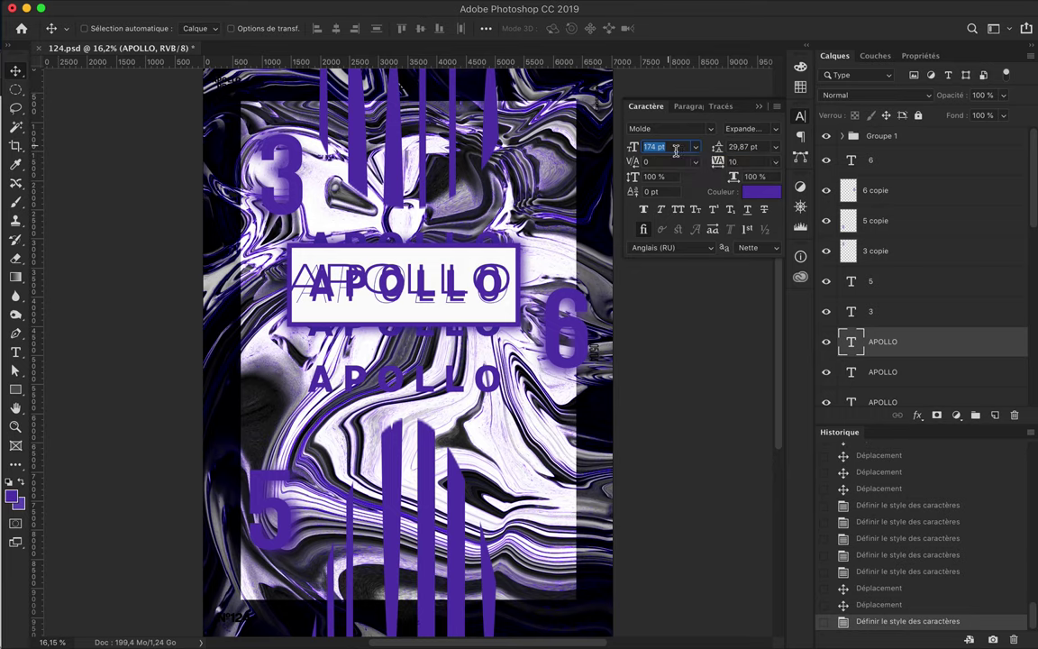
left_click_drag(511, 289, 508, 288)
left_click_drag(317, 273, 307, 262)
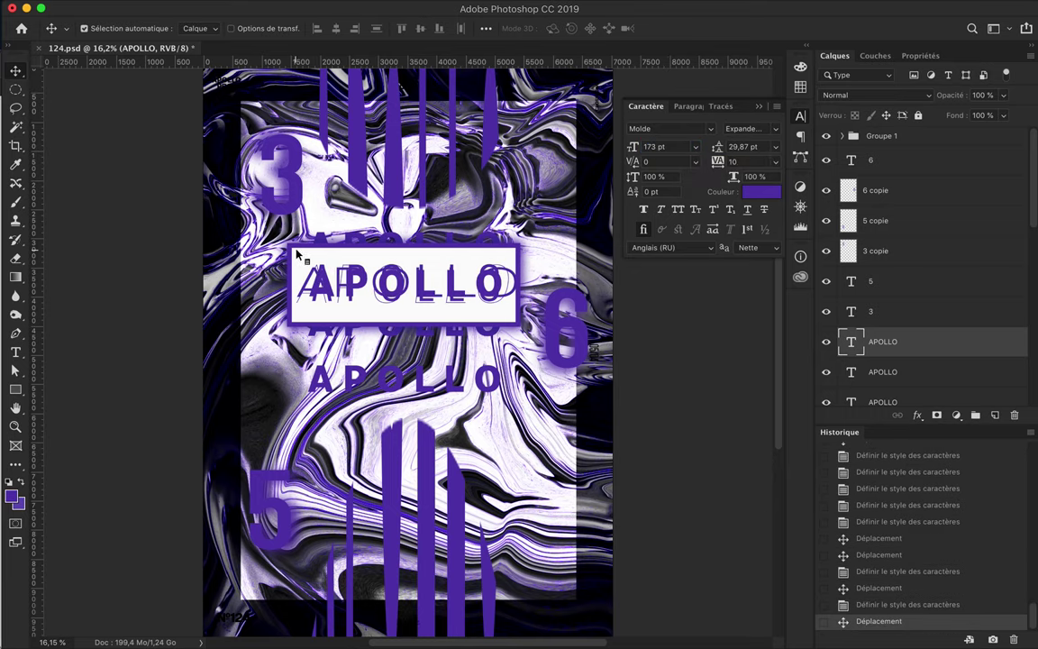
Restack the rectangle layers and scale the box to about 64% width around the 3
scroll(985, 270, "down", 3)
left_click(985, 325)
left_click_drag(985, 324, 915, 329)
key("ctrl+t")
mouse_move(504, 288)
left_mouse_down()
mouse_move(454, 168)
mouse_move(298, 171)
left_mouse_up()
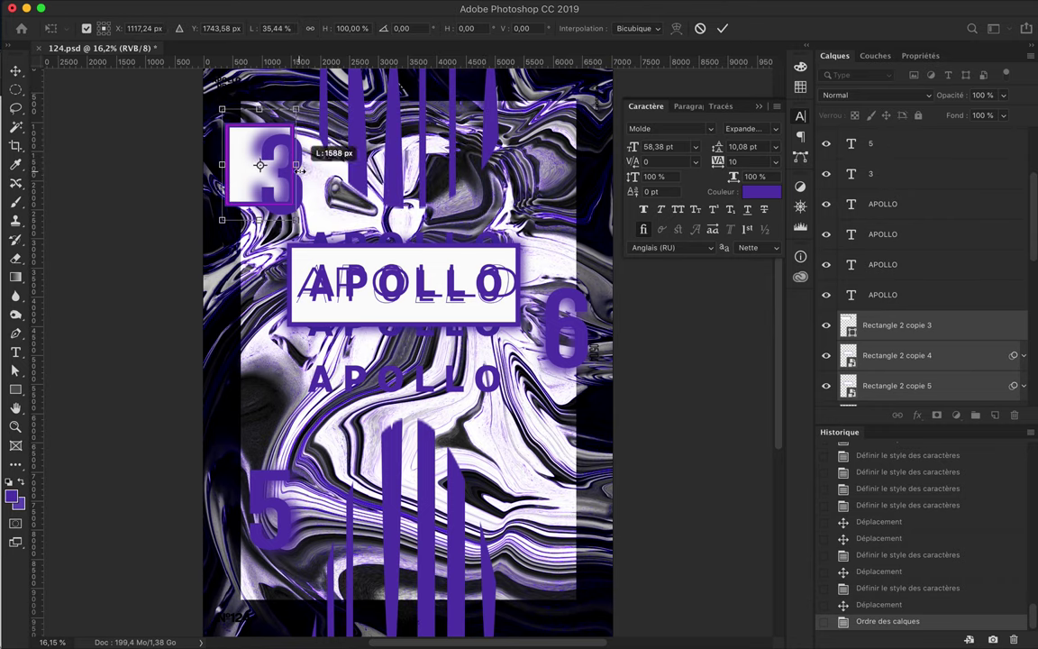
Merge the resized box layers and copy the white box behind the 6 and the 5
key("Return")
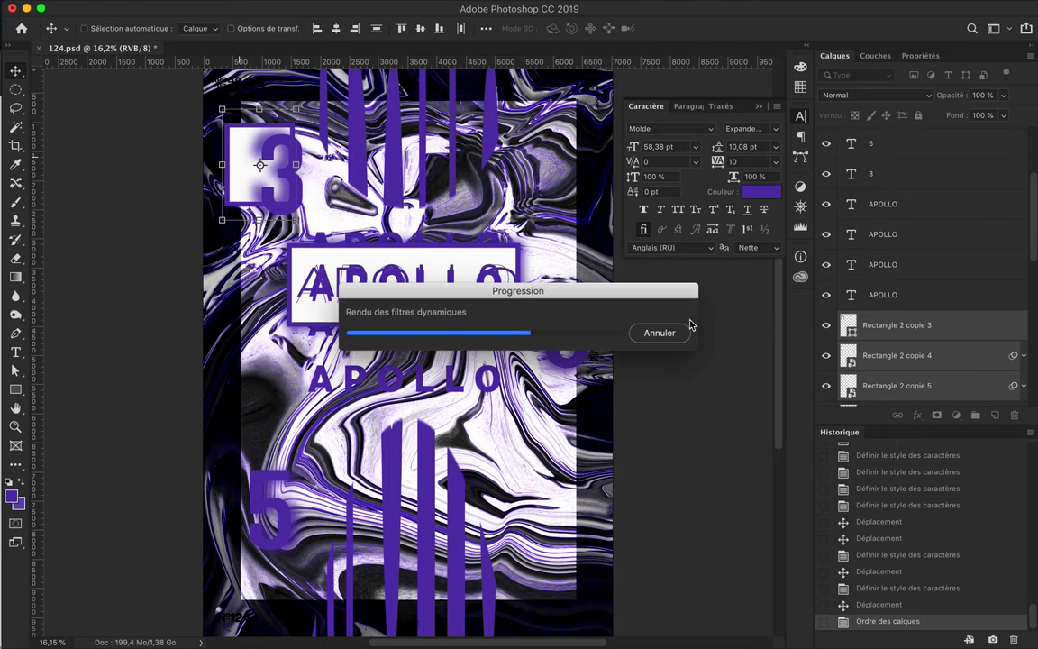
key("ctrl+e")
left_click_drag(288, 200, 585, 365)
mouse_move(577, 323)
left_mouse_down()
mouse_move(309, 488)
mouse_move(302, 329)
mouse_move(268, 333)
mouse_move(286, 317)
mouse_move(268, 354)
left_mouse_up()
Scale a small square, then duplicate the square stack, merge it and place it upper right of APOLLO
key("ctrl+t")
key("Return")
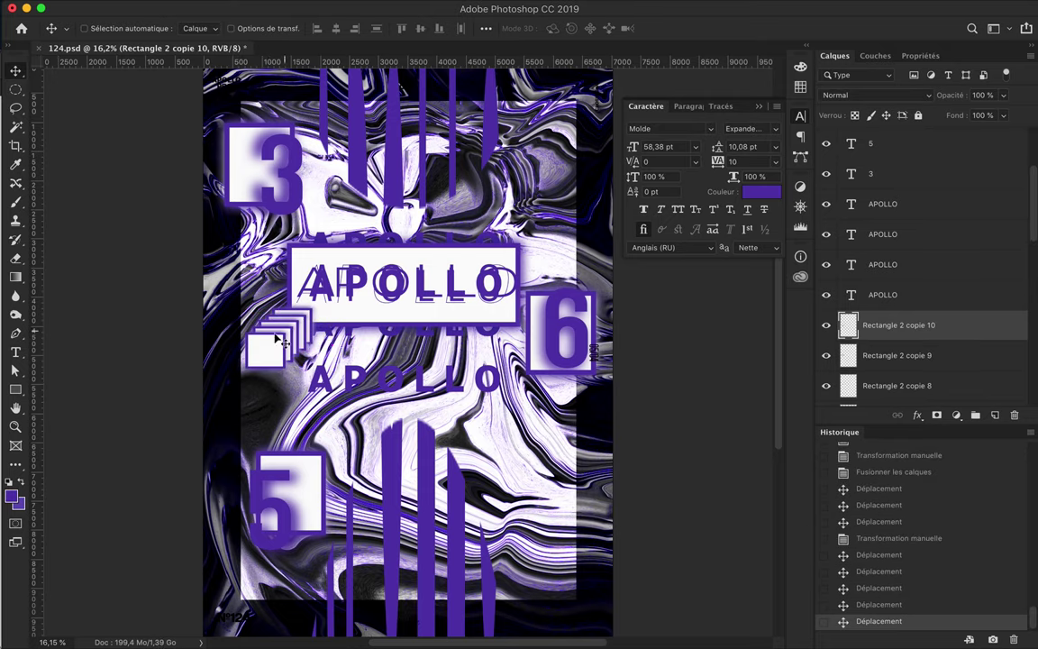
scroll(908, 360, "down", 5)
left_click(900, 288, "shift")
mouse_move(245, 304)
left_mouse_down()
mouse_move(475, 195)
mouse_move(545, 213)
left_mouse_up()
key("ctrl+e")
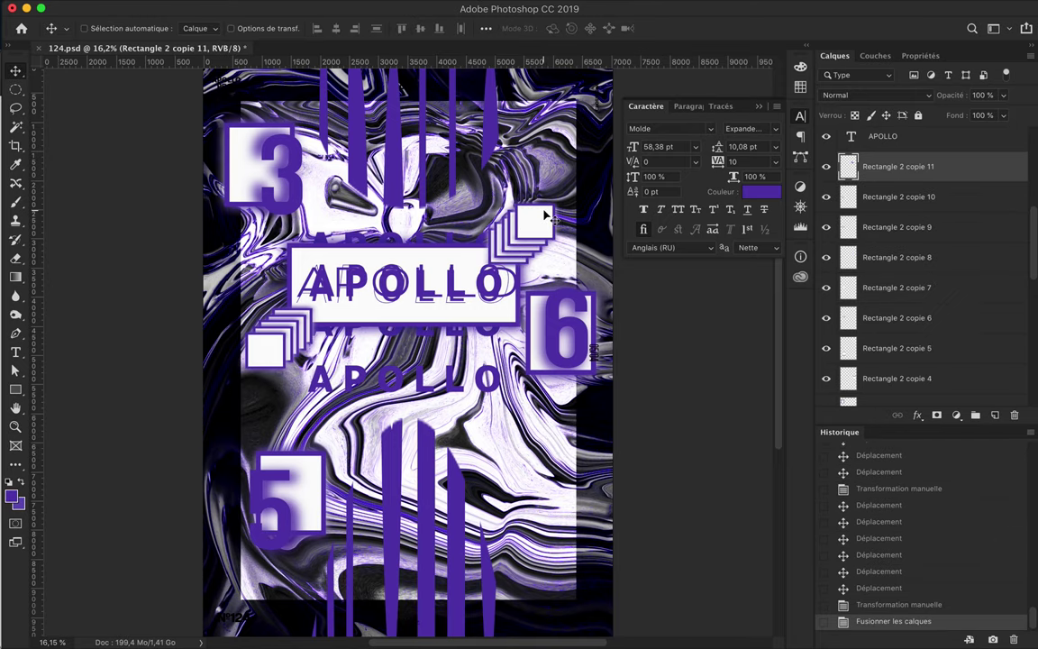
left_click_drag(898, 166, 887, 330)
left_click_drag(541, 221, 487, 225)
Nudge the lower square stack slightly left and show the colour swatches
left_click(272, 362, "super")
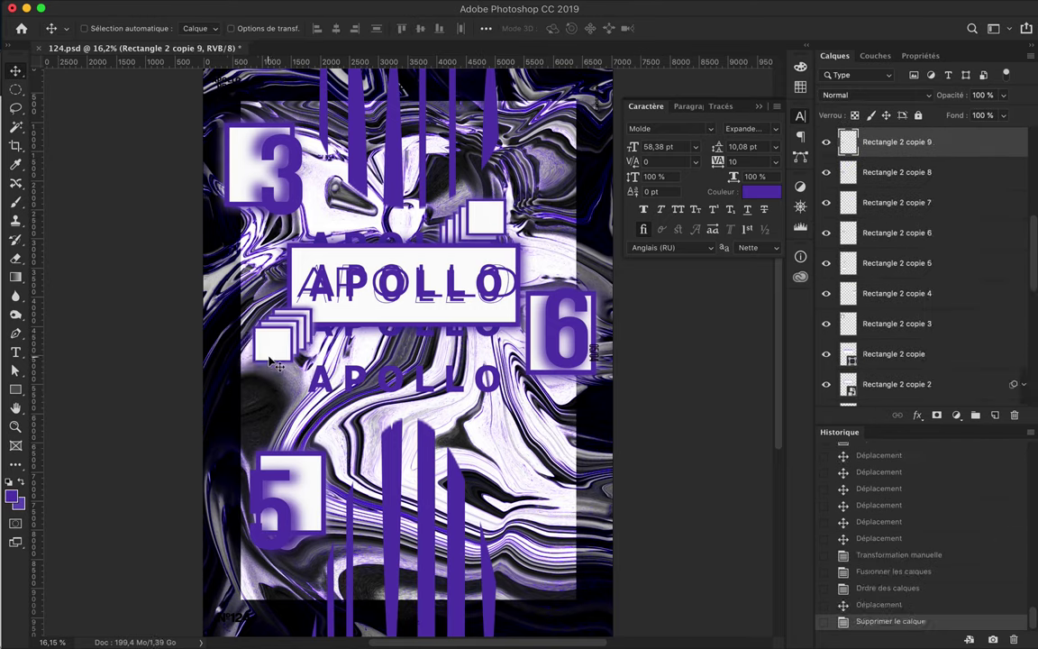
key("Left")
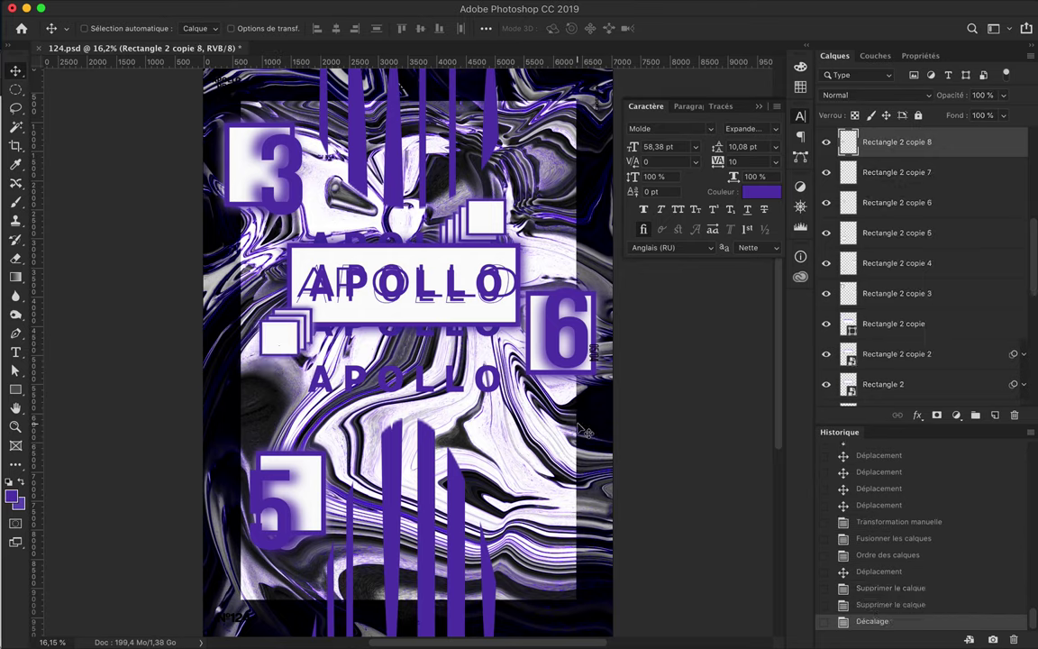
scroll(892, 187, "up", 5)
left_click(801, 87)
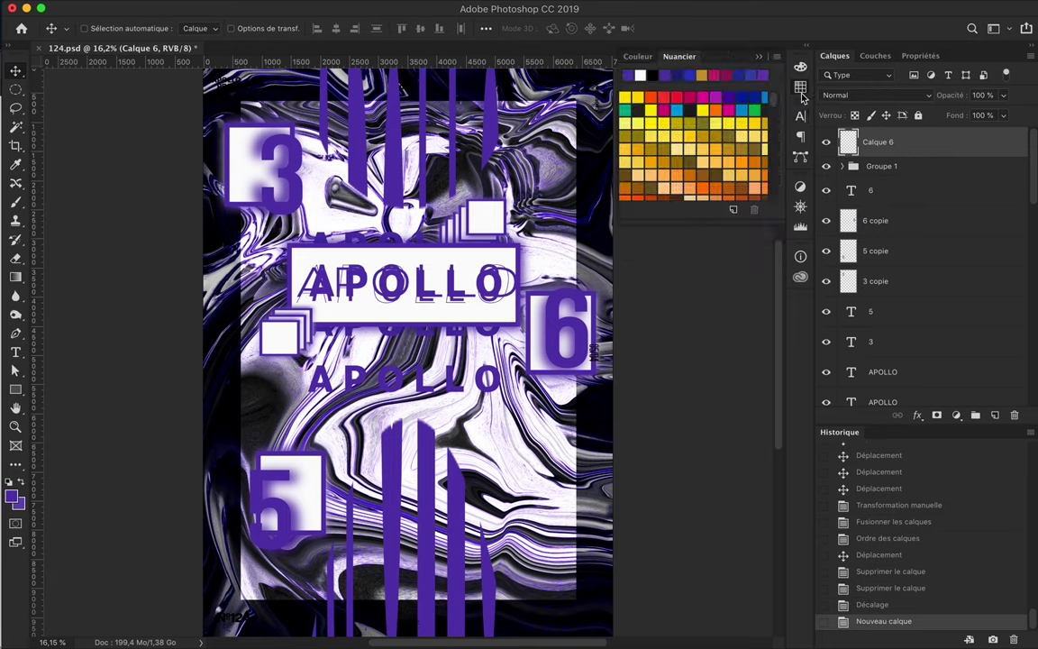
Draw a purple rectangle over the whole page and lower its fill to 10%
key("super+minus")
left_click_drag(247, 123, 571, 582)
left_click(834, 55)
left_click(874, 95)
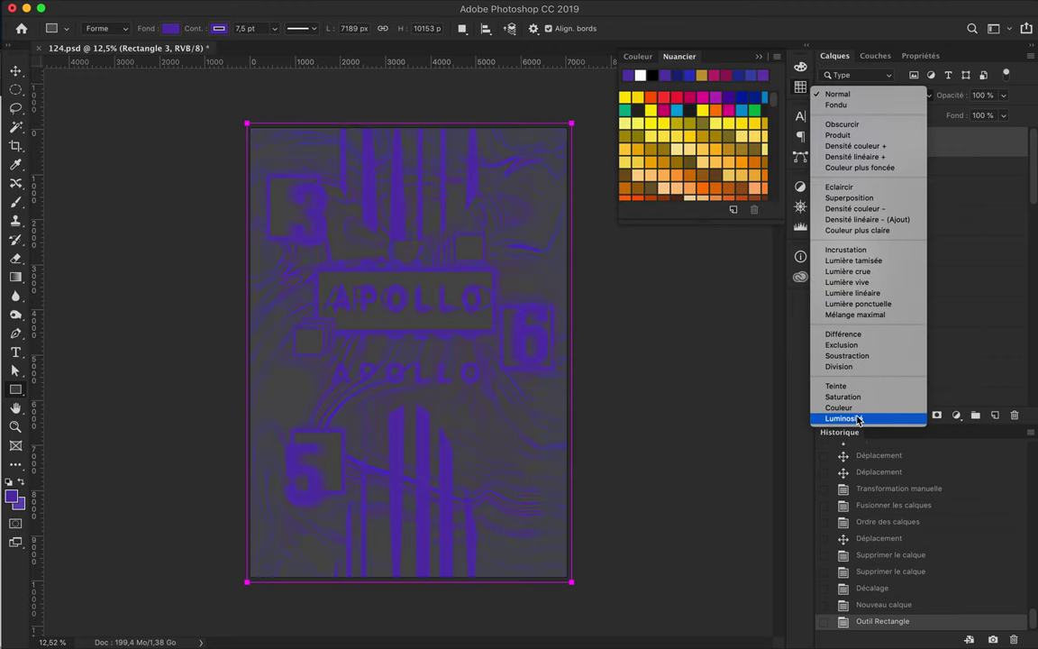
key("Escape")
left_click(1003, 115)
left_click_drag(1006, 134, 944, 137)
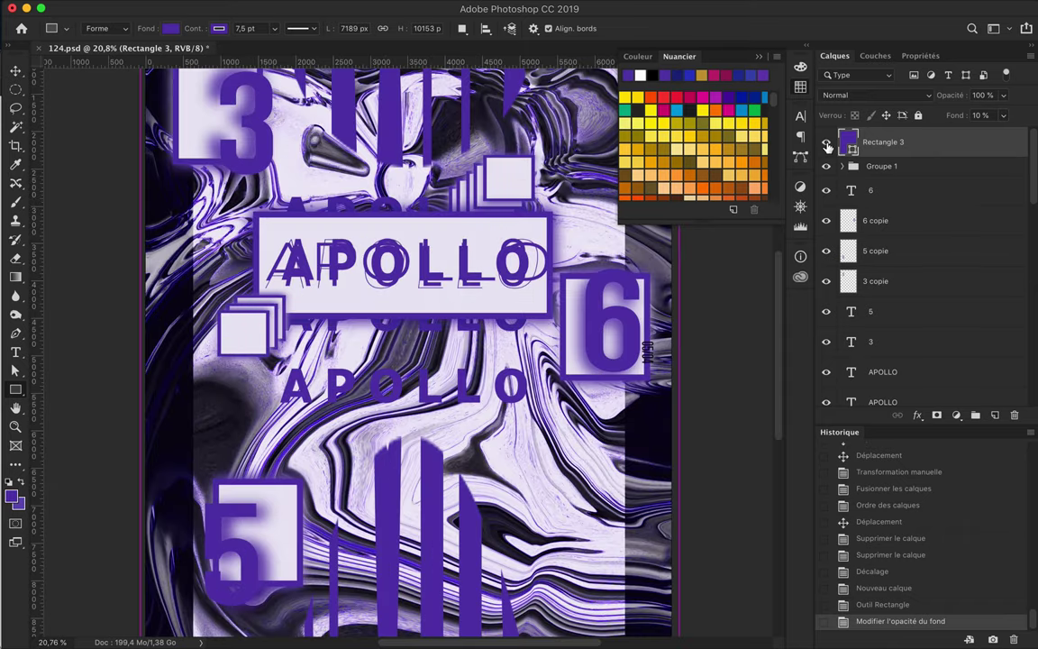
Toggle the purple overlay to compare, then try Différence blending on it
left_click(826, 141)
scroll(650, 415, "down", 2)
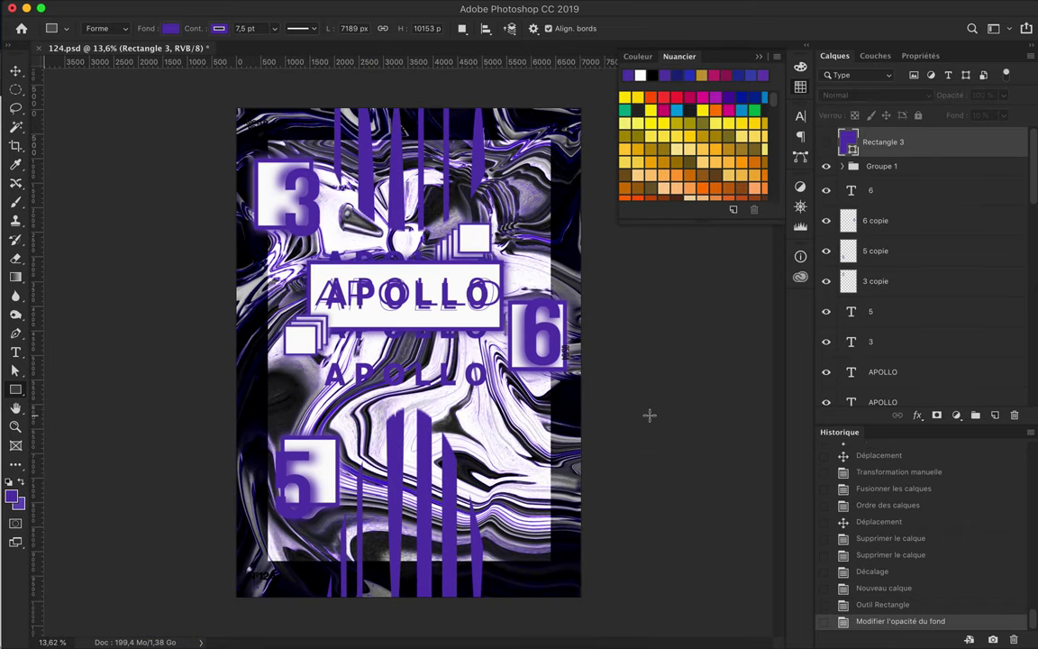
scroll(587, 242, "up", 2)
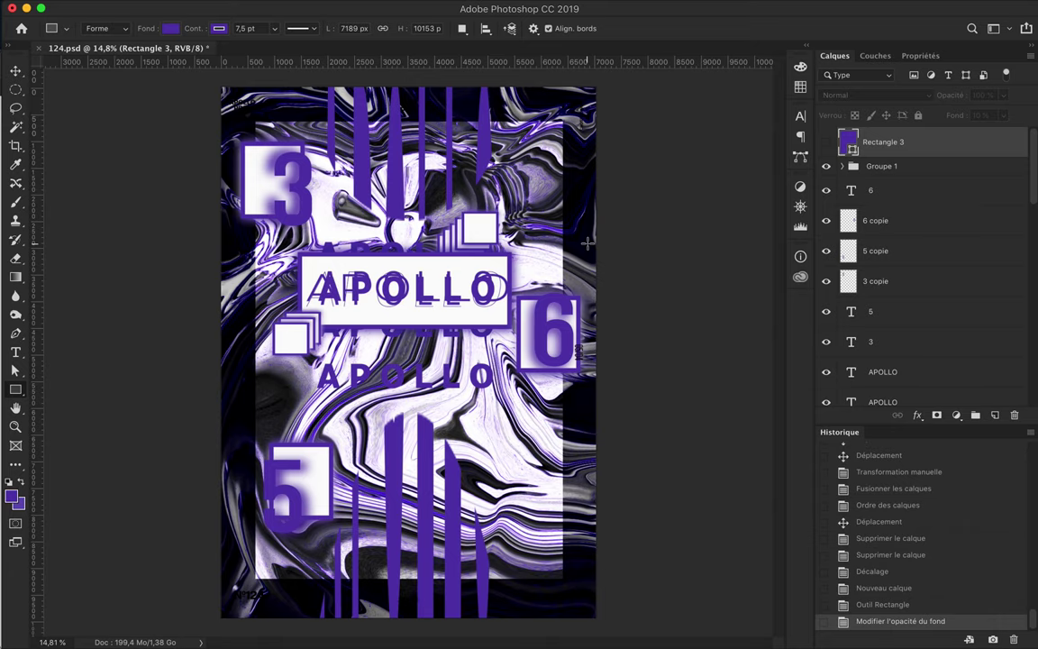
left_click(826, 141)
left_click(877, 95)
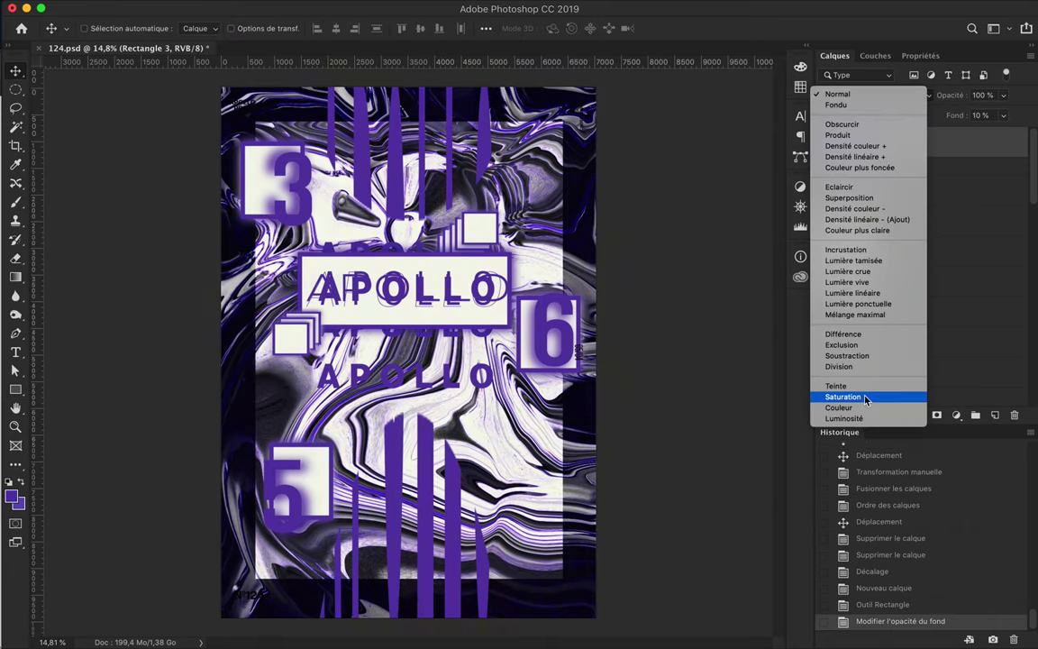
left_click(847, 332)
scroll(467, 280, "up", 2)
scroll(474, 280, "up", 2)
Move the purple rectangle above Calque 3 and return it to Normal blending
left_click(826, 142)
mouse_move(917, 400)
left_mouse_down()
mouse_move(827, 289)
mouse_move(882, 244)
left_mouse_up()
scroll(882, 252, "up", 2)
left_click(877, 94)
left_click(834, 11)
scroll(917, 297, "down", 3)
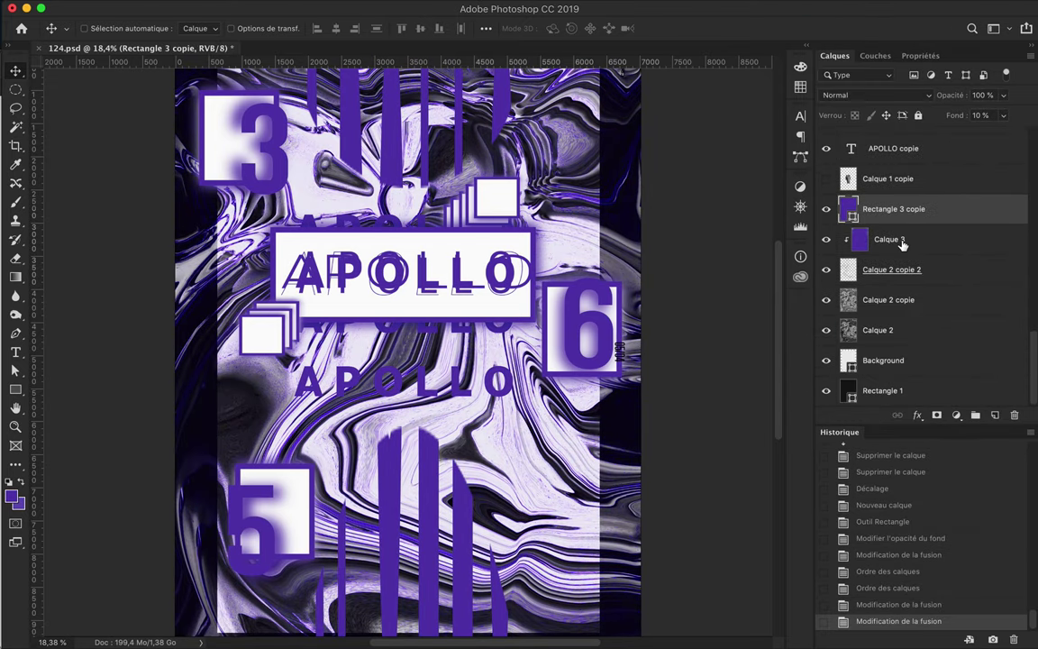
Set the purple overlay to 47% fill in Lumière tamisée, then start a new shape on Rectangle 2 copie
left_click_drag(1002, 137, 994, 137)
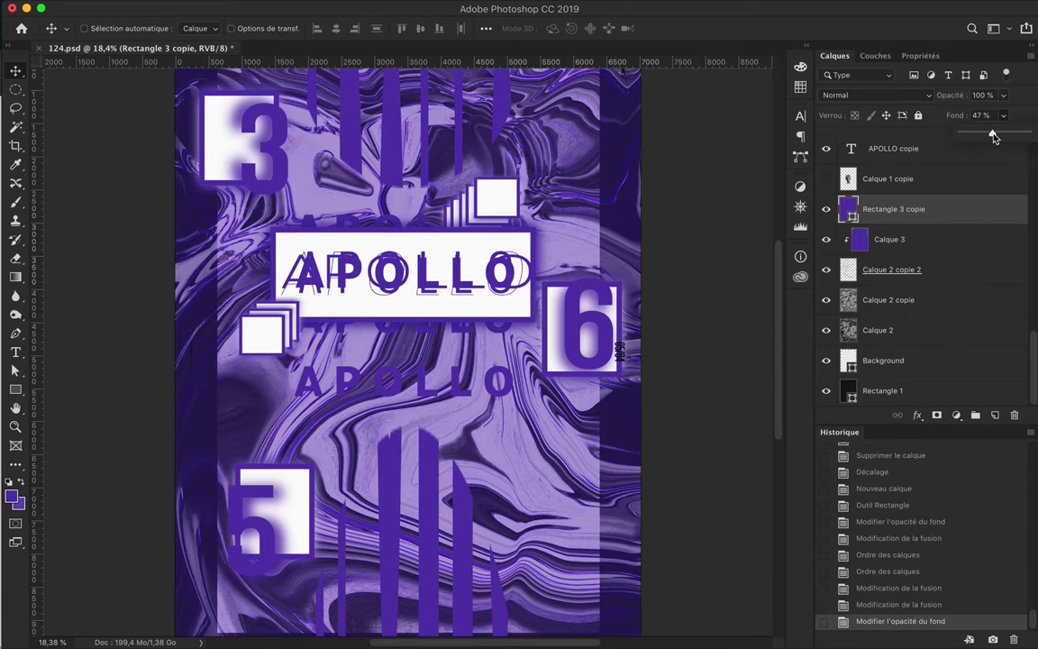
left_click(877, 94)
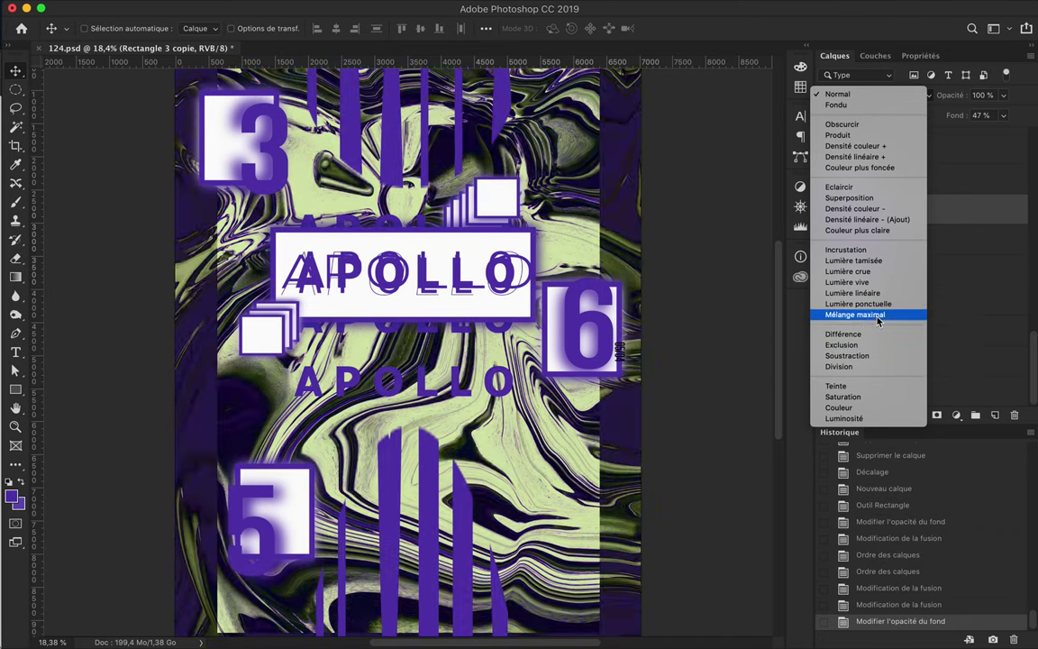
left_click(853, 260)
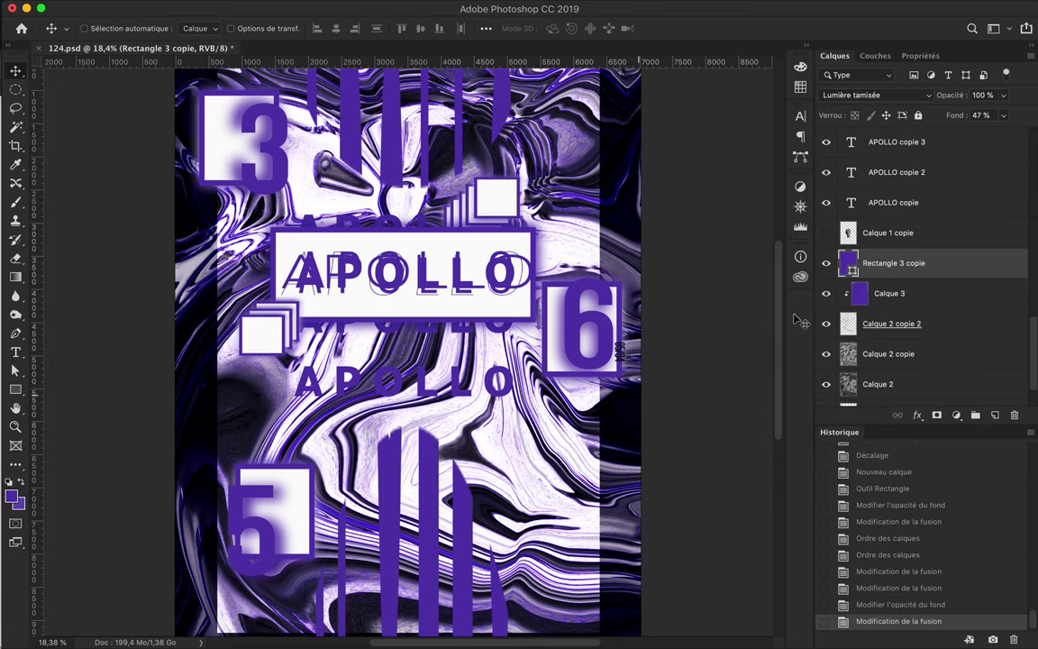
scroll(662, 305, "down", 3)
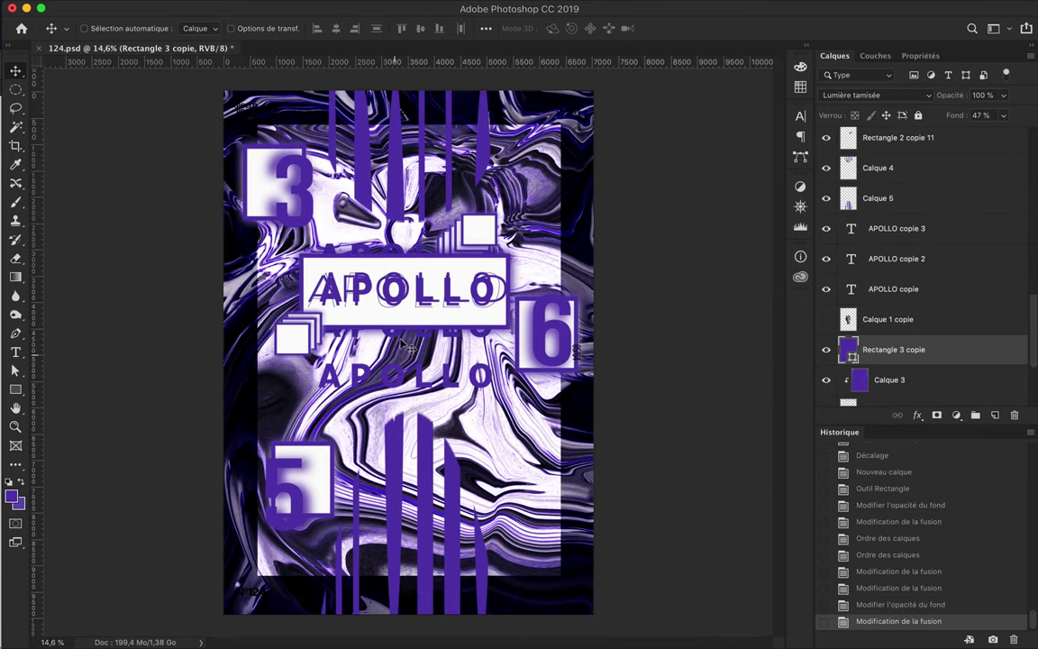
left_click(394, 273)
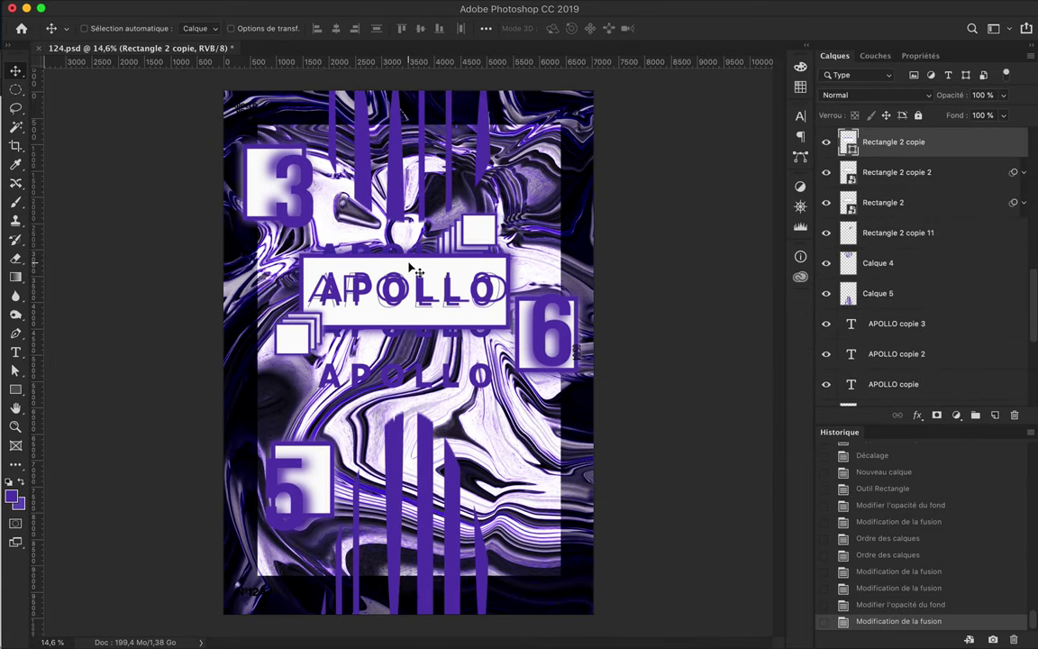
left_click(199, 376)
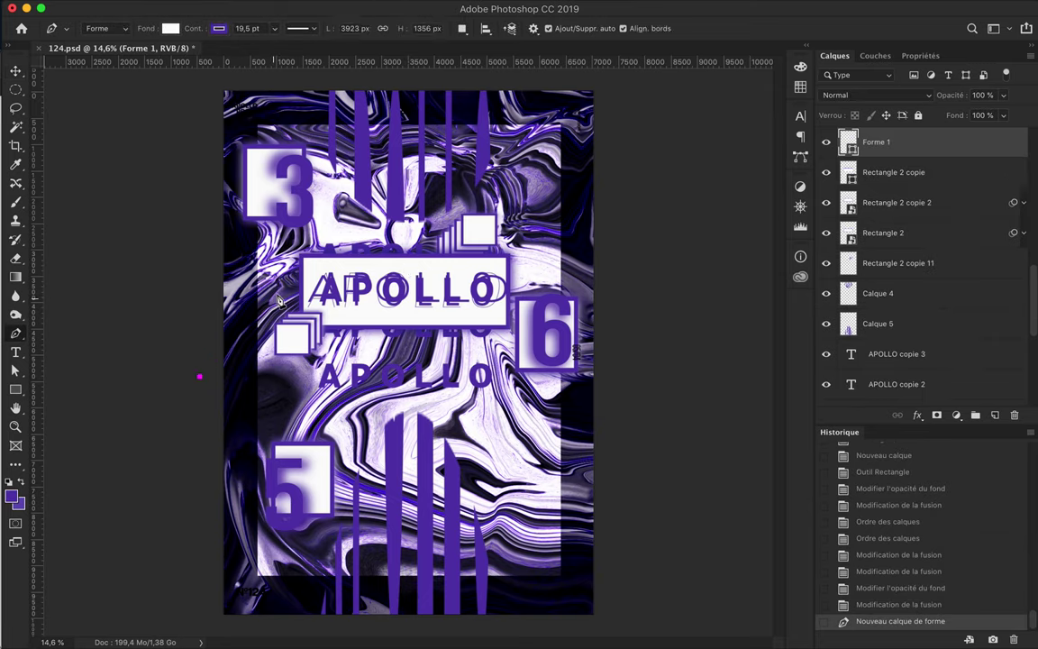
Close the lower-left diagonal band, fill it purple, and move it into place
left_click(199, 376)
left_click(305, 27)
key("v")
left_click_drag(251, 422, 253, 410)
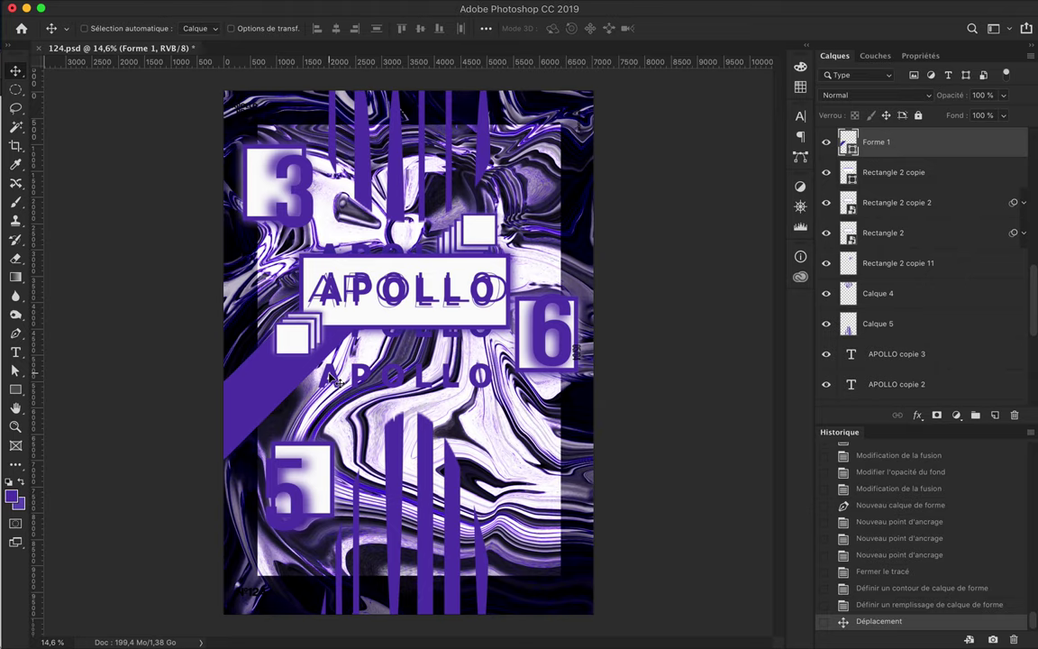
Draw a thin strip along the right edge and give it a Fond swatch fill
left_click(604, 97)
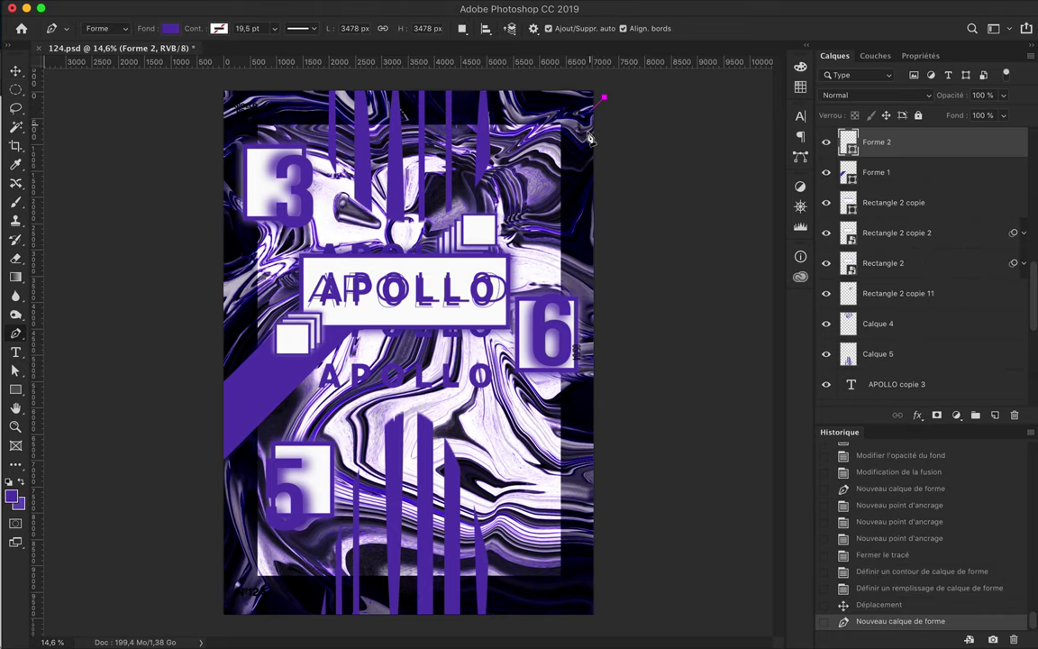
left_click_drag(617, 289, 605, 305)
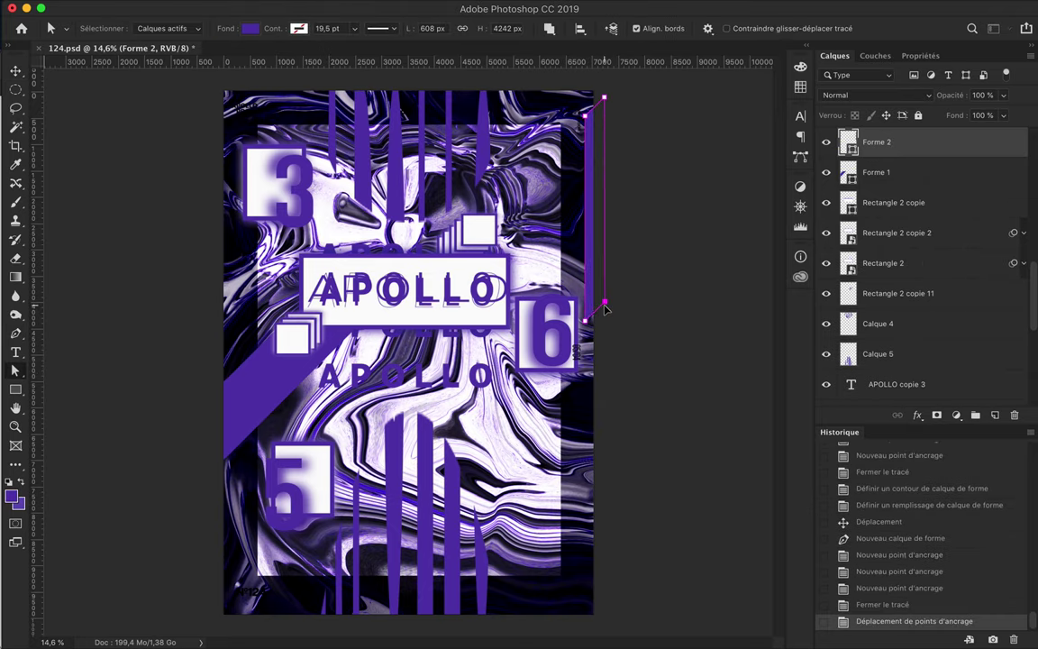
left_click(171, 28)
left_click(80, 105)
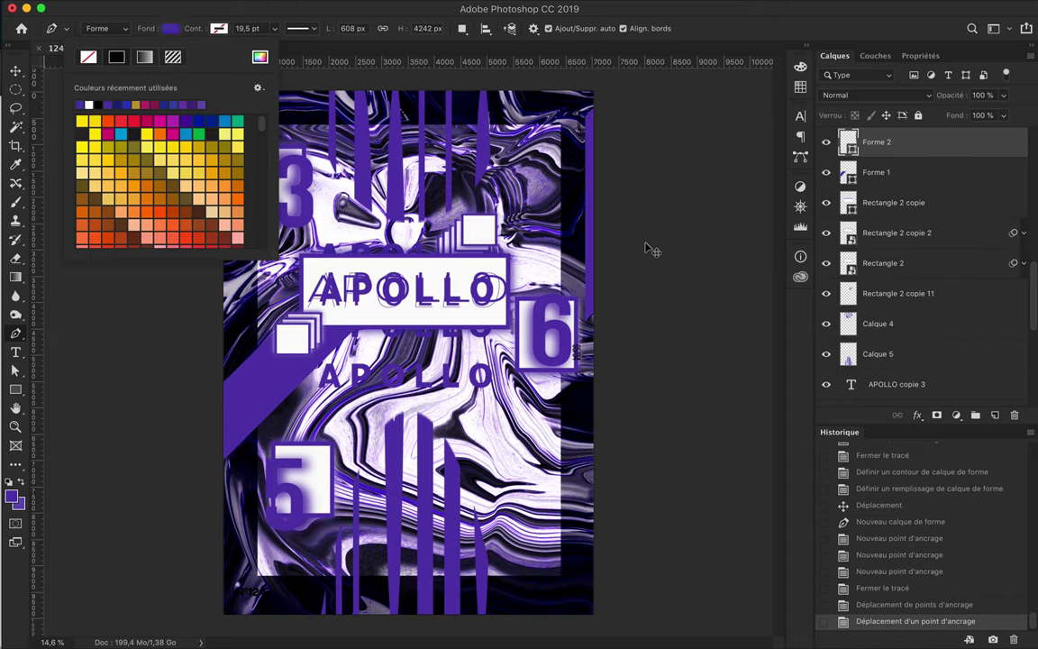
key("v")
Draw a third angled shape at lower right and fill it white
left_click(597, 376)
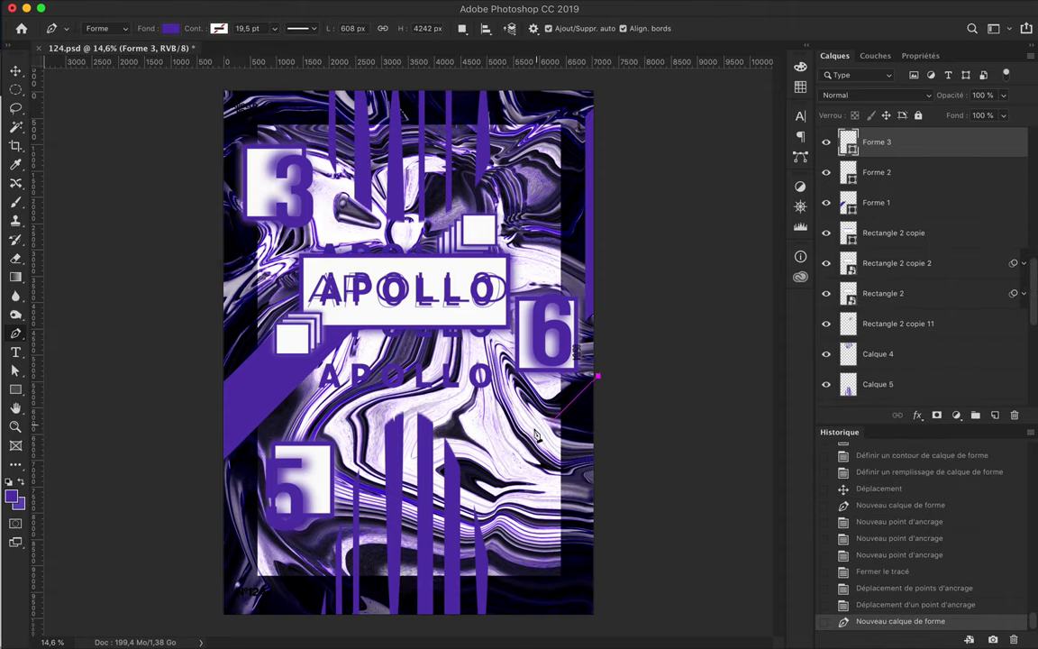
left_click(525, 494)
left_click(170, 28)
left_click(162, 104)
Review blend modes for the purple diagonal band's layer without changing them
key("v")
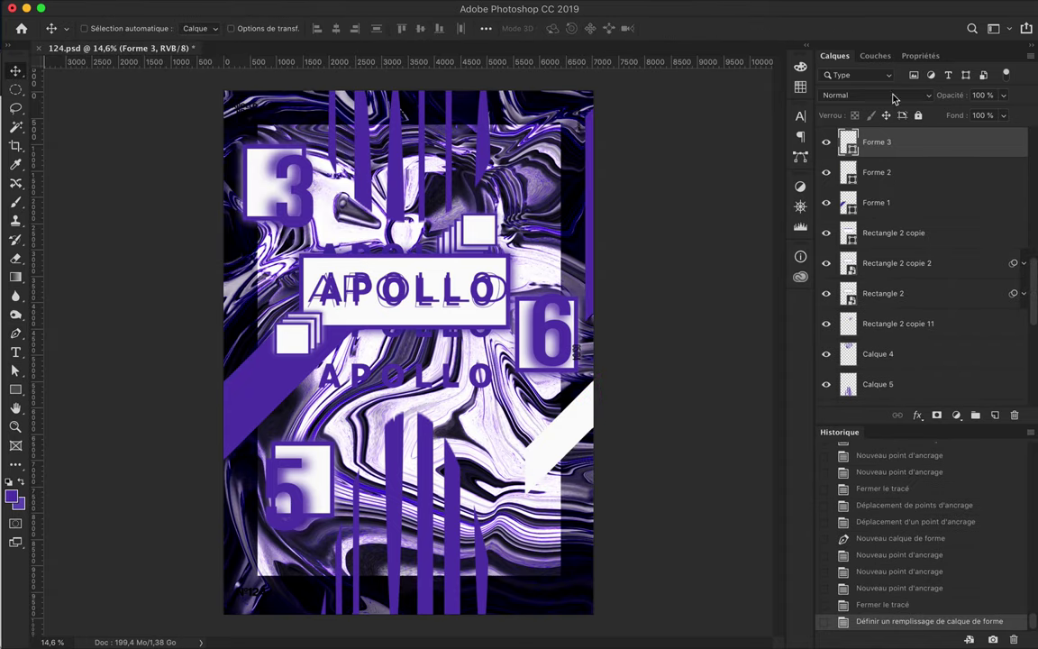
left_click(874, 95)
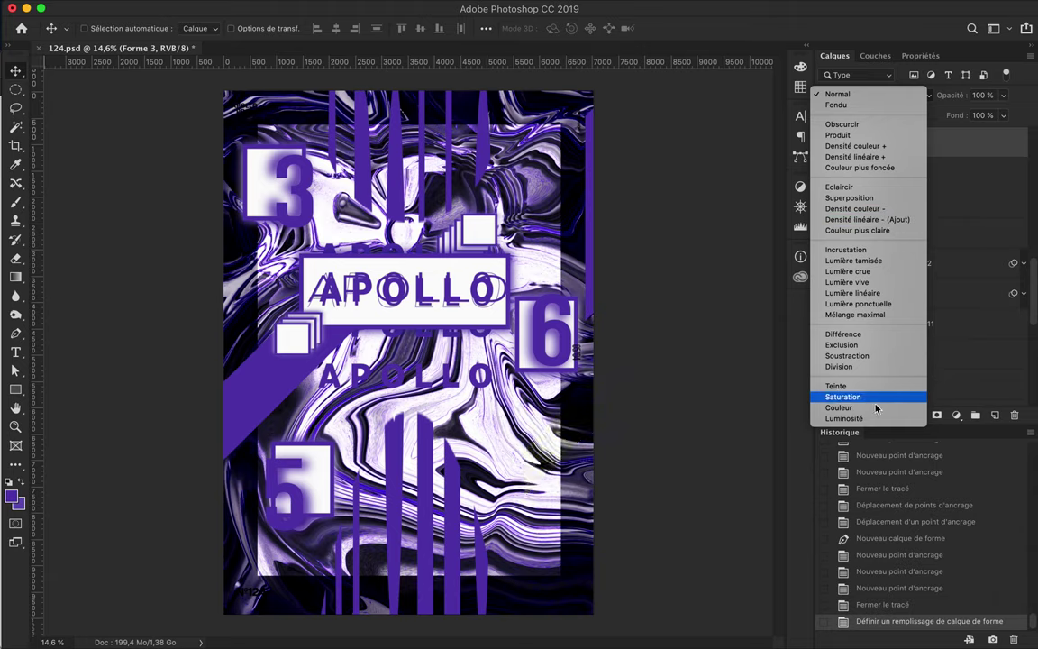
left_click(627, 391)
left_click(901, 202)
left_click(874, 95)
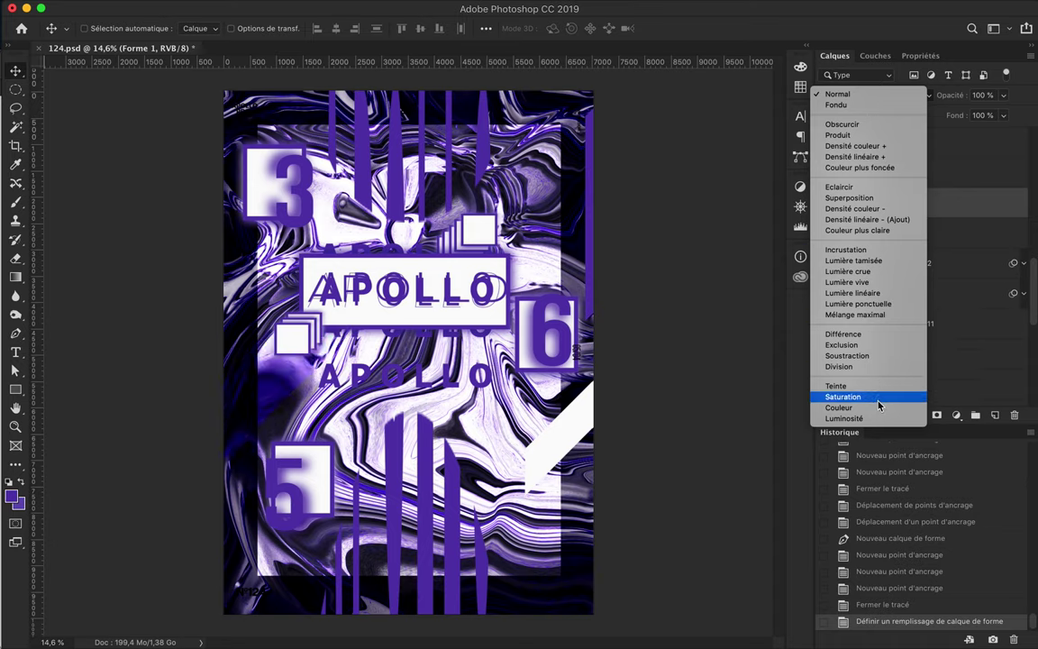
left_click(801, 135)
scroll(410, 311, "up", 2)
Resize the APOLLO title boxes vertically with Free Transform
left_click(413, 308, "ctrl")
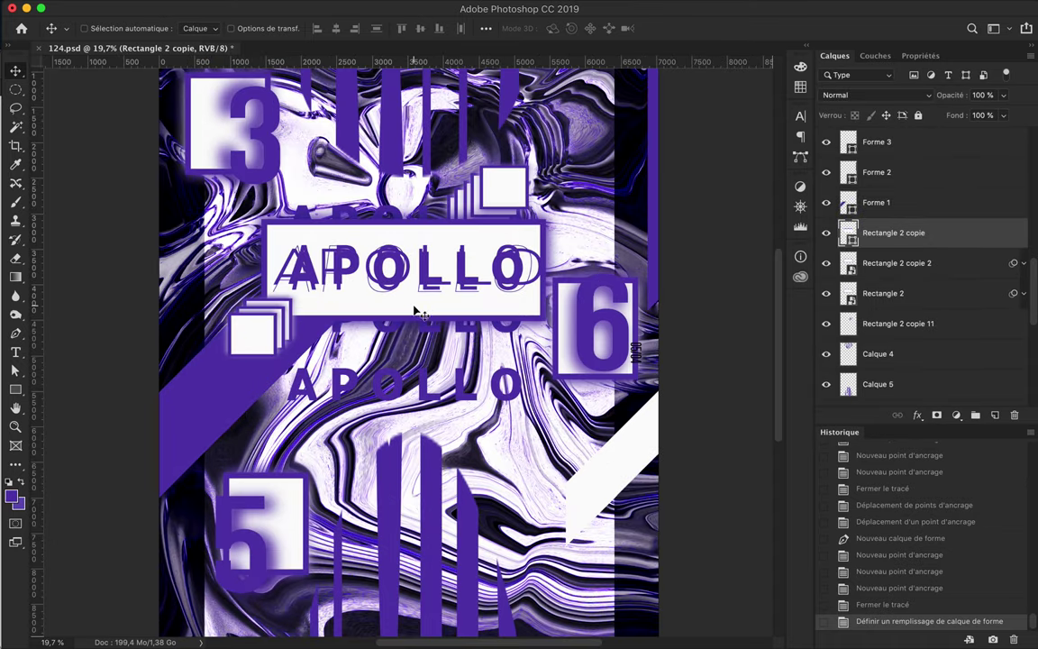
left_click(901, 293, "shift")
key("ctrl+t")
left_click_drag(404, 336, 405, 326)
left_click_drag(403, 202, 403, 210)
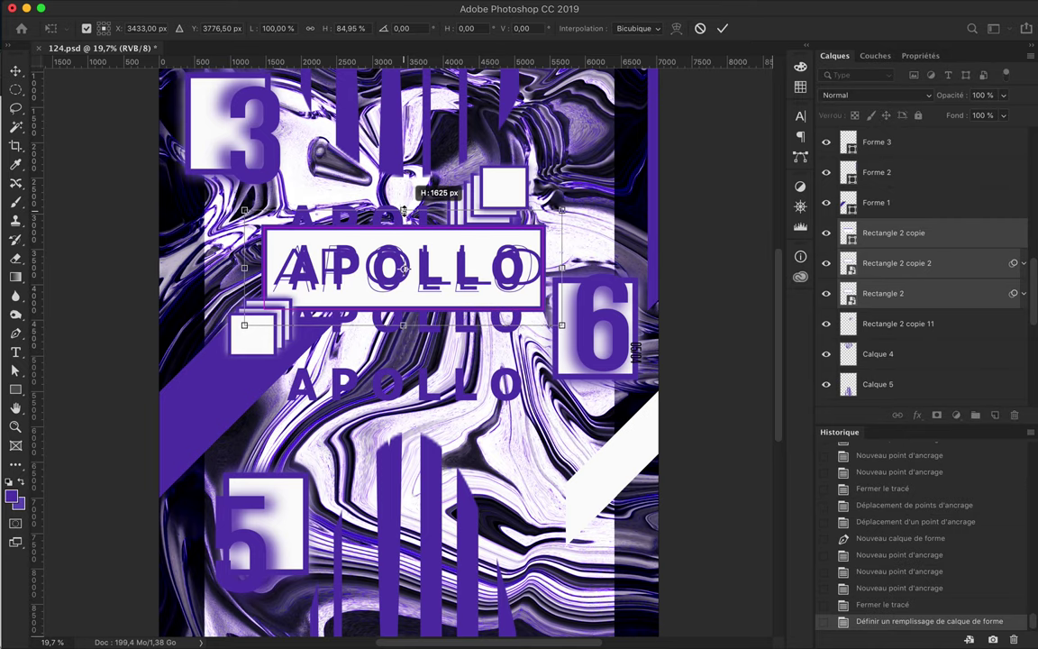
left_click_drag(403, 325, 403, 329)
key("Return")
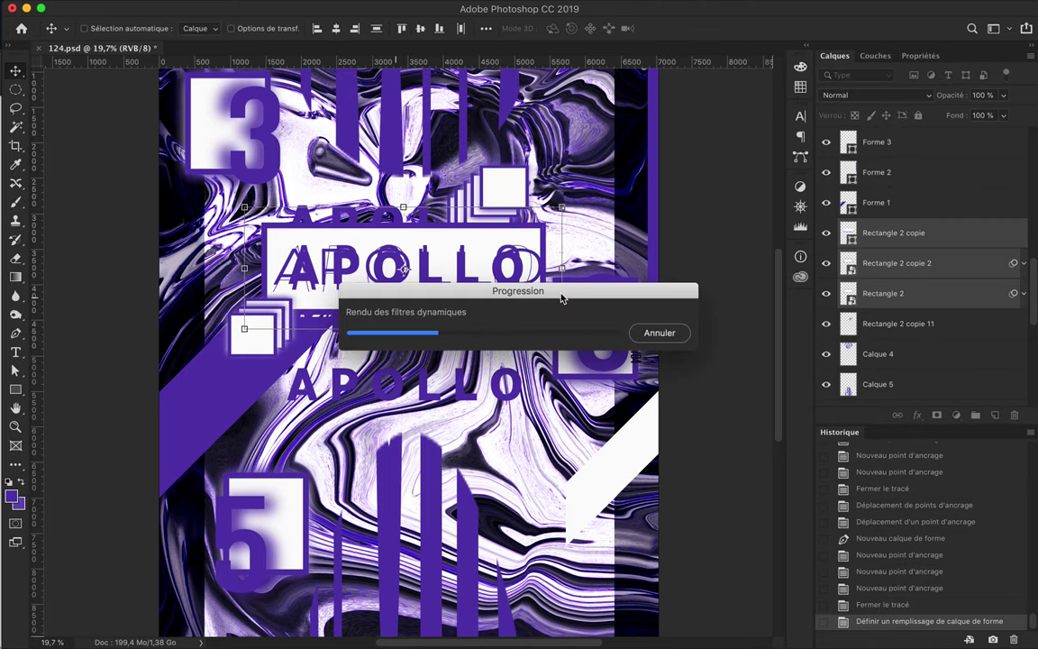
Undo moving the APOLLO copie layer up, then nudge the purple diagonal shape slightly
left_click(852, 329)
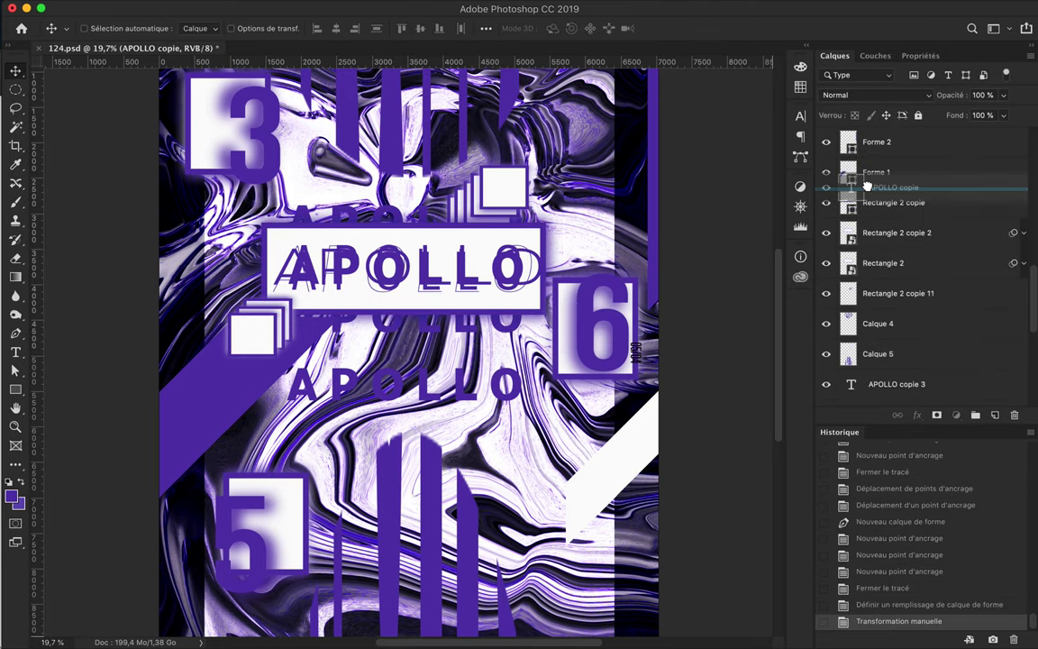
left_click_drag(853, 329, 867, 190)
key("ctrl+z")
key("ctrl+minus")
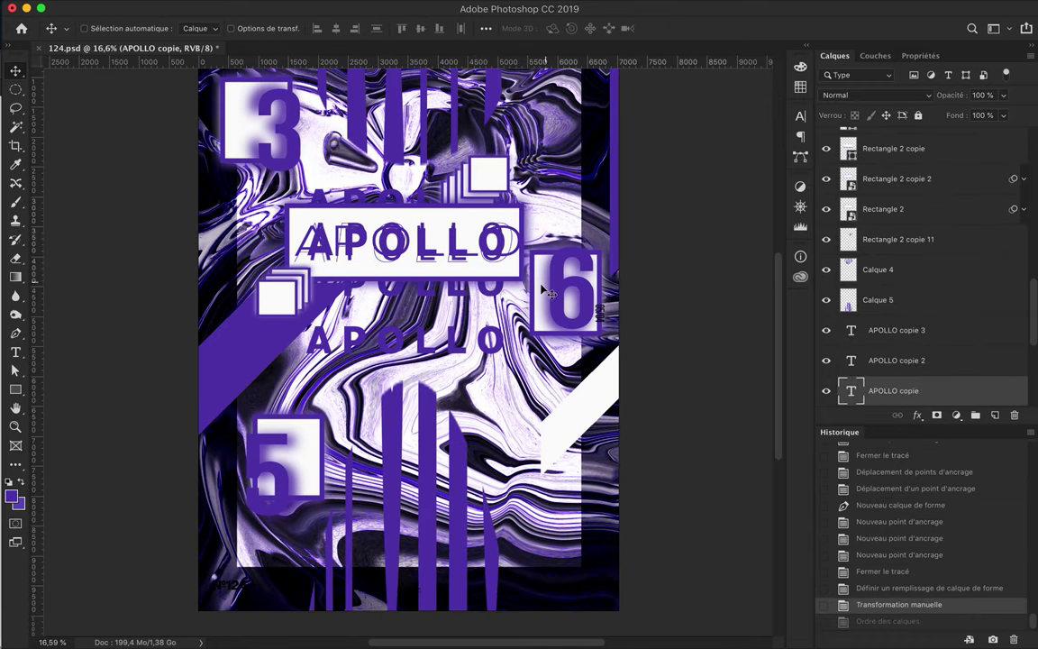
left_click(456, 342)
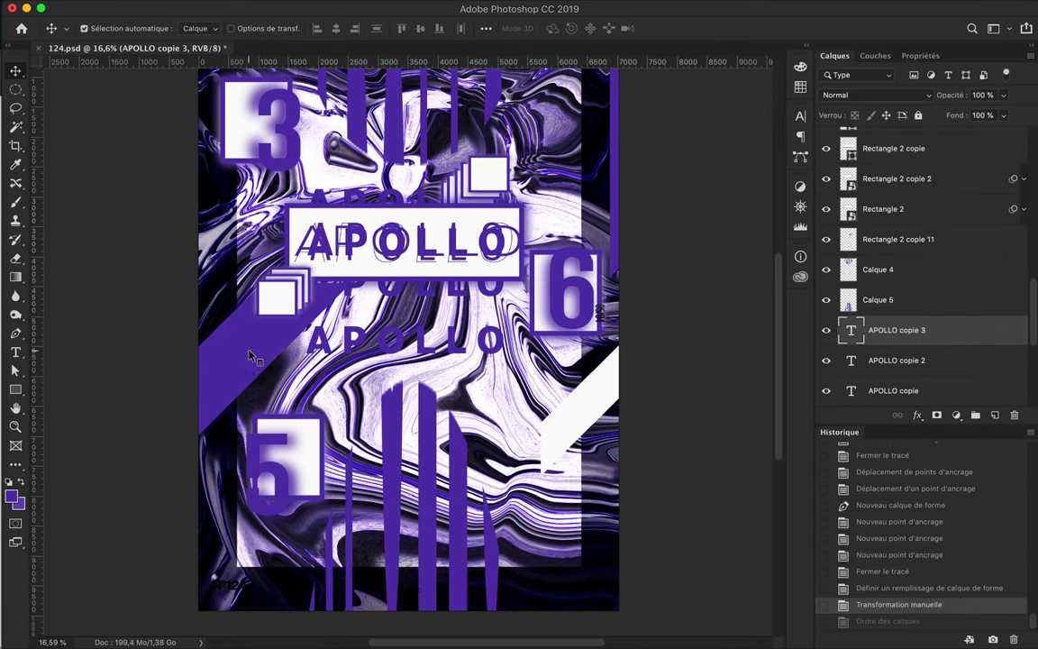
left_click_drag(261, 350, 245, 356)
Stretch the white lower-right shape into a large triangle and draw a white circle top-left
key("ctrl+j")
key("ctrl+j")
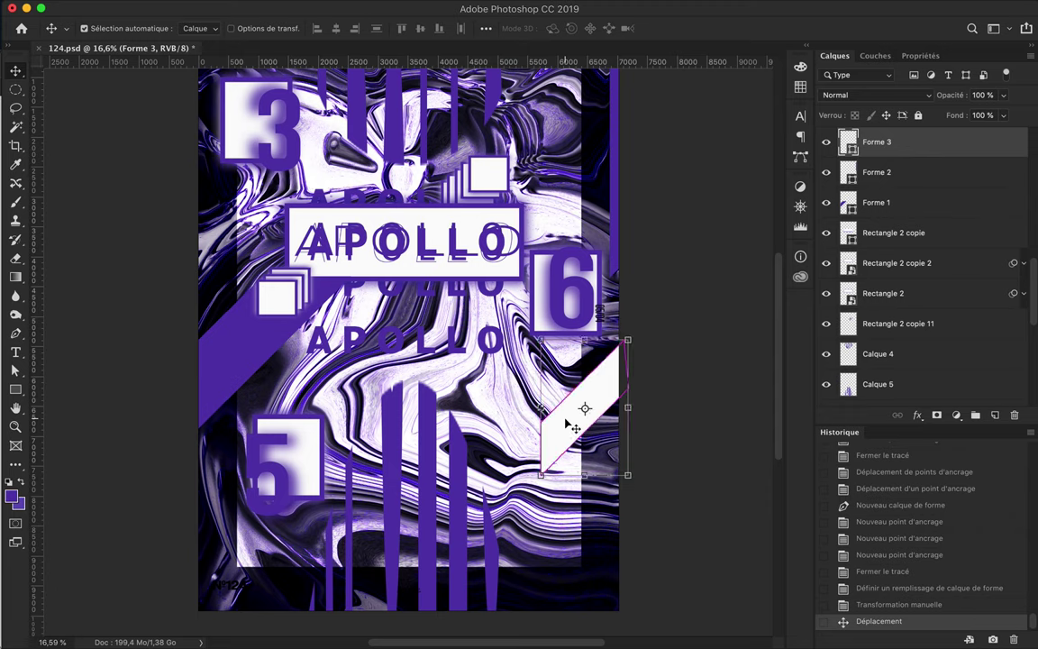
key("ctrl+t")
left_click_drag(594, 302, 613, 229)
key("Return")
scroll(448, 346, "down", 1)
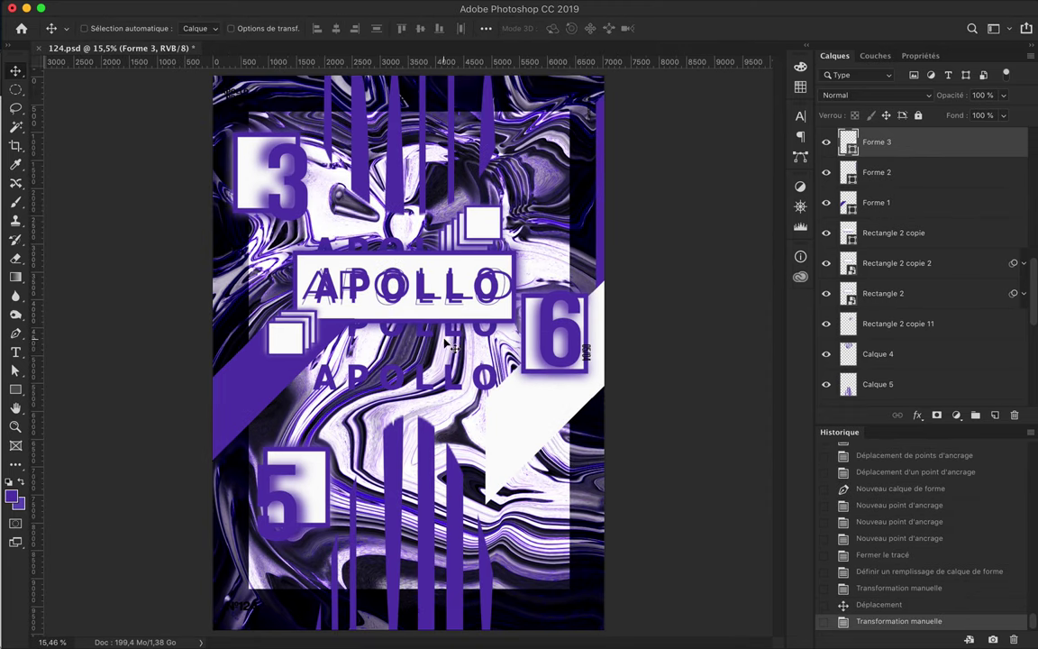
left_click_drag(15, 390, 72, 411)
left_click_drag(227, 85, 293, 134)
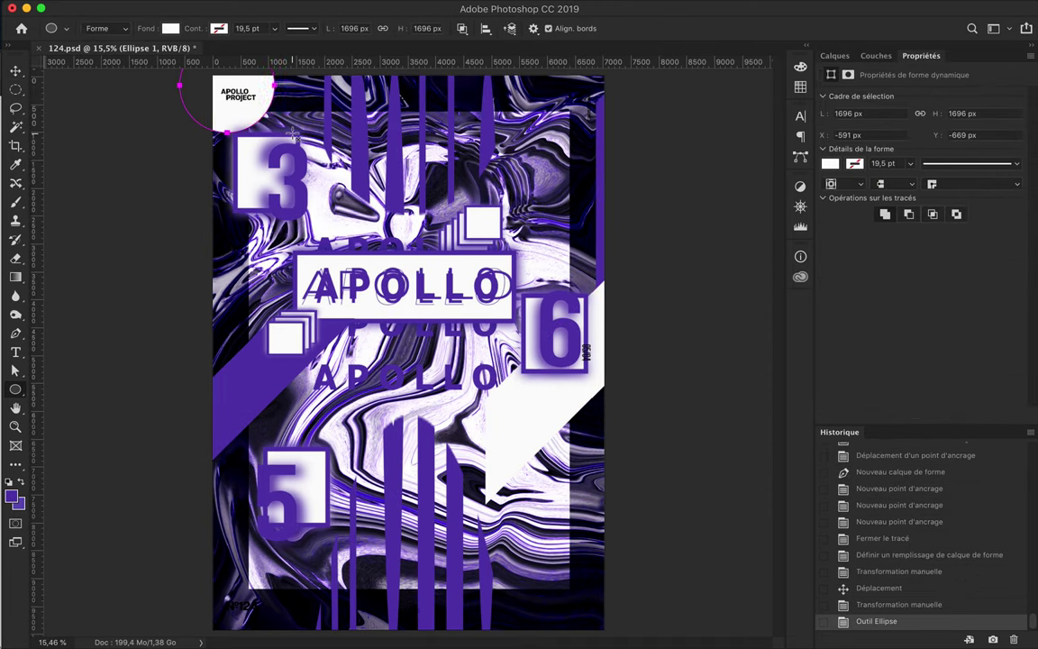
Place the circle copy below Ellipse 1 and apply a Gaussian blur to it
left_click(834, 56)
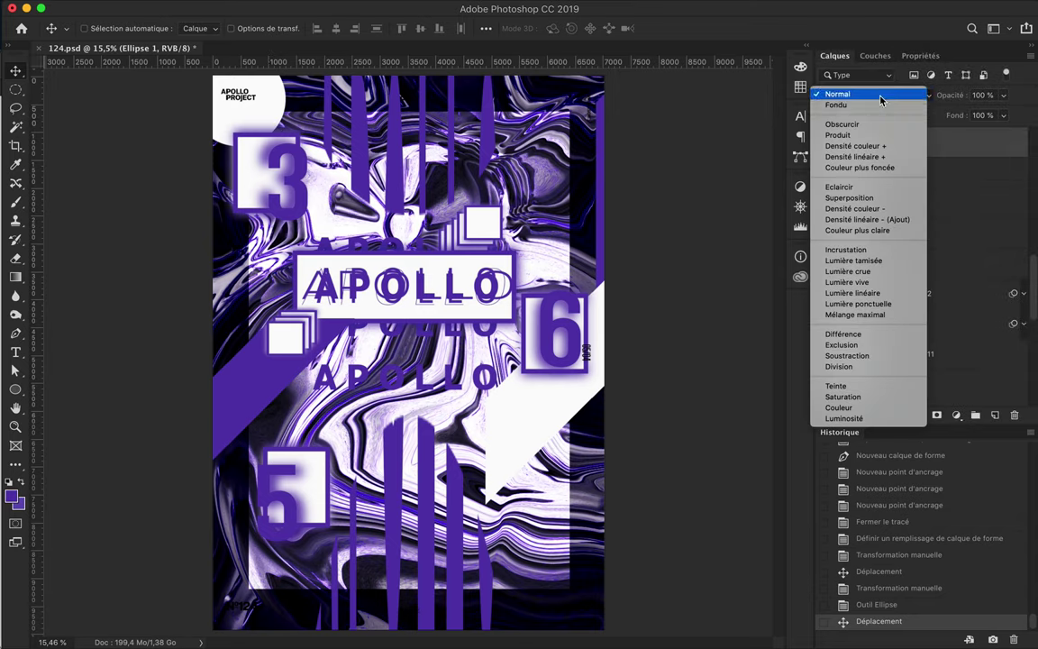
key("ctrl+bracketleft")
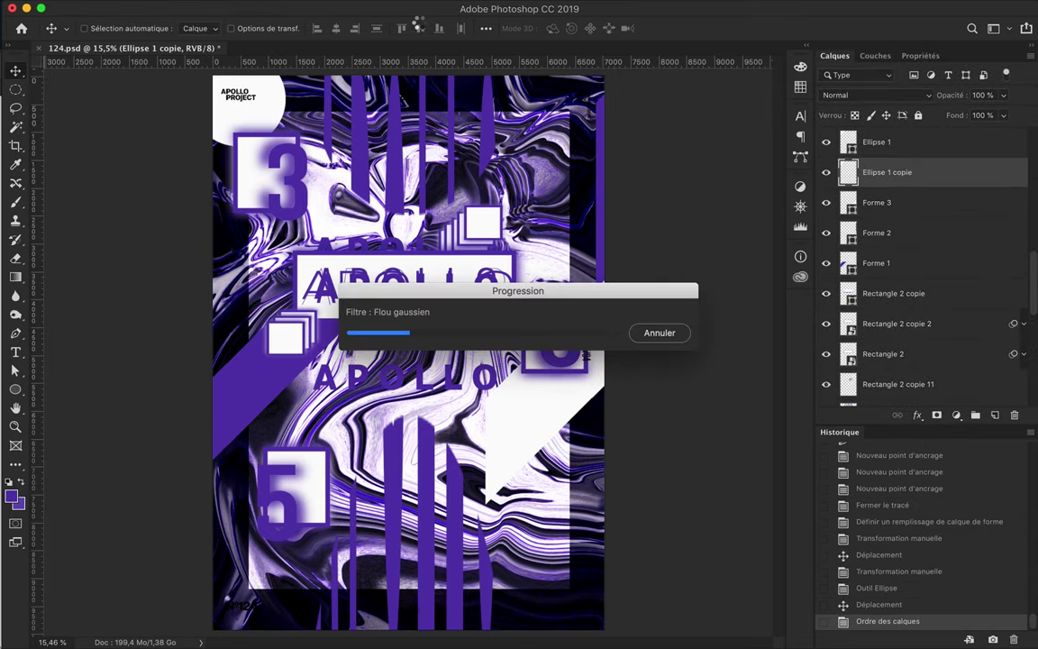
key("cmd+z")
left_click(473, 9)
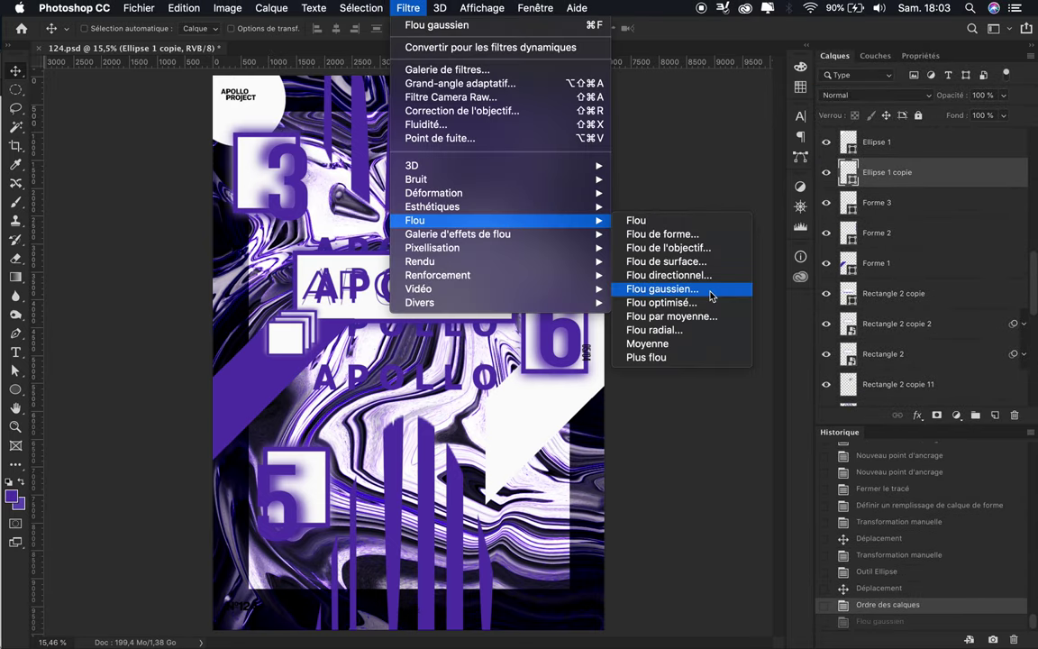
left_click(667, 289)
left_click(579, 222)
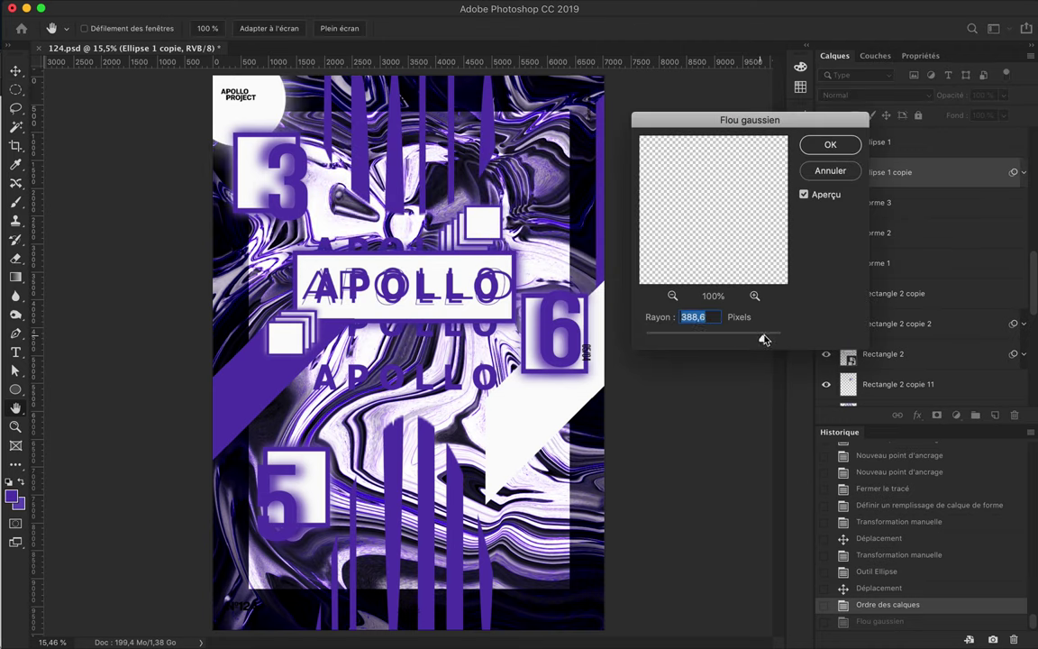
left_click(833, 145)
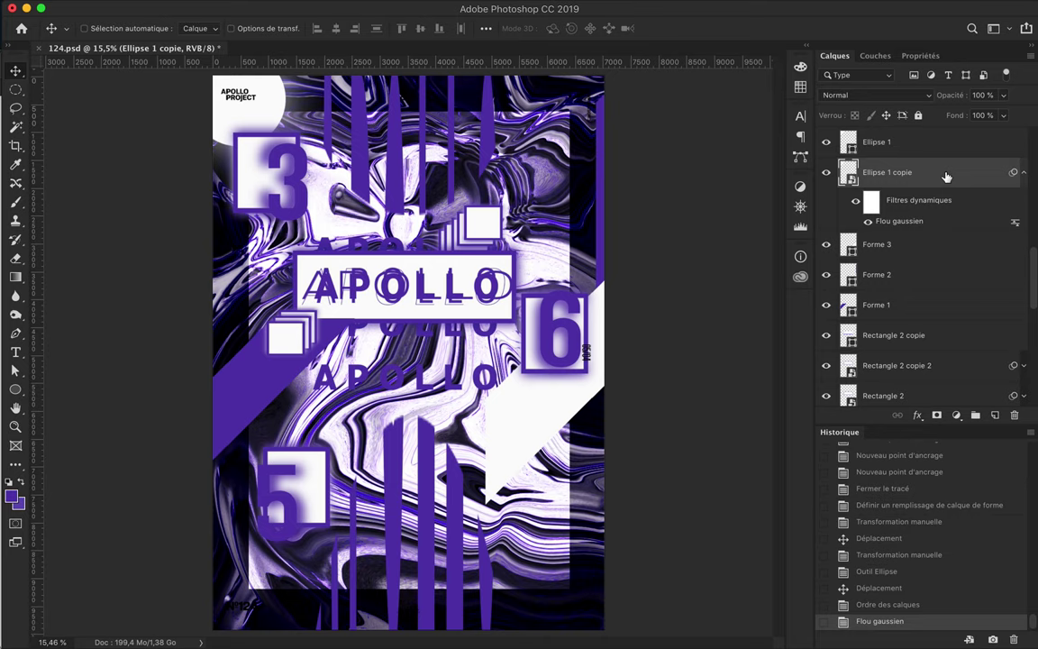
Rasterize the blurred circle copy, set it to Fondu, and move it up the stack
right_click(945, 174)
left_click(742, 266)
left_click(887, 97)
left_click(887, 106)
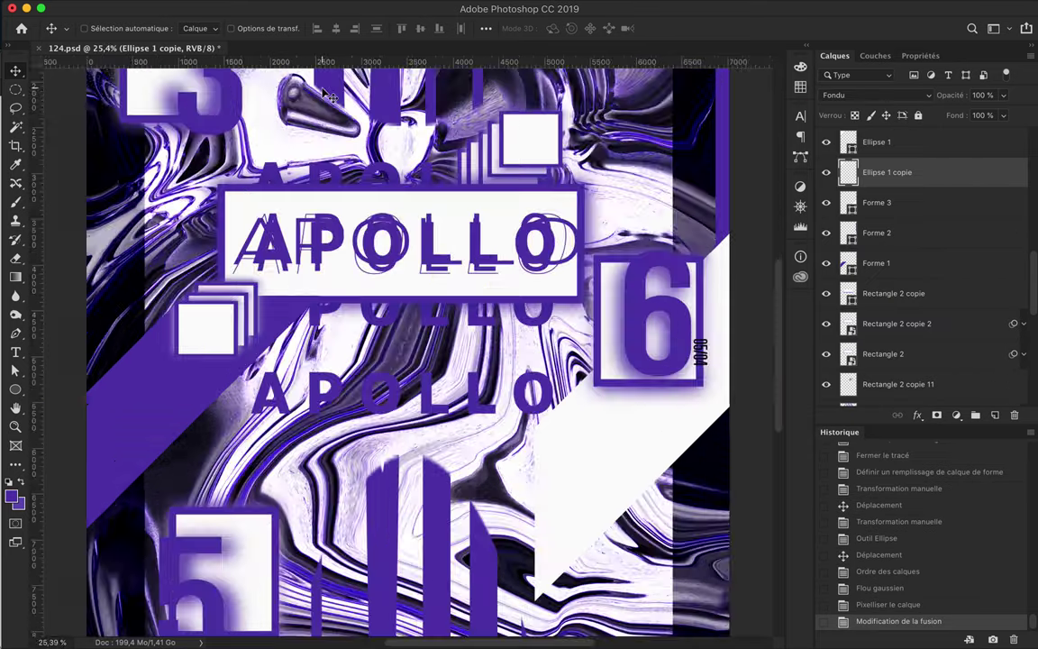
scroll(275, 84, "up", 5)
left_click_drag(897, 329, 892, 171)
Test rotated duplicates of the grainy circle copy
key("ctrl+t")
mouse_move(472, 417)
left_mouse_down()
mouse_move(435, 431)
mouse_move(441, 460)
left_mouse_up()
key("Return")
left_click(916, 203, "shift")
key("ctrl+t")
key("Return")
left_click(916, 203)
key("ctrl+t")
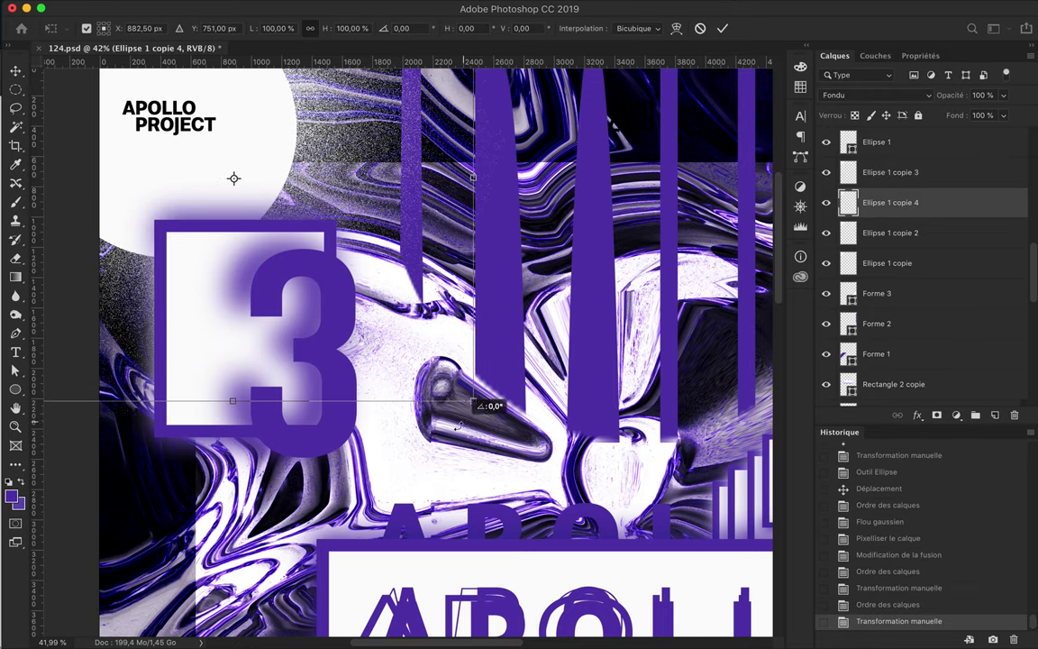
key("Return")
Delete the extra grainy copies and shift the halo up and left
scroll(432, 360, "down", 5)
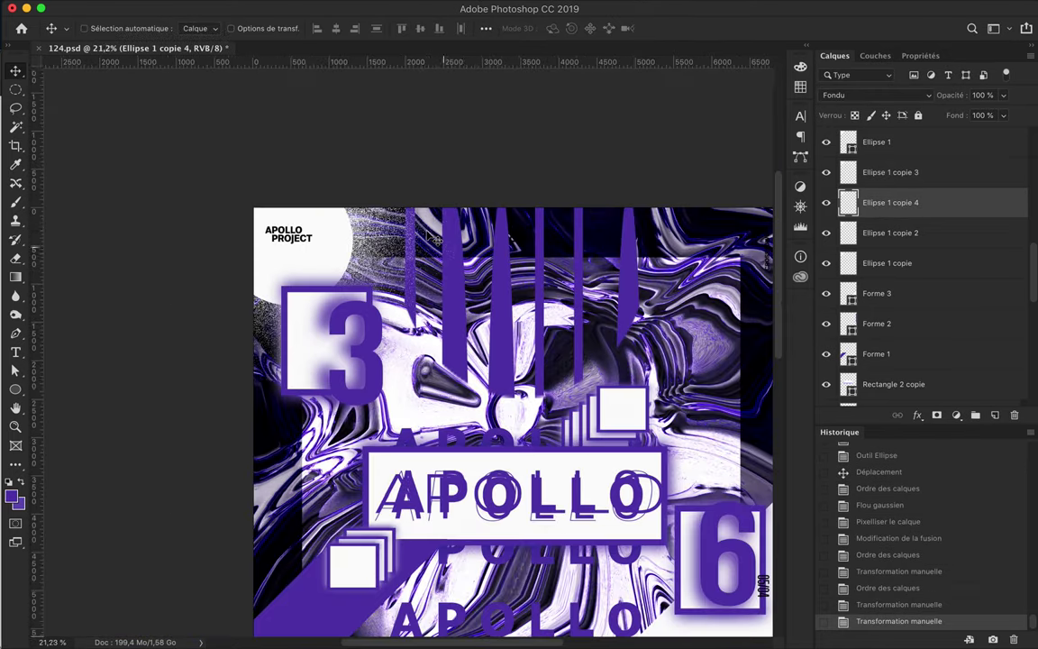
left_click(916, 180)
key("Delete")
key("Delete")
key("Delete")
key("Delete")
key("ctrl+z")
key("ctrl+t")
left_click_drag(313, 185, 286, 158)
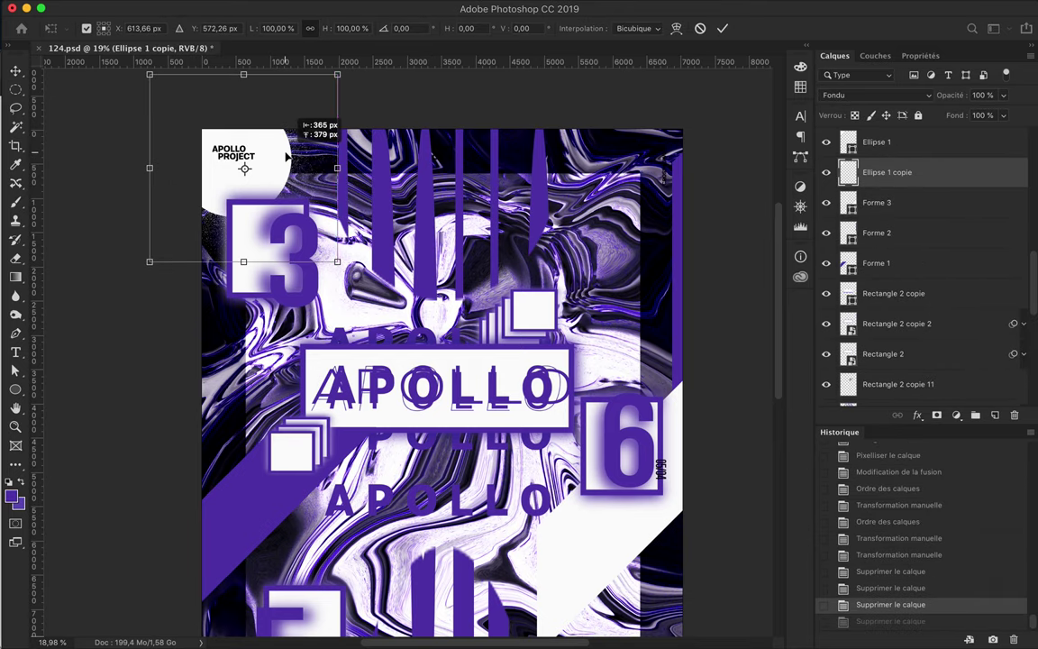
key("Return")
scroll(503, 214, "up", 2)
scroll(503, 215, "up", 2)
left_click(872, 56)
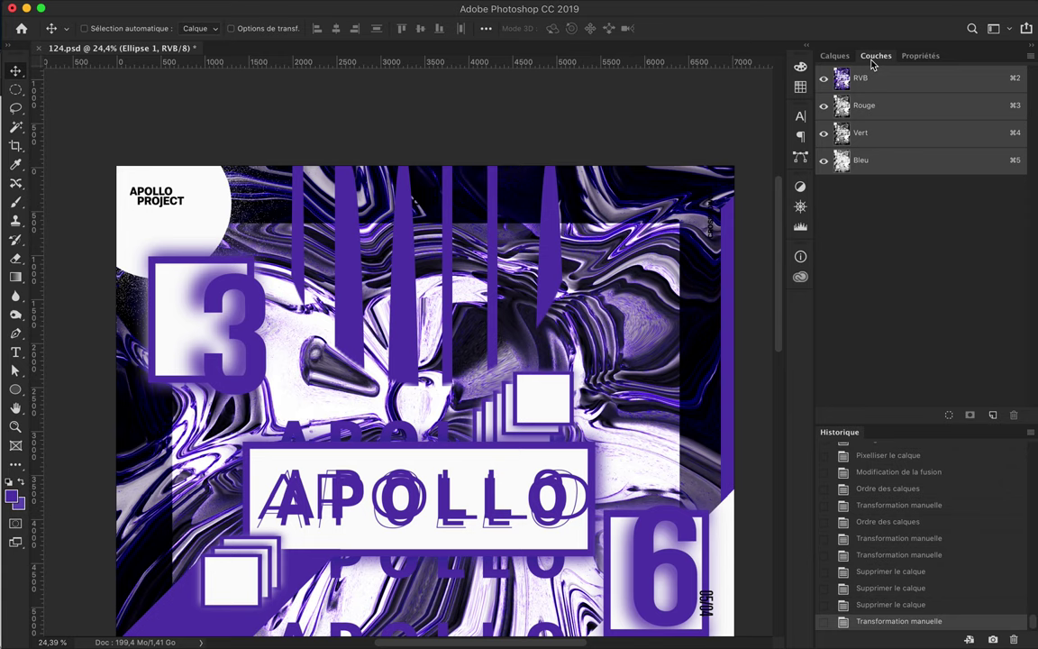
Set the white Ellipse 1 circle to Lumière vive
left_click(834, 56)
left_click(860, 94)
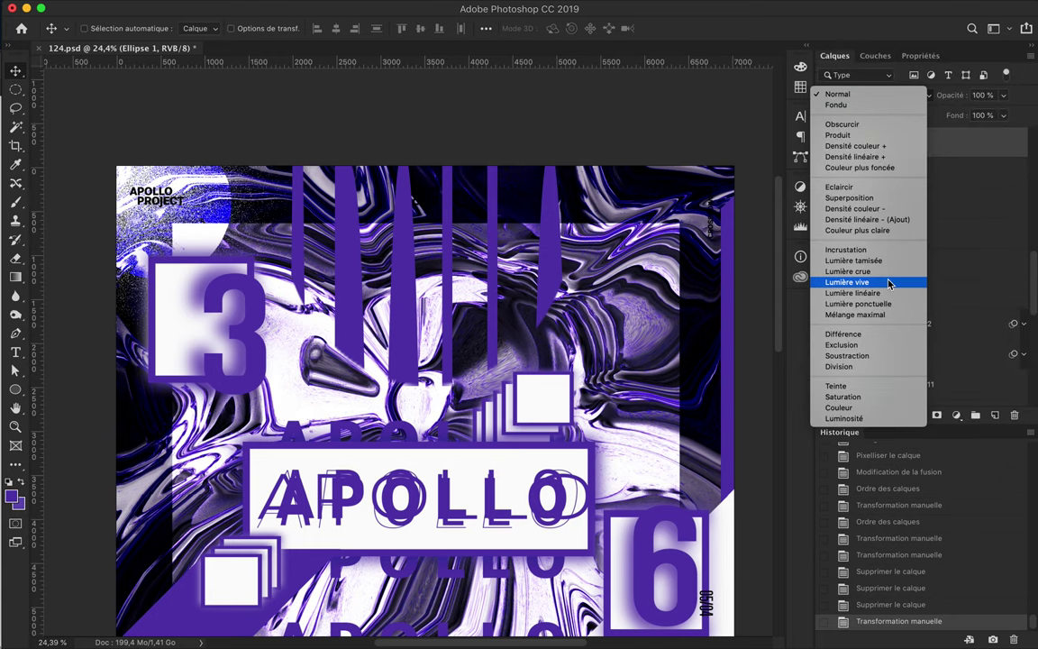
left_click(888, 283)
scroll(740, 343, "down", 2)
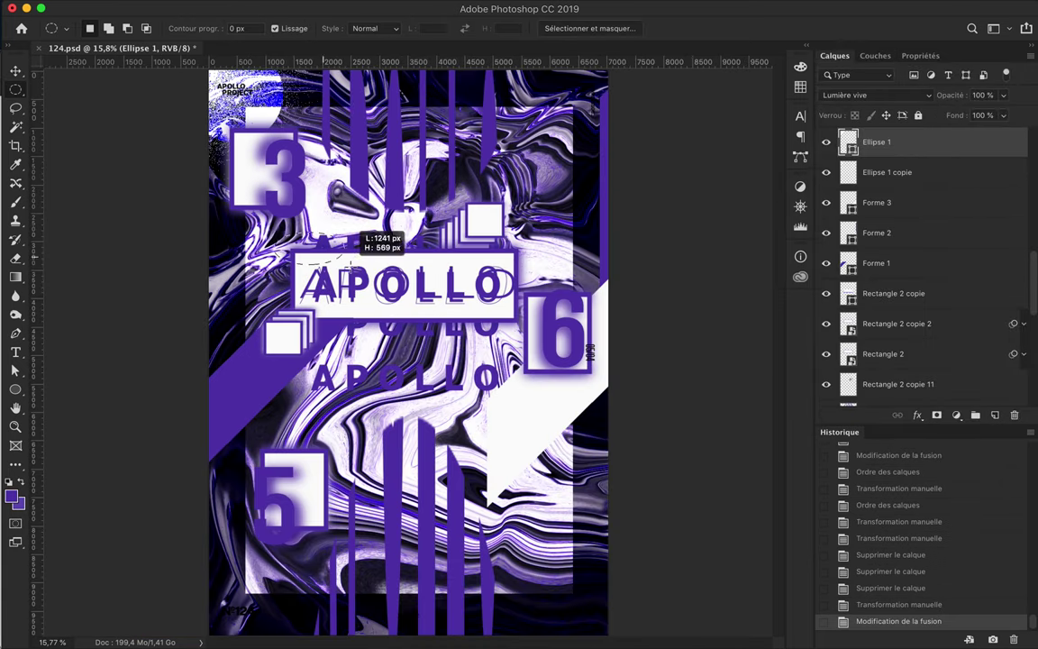
Draw Rectangle 4 with the Rectangle tool and set it to Lumière vive
key("u")
left_click_drag(432, 280, 433, 280)
key("v")
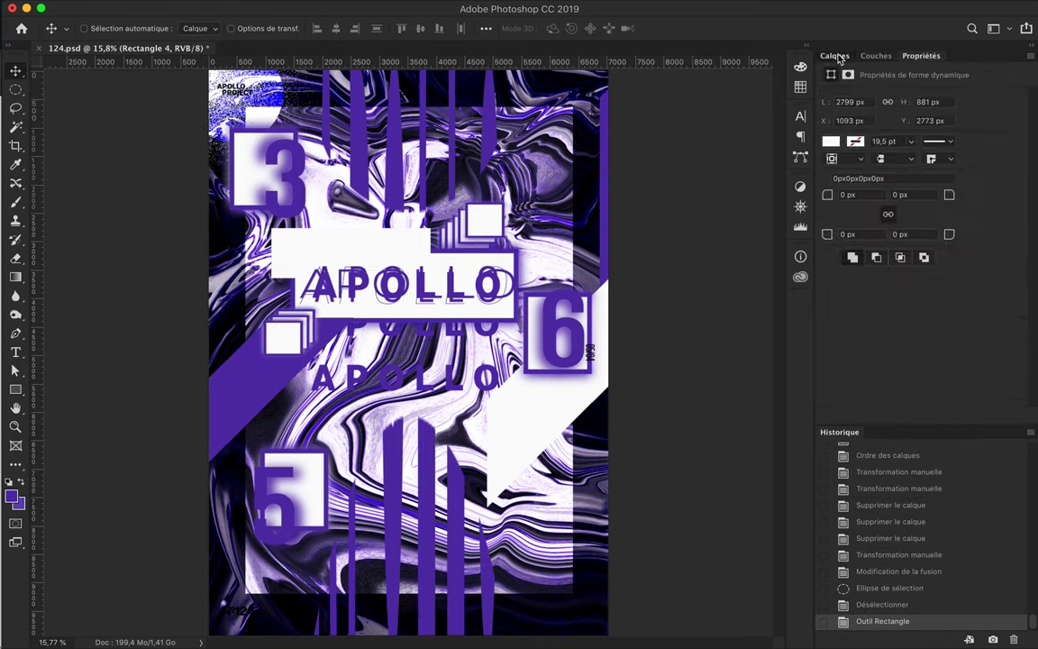
left_click(835, 56)
left_click(874, 95)
key("Escape")
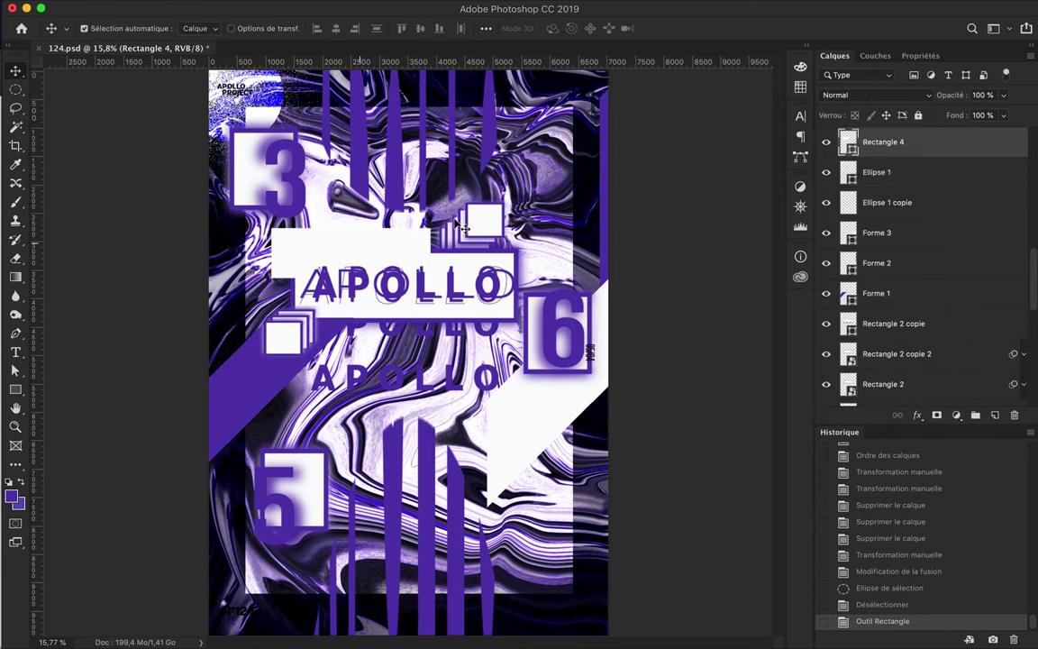
left_click(875, 95)
left_click(865, 258)
Move and resize the rectangle along the lower-right edge, deleting the extra copy
mouse_move(410, 252)
left_mouse_down()
mouse_move(595, 605)
mouse_move(632, 604)
left_mouse_up()
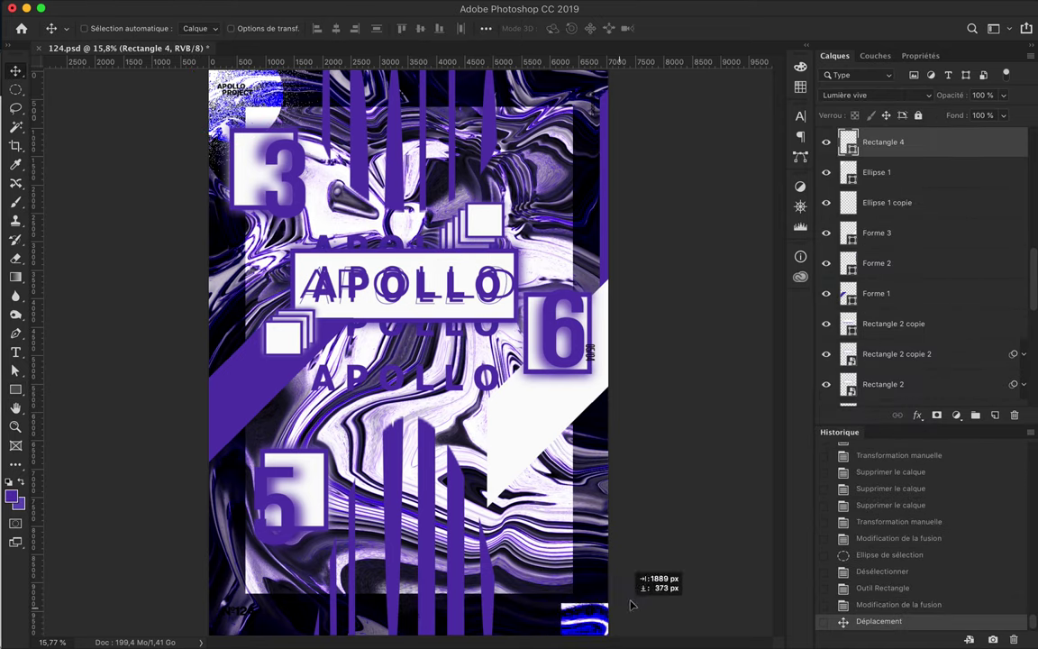
key("ctrl+t")
mouse_move(690, 475)
left_mouse_down()
mouse_move(633, 448)
mouse_move(644, 461)
mouse_move(614, 486)
left_mouse_up()
key("Return")
key("BackSpace")
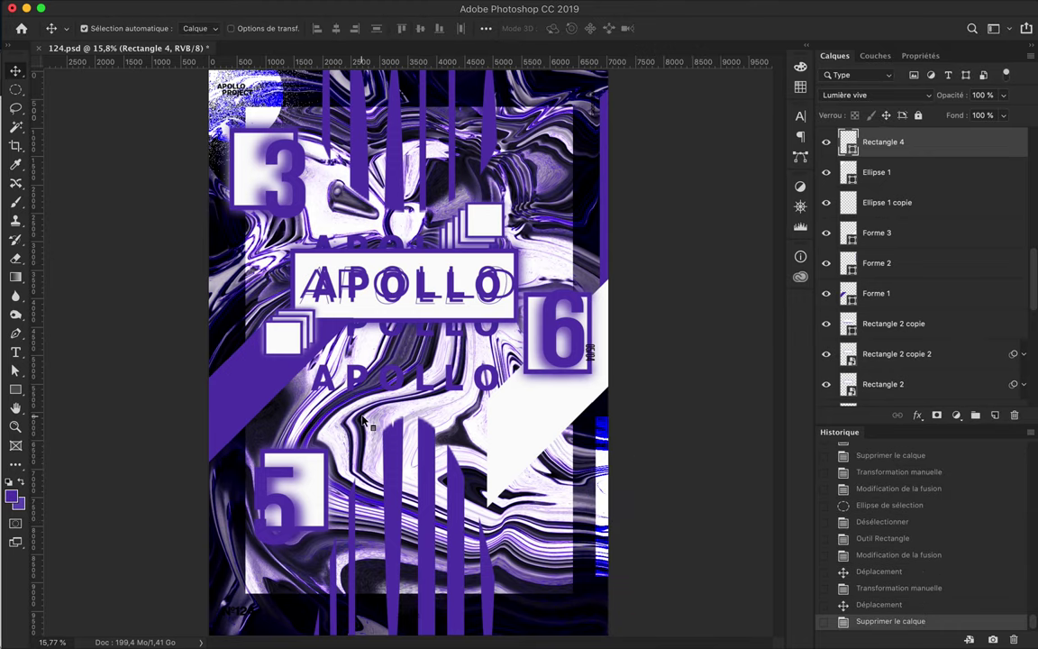
left_click(893, 253)
scroll(859, 335, "down", 2)
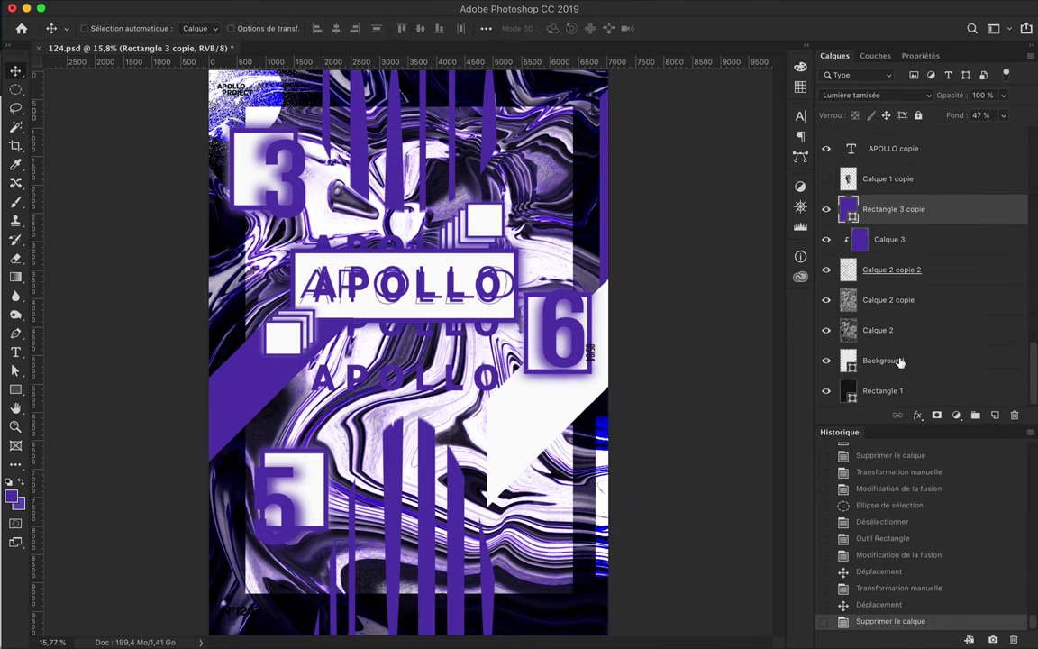
Try moving the Background layer above Rectangle 3 copie, then revert it
left_click_drag(900, 364, 901, 194)
left_click(874, 95)
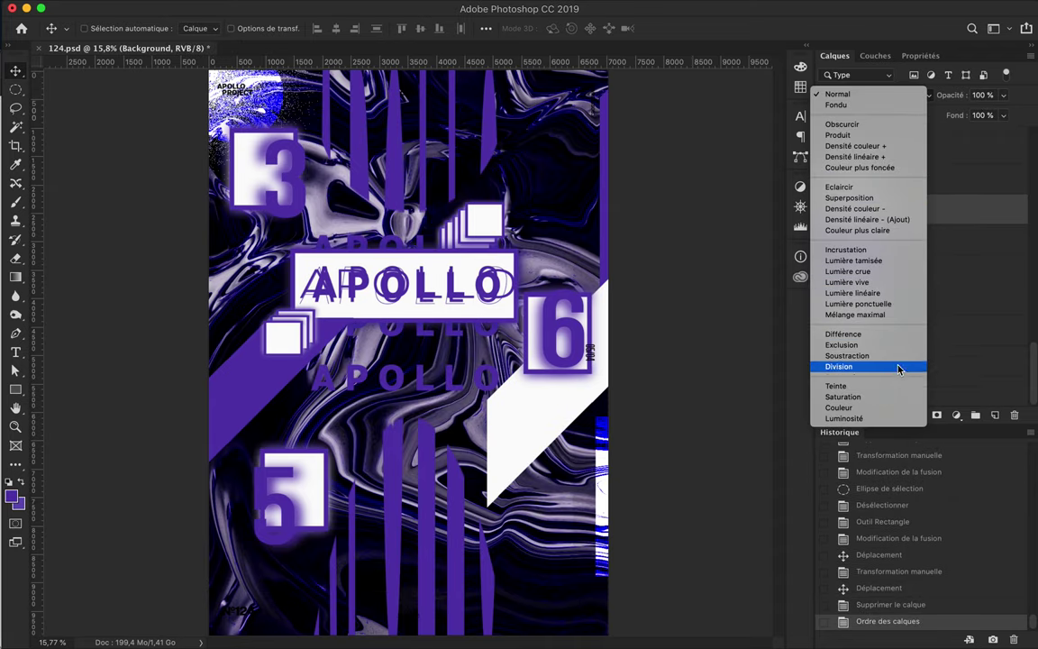
left_click(913, 557)
left_click(902, 587)
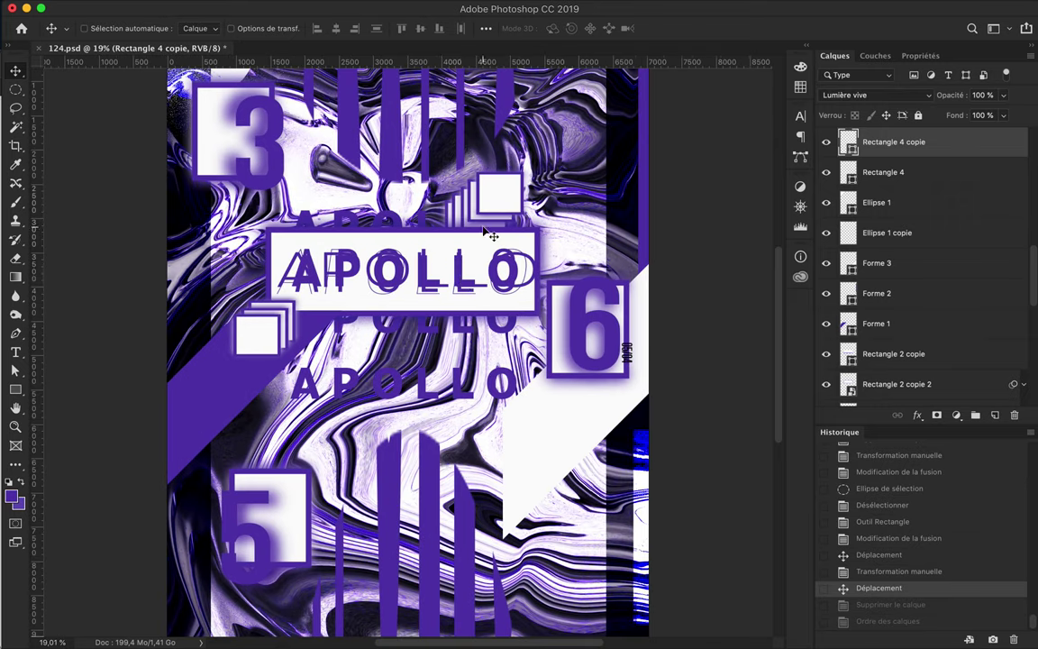
Set Rectangle 2 copie to Densité linéaire + and fit the poster on screen
left_click(874, 95)
left_click(856, 156)
key("super+0")
scroll(915, 224, "up", 5)
scroll(873, 272, "down", 5)
scroll(915, 394, "down", 5)
mouse_move(915, 394)
left_mouse_down()
mouse_move(881, 361)
mouse_move(887, 309)
left_mouse_up()
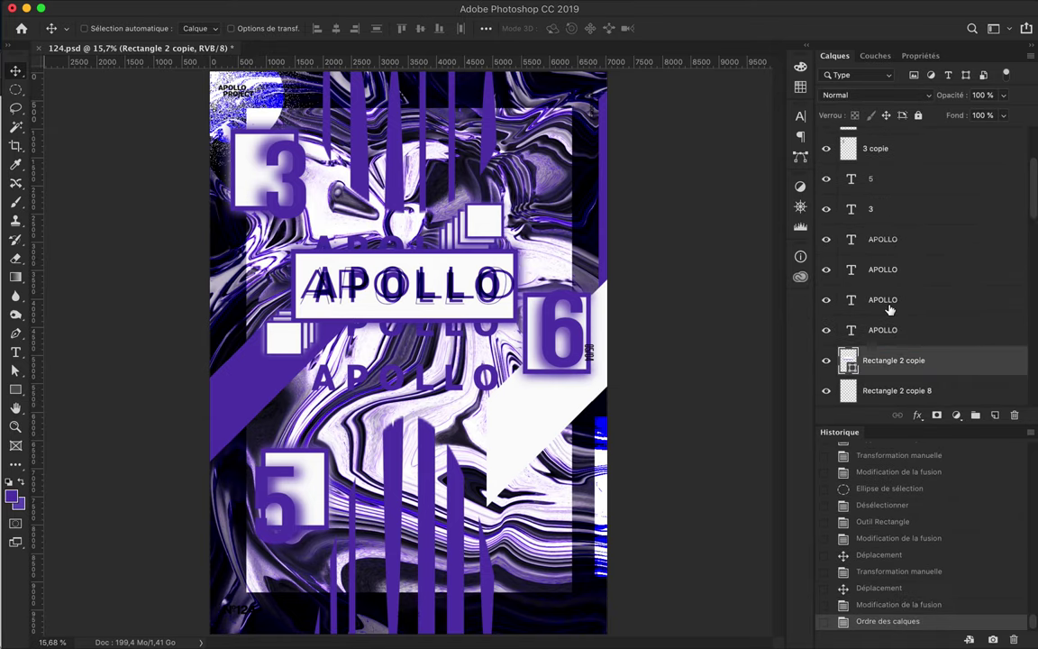
key("super+z")
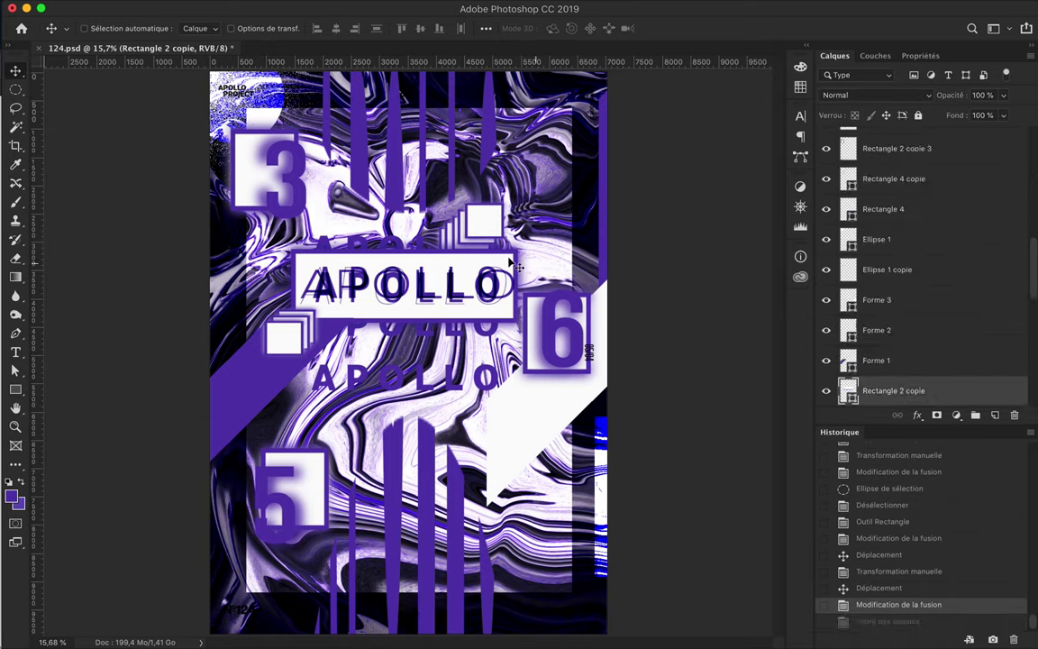
Compare Couleur plus foncée and Densité linéaire + on the title box, then reblend Rectangle 2 copie 4
left_click(874, 95)
left_click(910, 167)
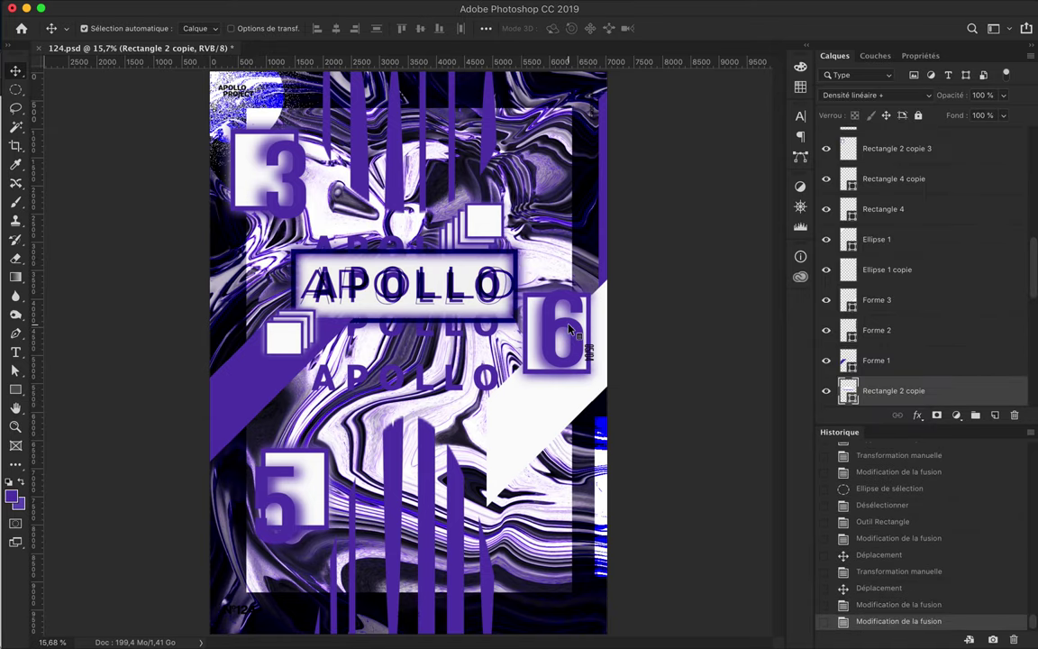
left_click(874, 95)
left_click(856, 145)
left_click(901, 390)
left_click(874, 95)
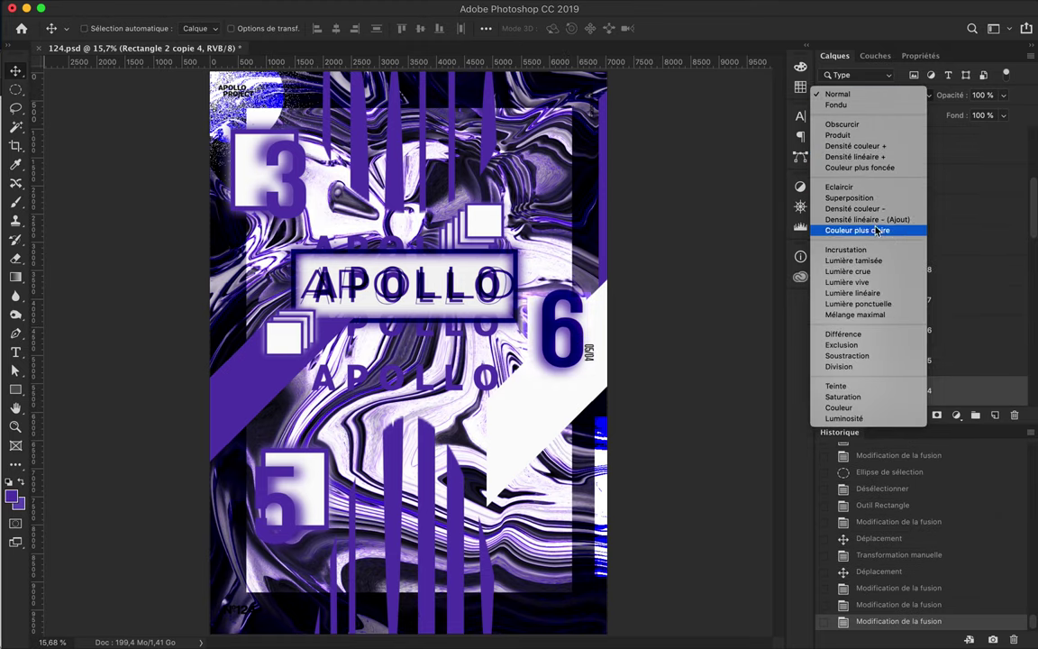
left_click(847, 135)
Set the 6 copie layer to Lumière crue and delete two unwanted rectangle copies
left_click(541, 347, "ctrl")
left_click(870, 95)
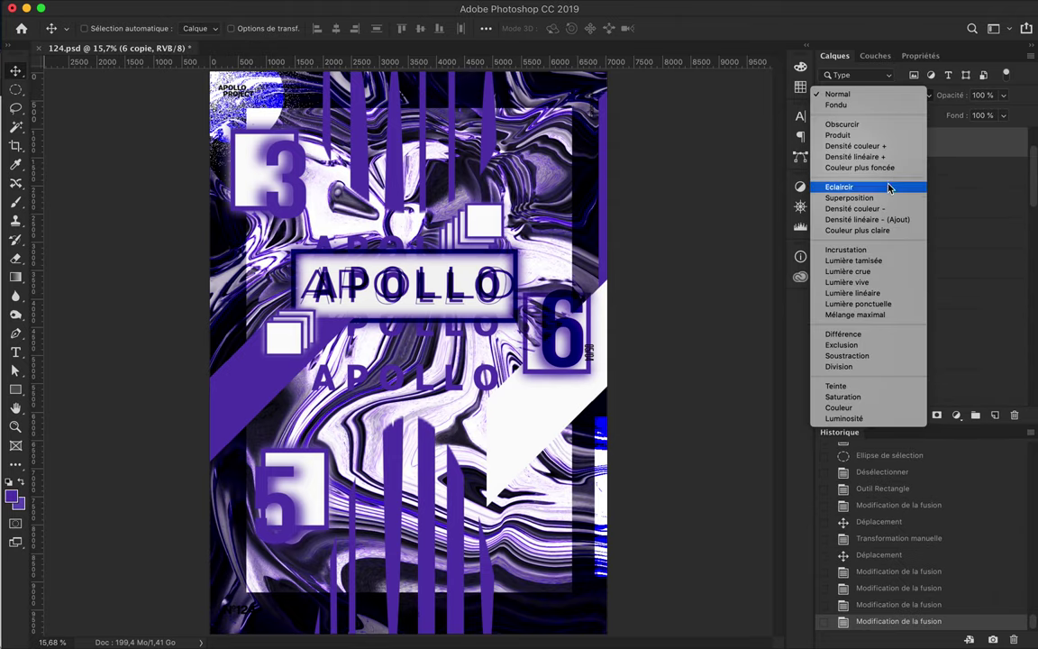
left_click(879, 271)
key("Delete")
key("Delete")
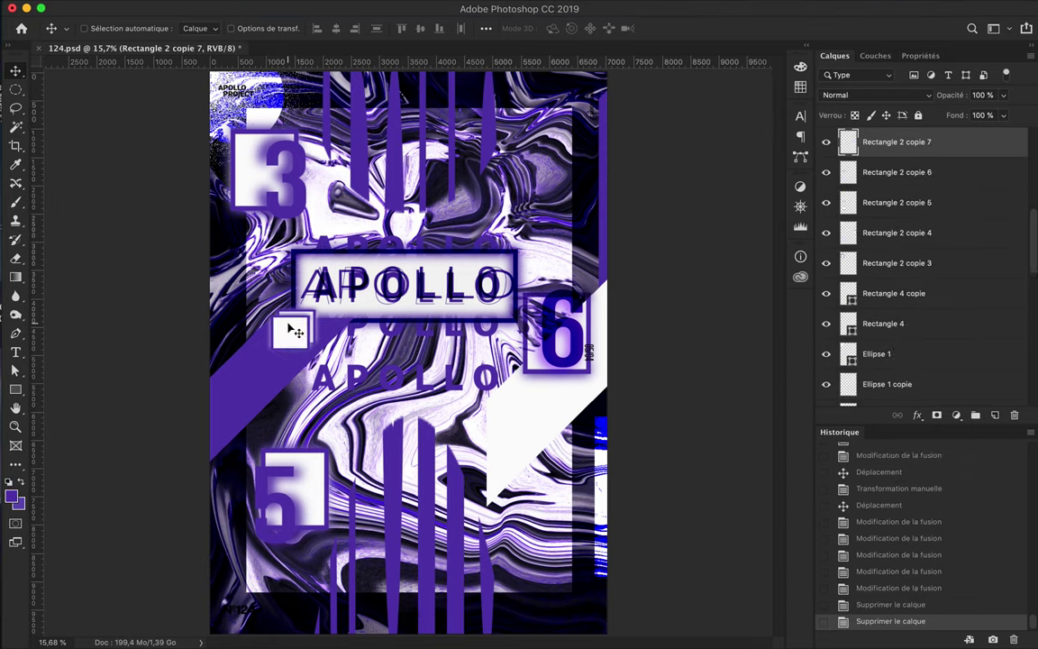
key("Delete")
key("Delete")
key("Delete")
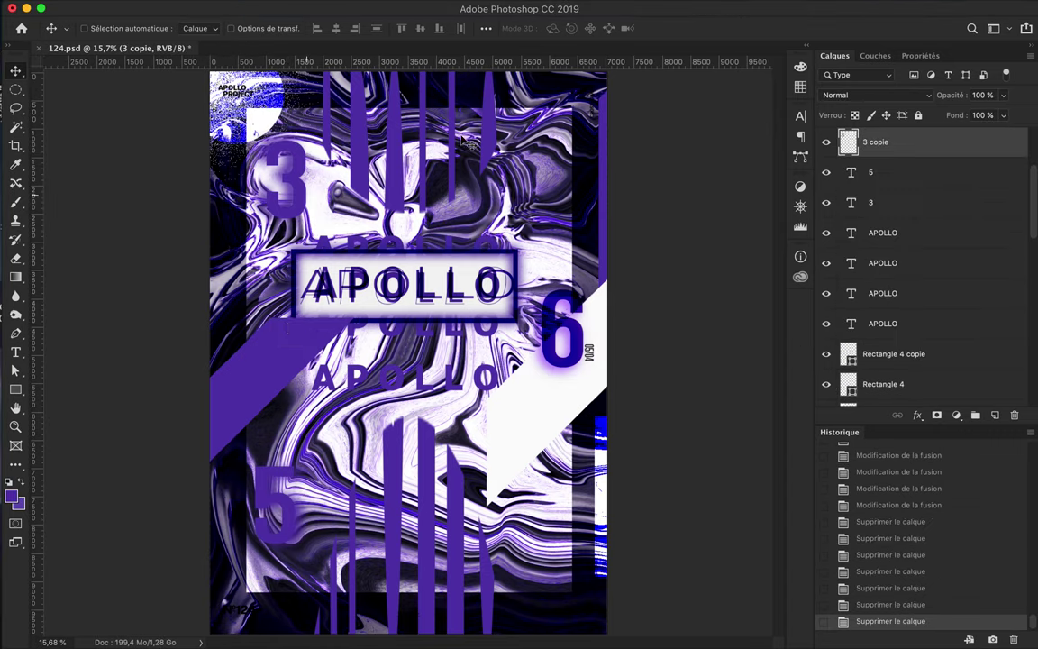
Blend the number layers in Lumière crue, Lumière linéaire, Densité linéaire (Ajout) and Densité linéaire +
left_click(875, 95)
left_click(890, 272)
left_click(906, 172)
left_click(912, 97)
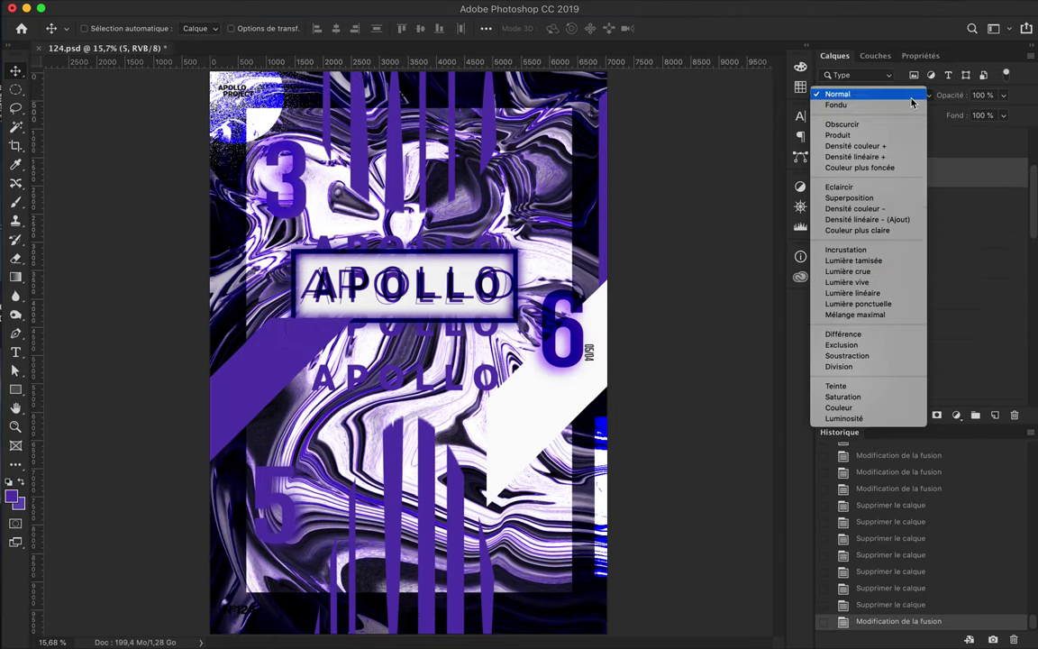
left_click(897, 293)
left_click(915, 204)
left_click(911, 94)
left_click(878, 219)
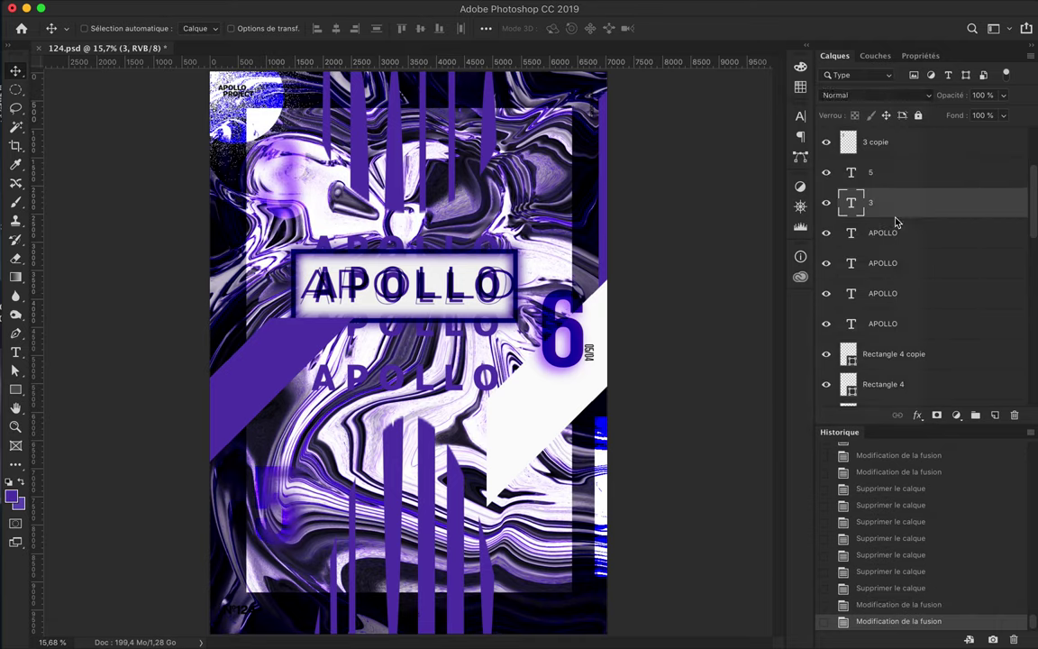
left_click(910, 94)
left_click(908, 33)
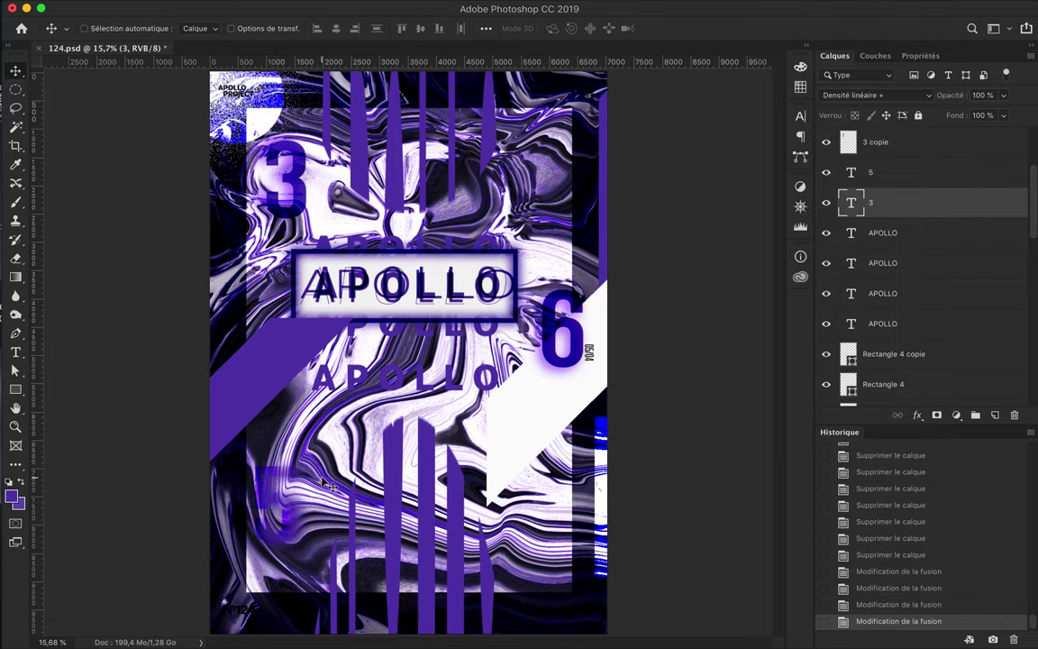
Give the APOLLO copie 3 layer a new blend mode
scroll(902, 271, "down", 5)
left_click(892, 390)
left_click(910, 95)
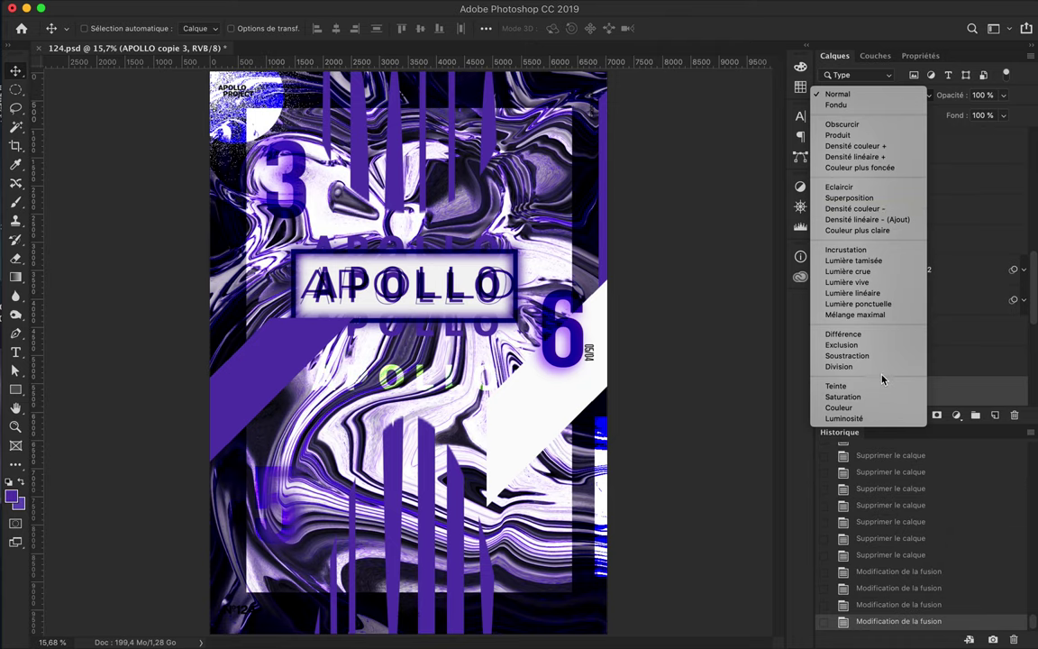
left_click(865, 371)
Delete the Rectangle 2 copie and Rectangle 2 copie 2 layers
left_click(902, 206)
left_click(901, 236)
key("Delete")
left_click(910, 95)
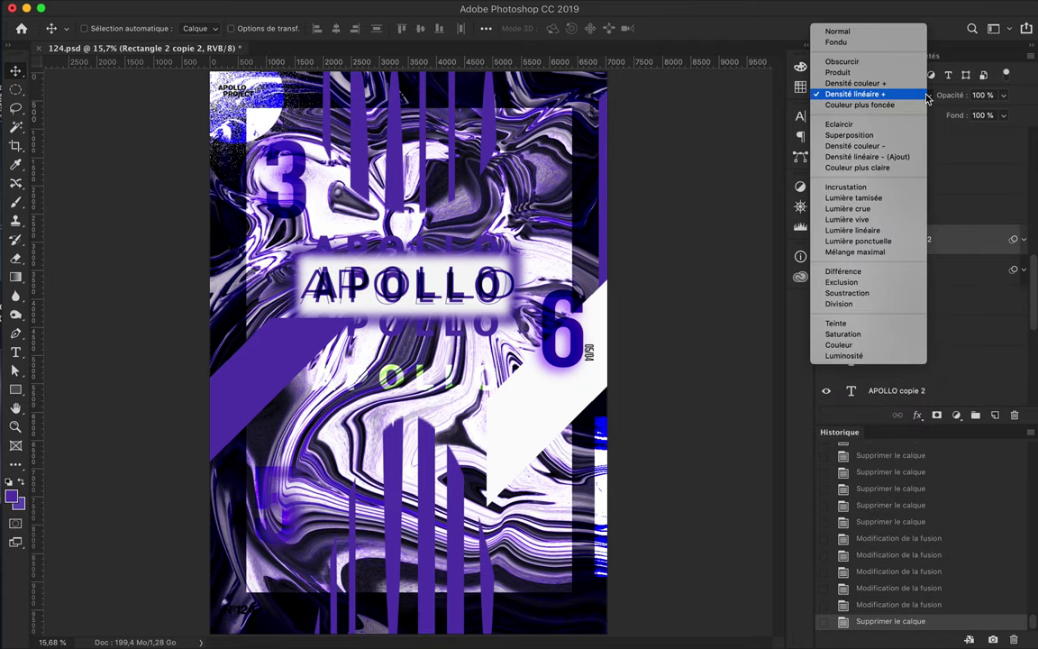
key("Escape")
key("Delete")
Set Calque 4 to Densité couleur + and Forme 1 to Produit
left_click(910, 94)
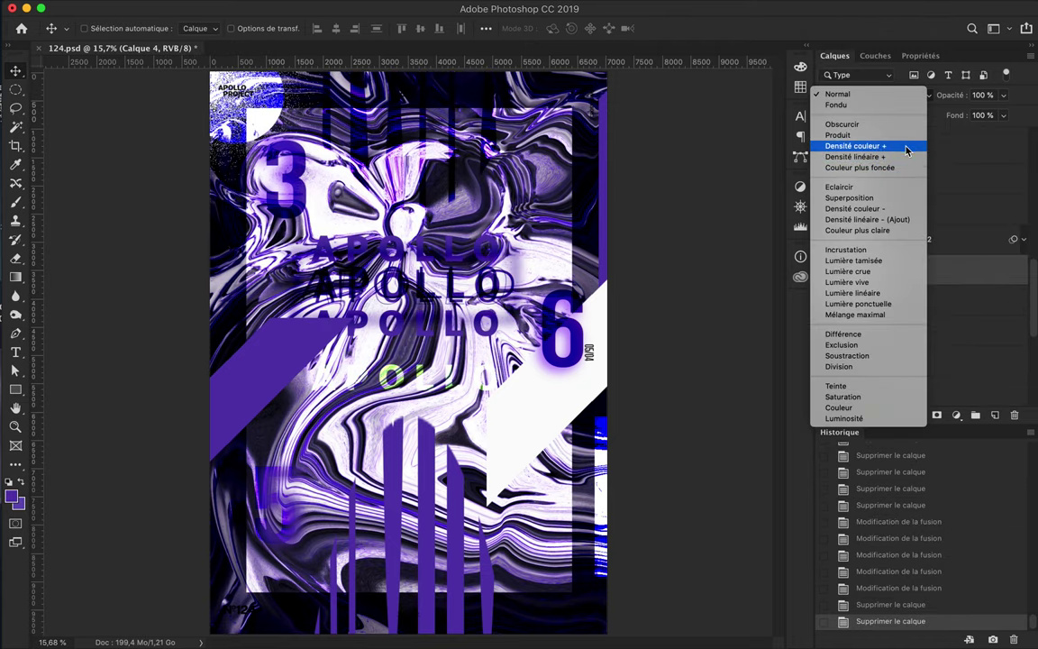
left_click(907, 146)
left_click(910, 95)
left_click(861, 197)
left_click(901, 206)
left_click(911, 95)
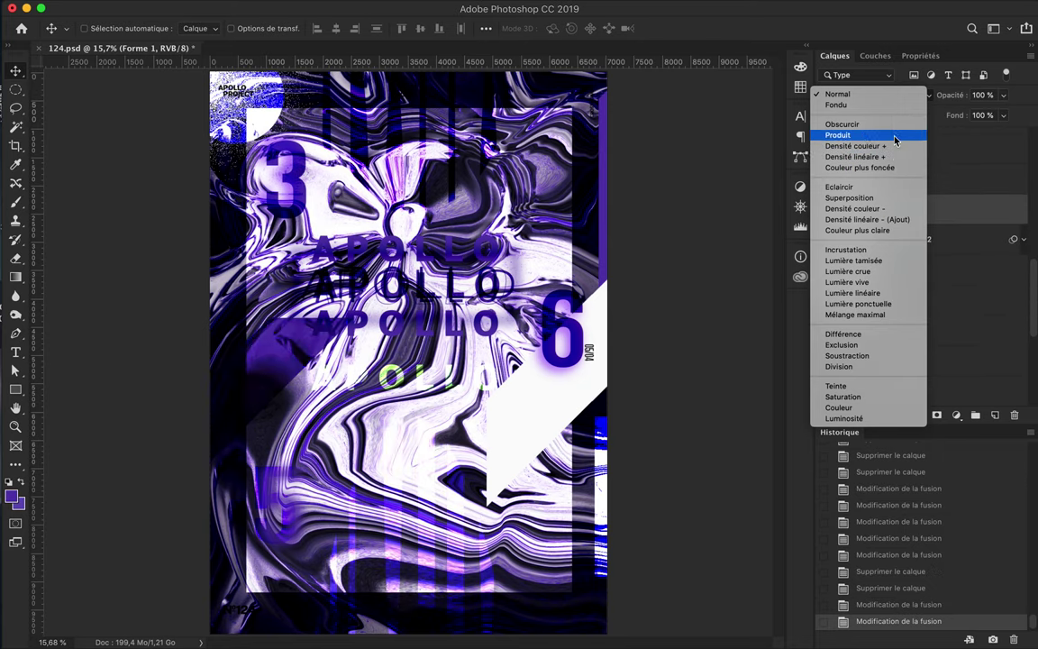
left_click(895, 136)
Reblend Forme 3 and set Calque 5 to Densité couleur -
left_click(915, 149)
left_click(910, 95)
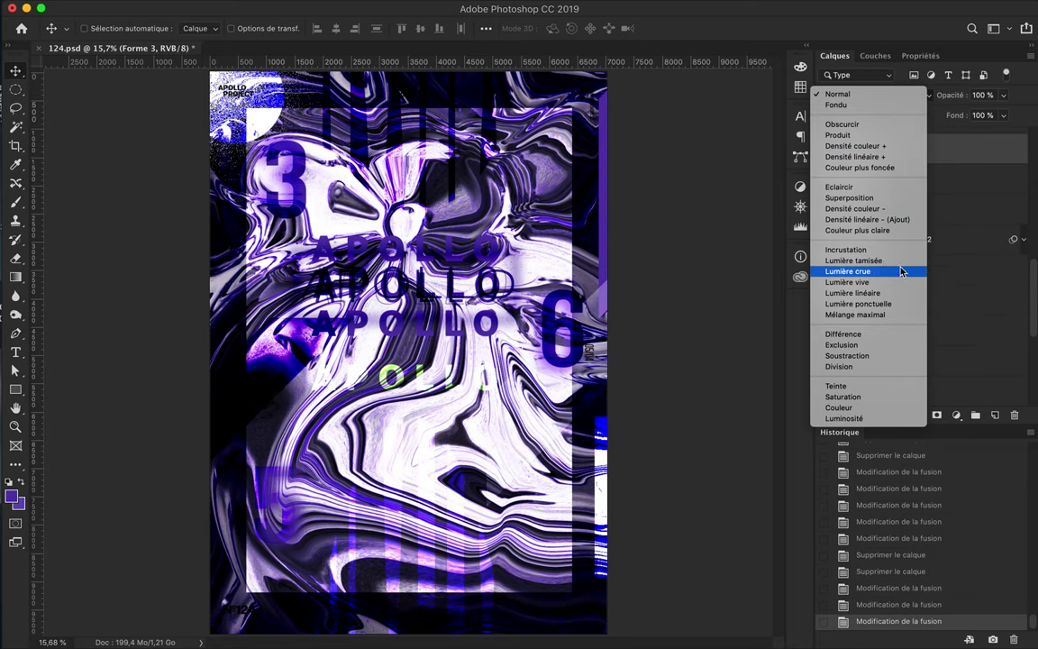
left_click(895, 346)
left_click(910, 95)
left_click(855, 208)
left_click(435, 507, "super")
Duplicate the Calque 5 and Calque 4 fragments, blending Calque 4 copie 2 in Lumière vive below Calque 4
left_click_drag(435, 507, 429, 512)
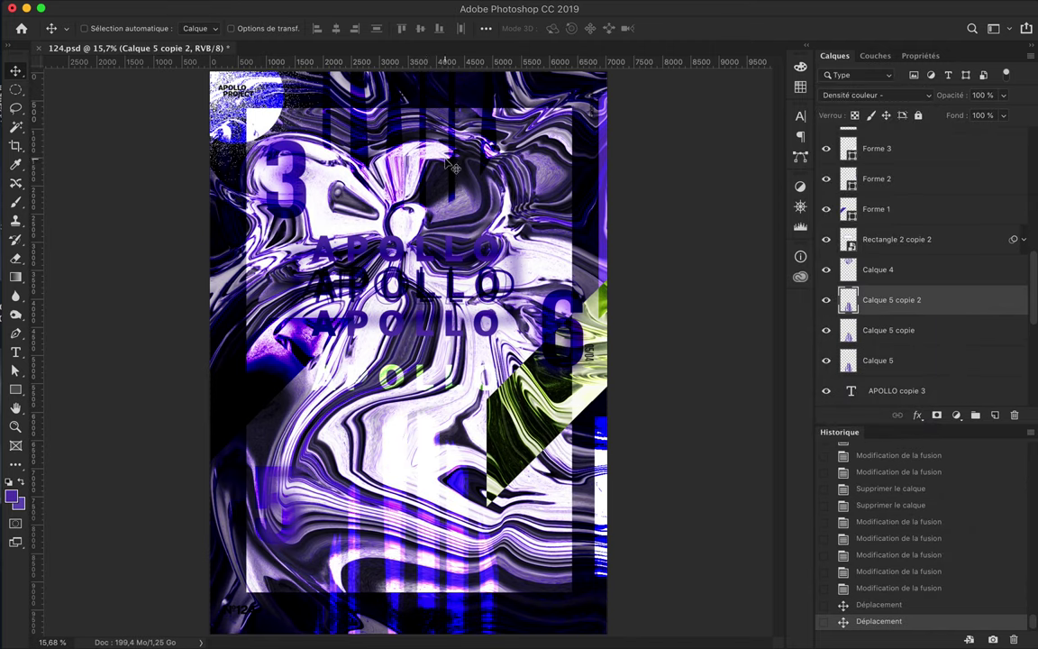
left_click(410, 150, "super")
left_click_drag(410, 151, 454, 137)
left_click(874, 95)
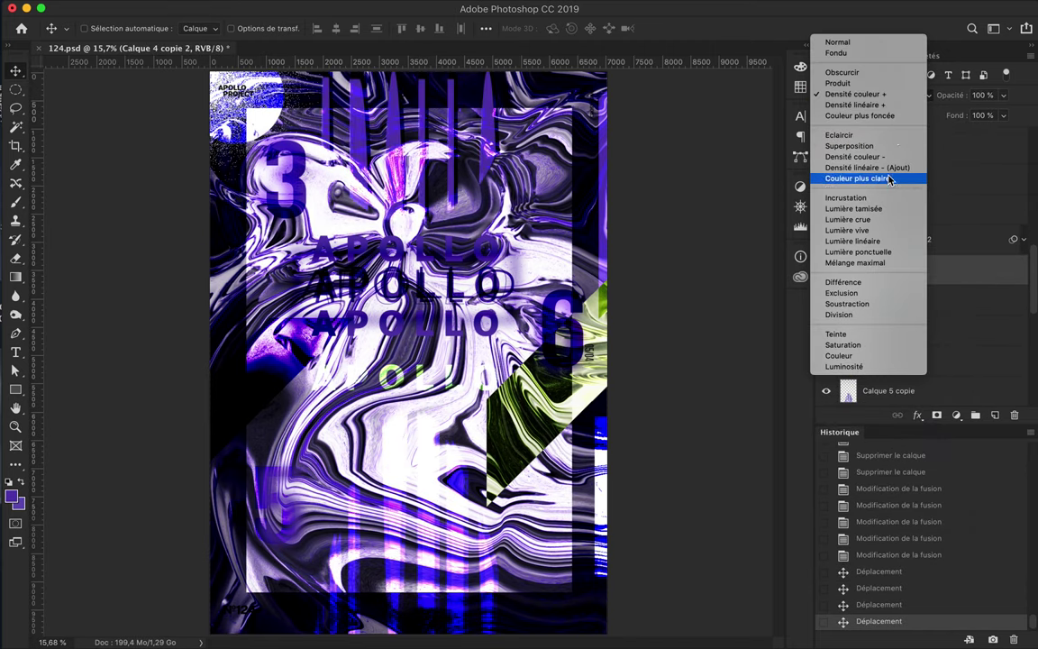
left_click(879, 230)
mouse_move(888, 270)
left_mouse_down()
mouse_move(929, 311)
mouse_move(928, 335)
left_mouse_up()
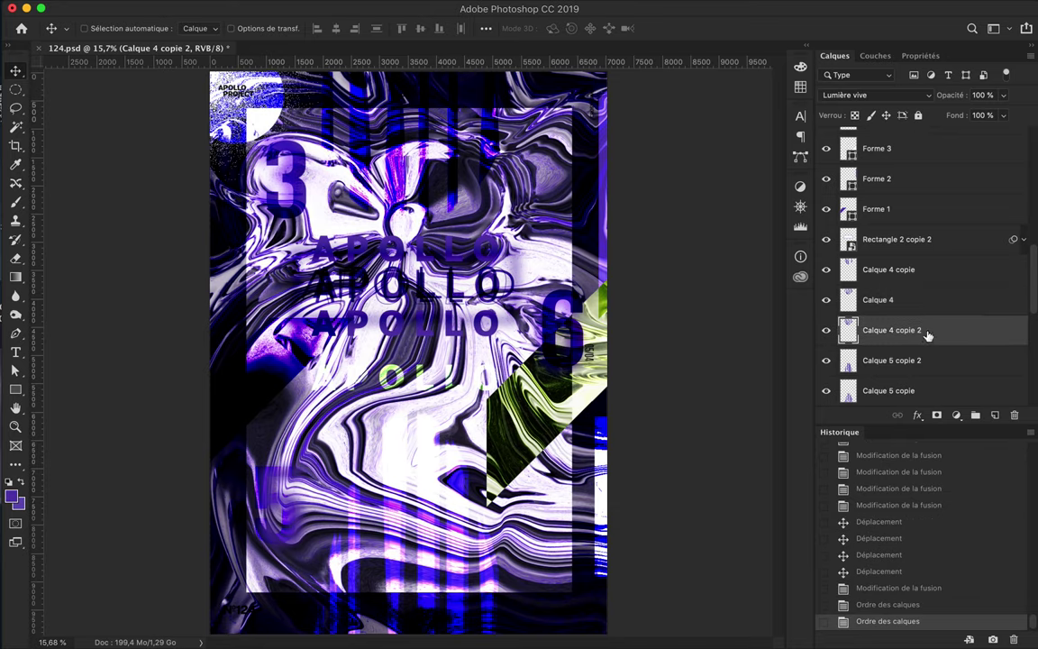
Reblend the APOLLO copies, with APOLLO copie 2 in Exclusion, and set Forme 2 to Division
left_click(487, 244)
left_click(874, 94)
left_click(854, 314)
left_click(893, 361)
left_click(875, 95)
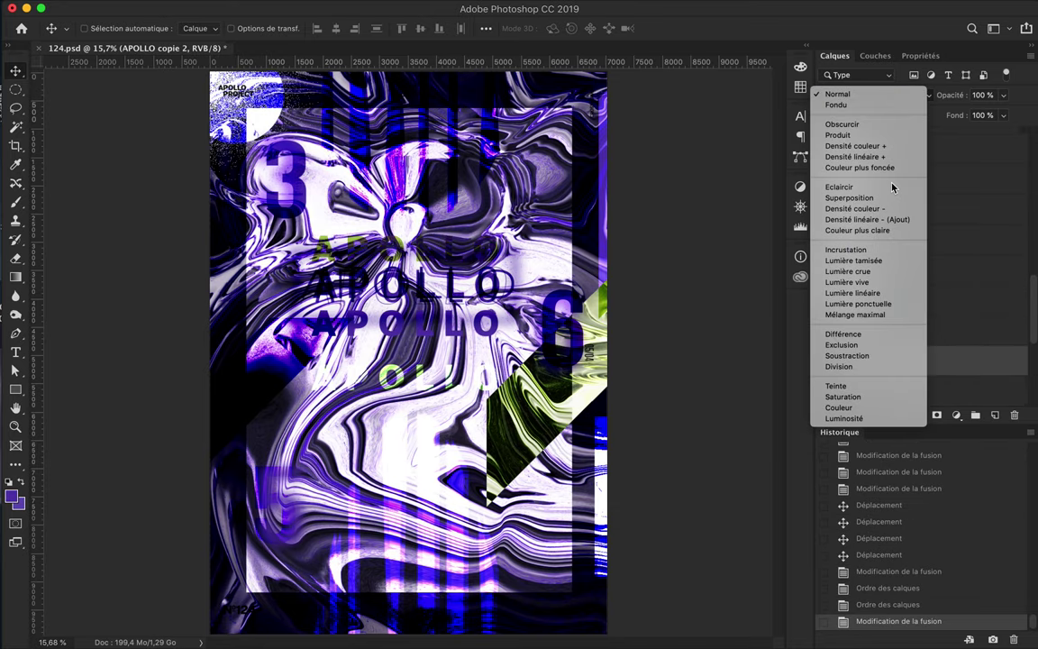
left_click(881, 331)
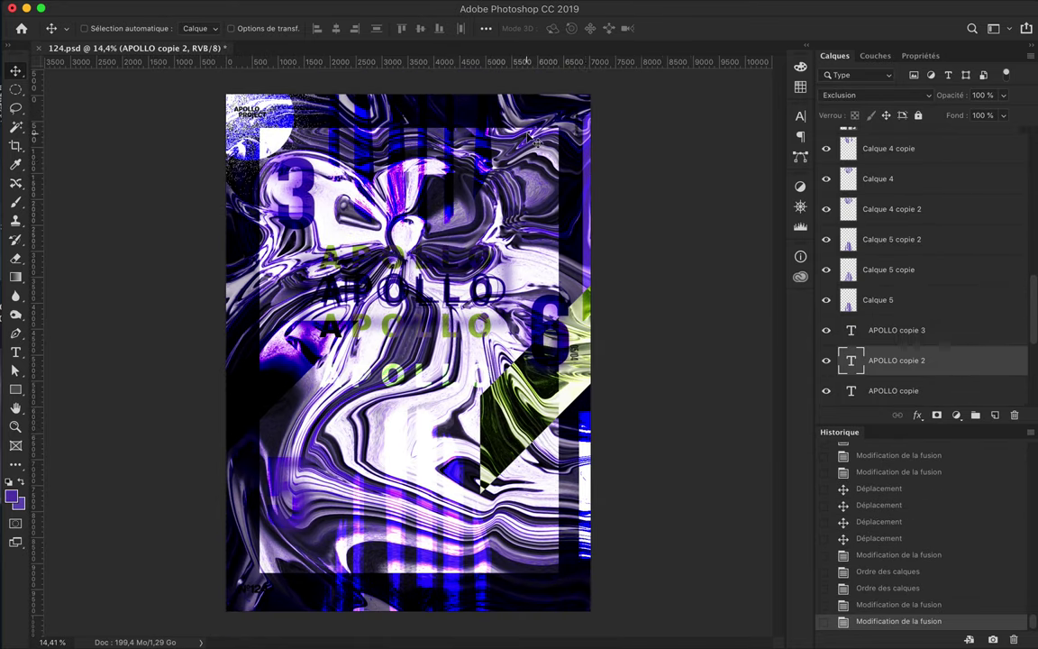
left_click(892, 141)
left_click(874, 94)
left_click(872, 242)
Enlarge and reposition the APOLLO text layers, restack them and give them a new blend
left_click(394, 252)
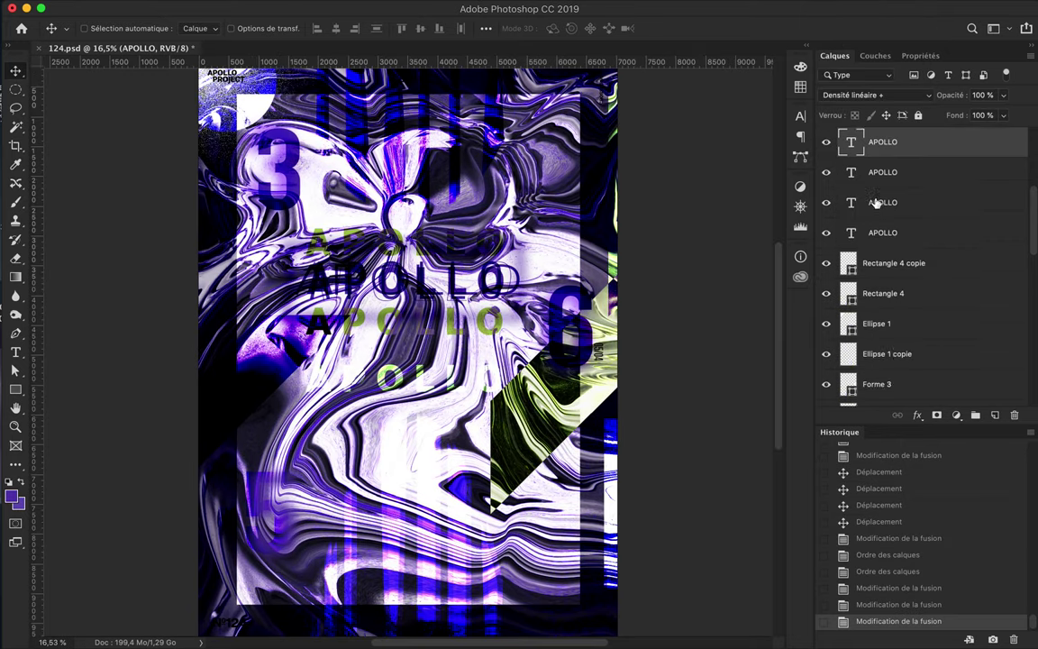
key("ctrl+t")
mouse_move(407, 297)
left_mouse_down()
mouse_move(407, 320)
mouse_move(358, 209)
left_mouse_up()
mouse_move(407, 369)
left_mouse_down()
mouse_move(343, 243)
mouse_move(349, 257)
left_mouse_up()
key("Return")
left_click_drag(878, 241, 890, 201)
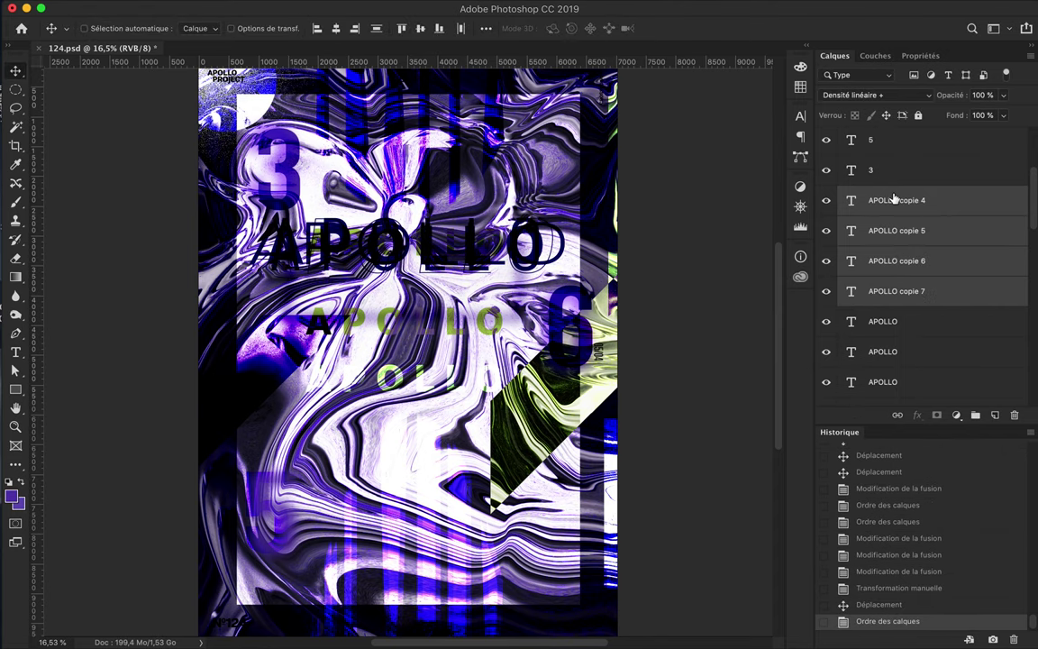
left_click(875, 95)
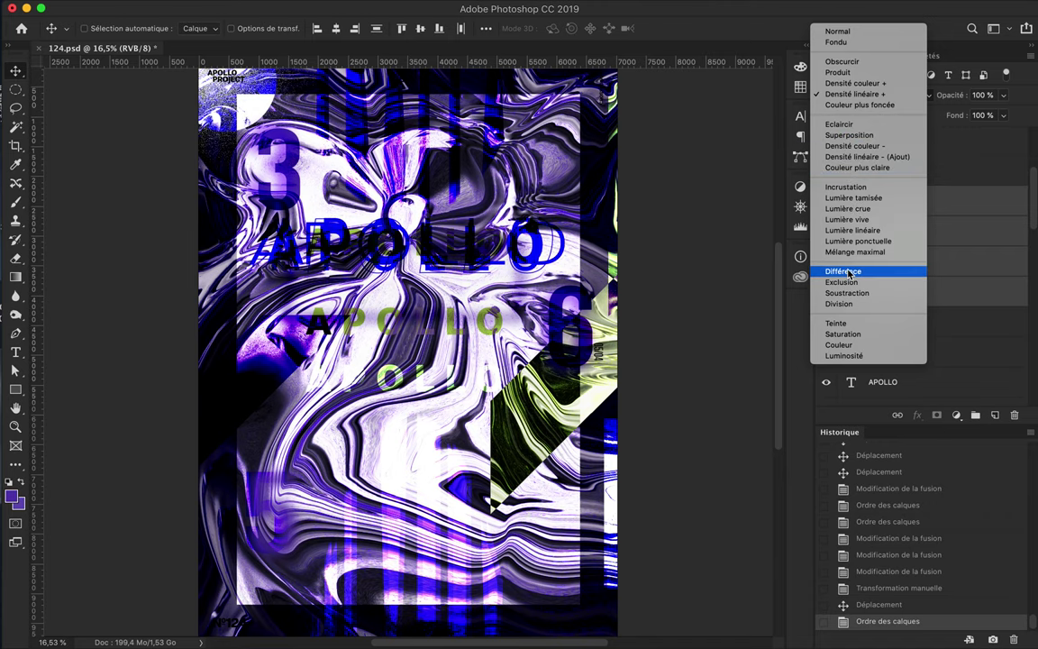
left_click(843, 241)
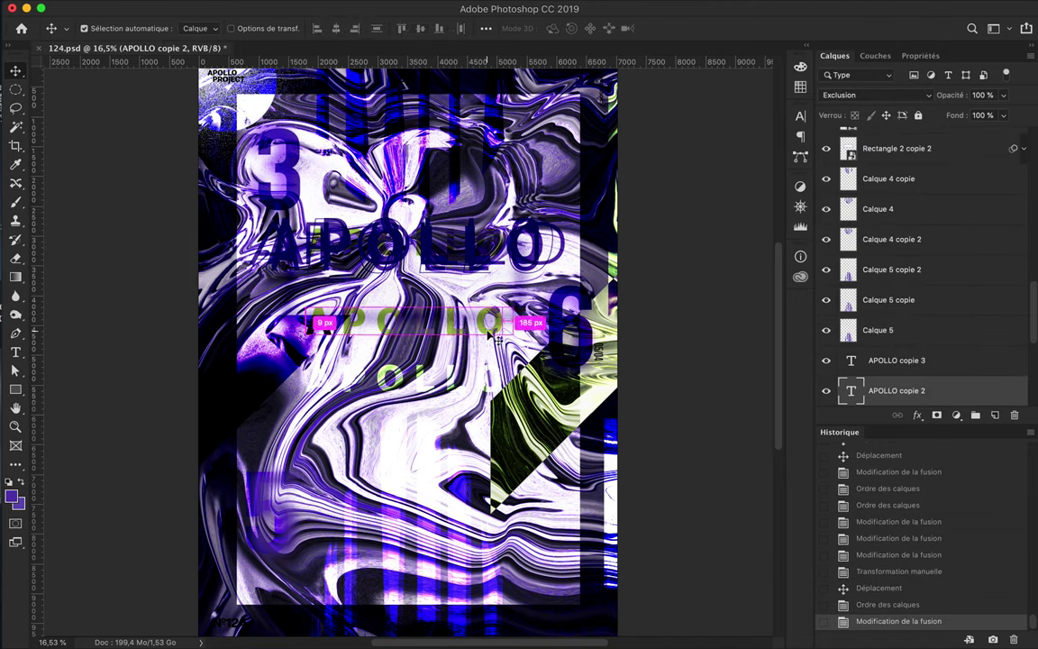
Scale APOLLO copie 2 to 200% and move it onto the APOLLO title line
key("ctrl+t")
left_click_drag(566, 328, 721, 383)
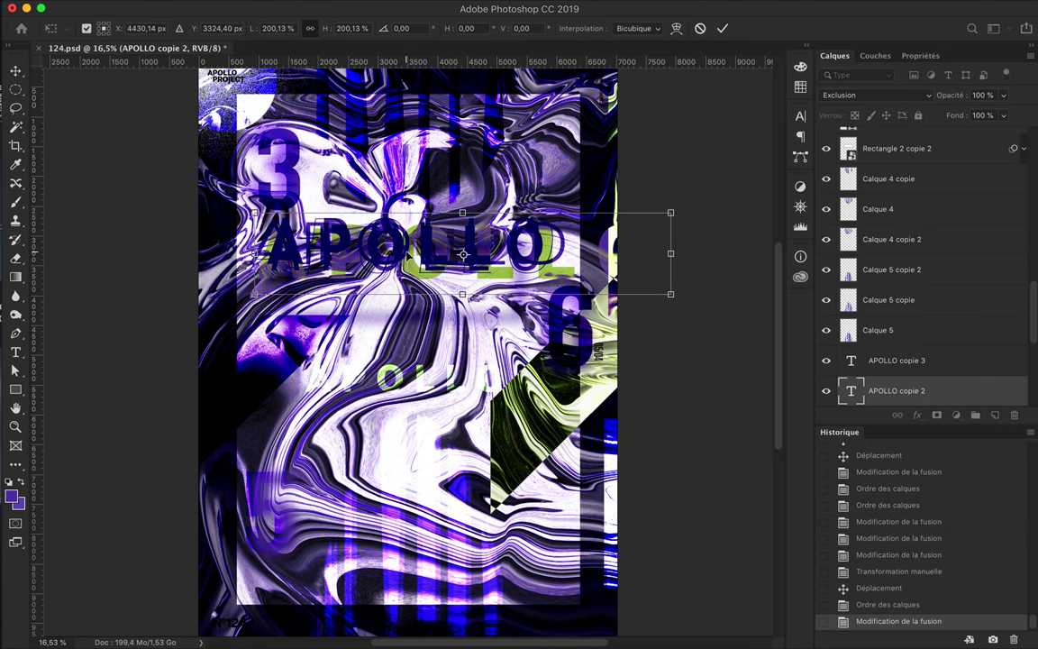
left_click_drag(448, 343, 440, 246)
key("Return")
left_click(801, 115)
Tighten the APOLLO tracking to -180 and shift the text right and down
left_click(748, 161)
type("-1000")
key("Return")
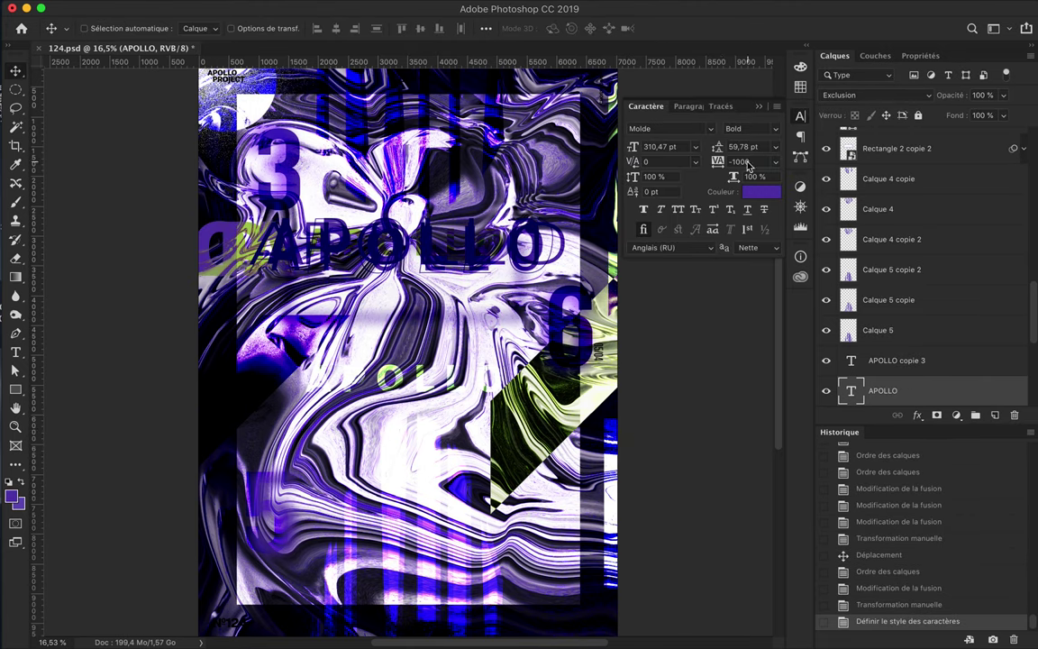
key("shift+Down")
key("shift+Down")
key("shift+Down")
key("shift+Down")
key("shift+Down")
key("shift+Down")
key("shift+Down")
key("shift+Down")
key("shift+Down")
key("ctrl+t")
mouse_move(354, 206)
left_mouse_down()
mouse_move(417, 189)
mouse_move(406, 218)
left_mouse_up()
key("Return")
Delete the leftover layer and move Rectangle 3 copie 2 above APOLLO copie 3
key("Delete")
left_click_drag(893, 353, 893, 225)
left_click(874, 94)
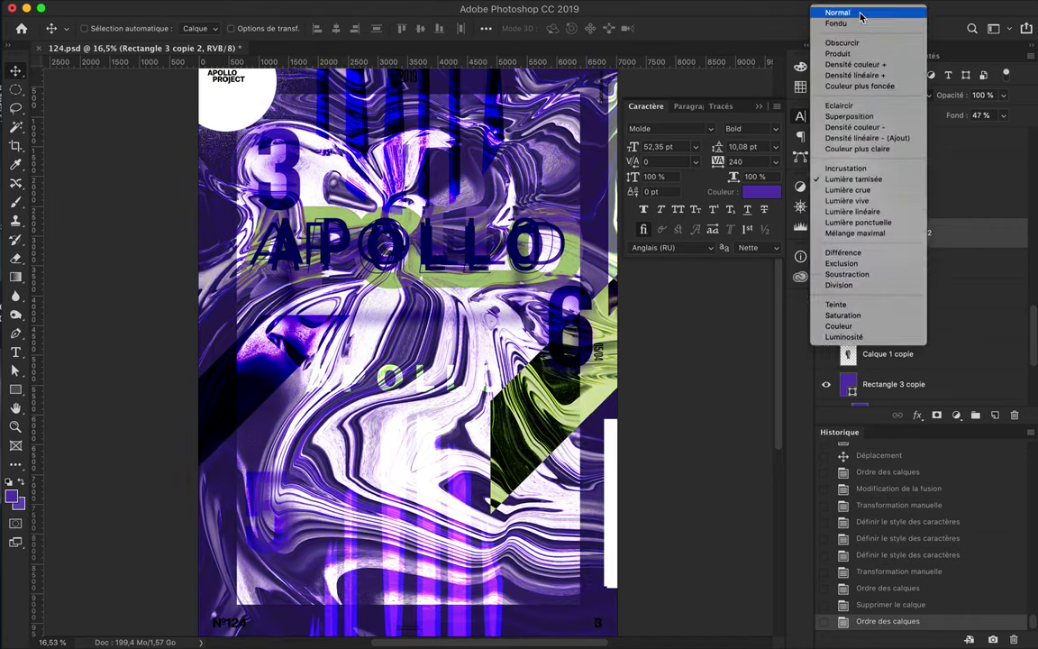
Set the rectangle to Normal, 47% fill, and add a 105 mm lens flare at 152%
left_click(861, 10)
left_click(1003, 115)
left_click(410, 7)
left_click(641, 342)
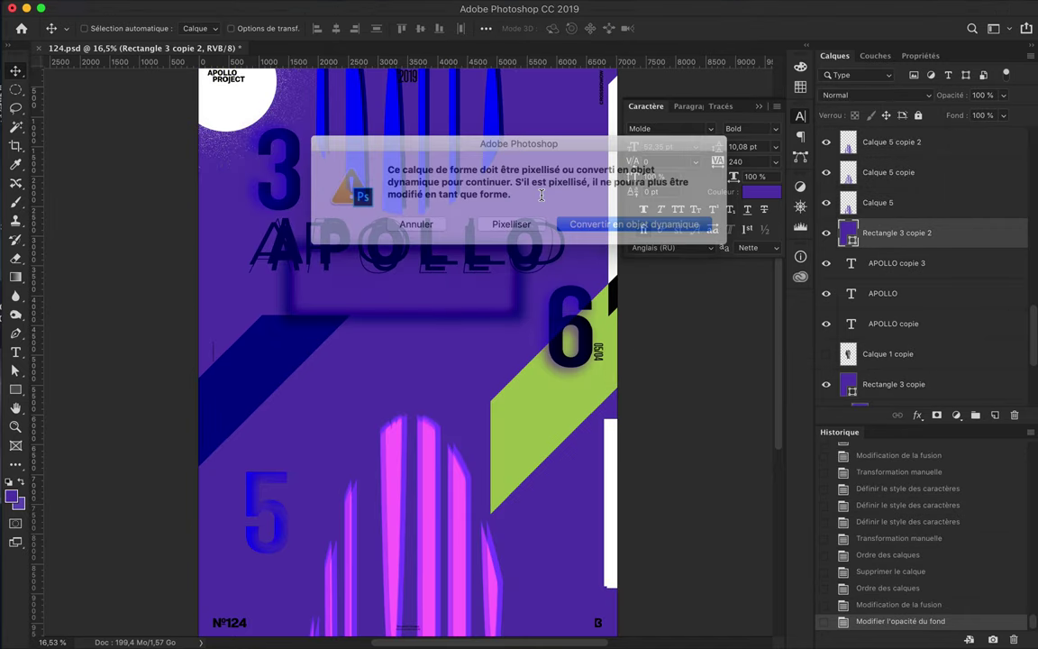
left_click(595, 223)
left_click_drag(703, 205, 716, 184)
left_click(632, 413)
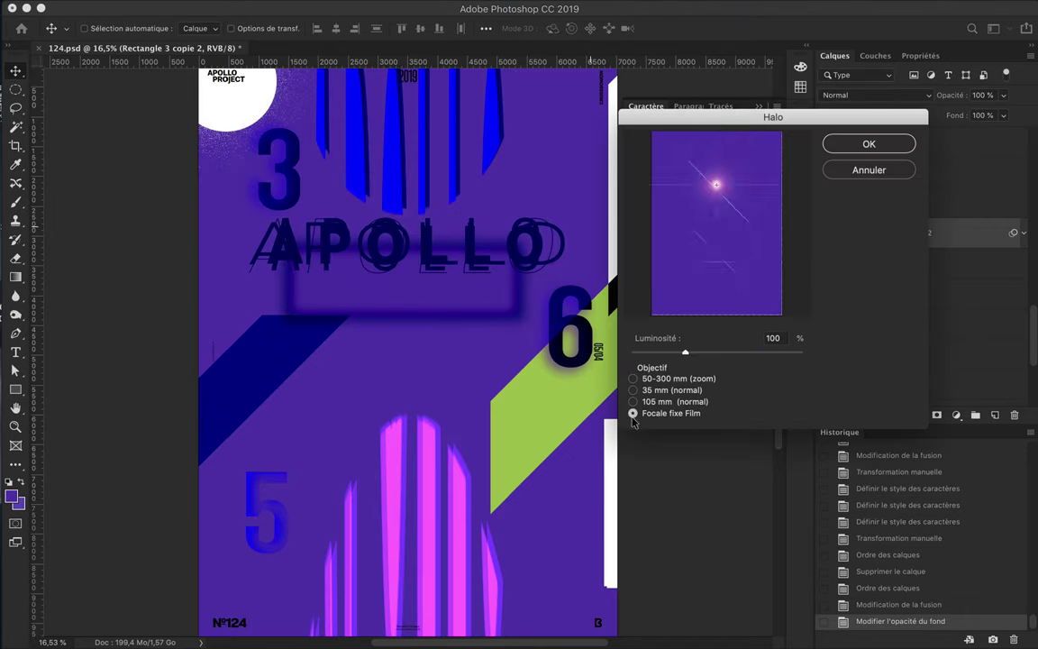
left_click(633, 401)
left_click_drag(685, 352, 715, 353)
key("Return")
Blend the flared rectangle in Densité linéaire + and clip it into the APOLLO text layer
left_click(901, 245, "alt")
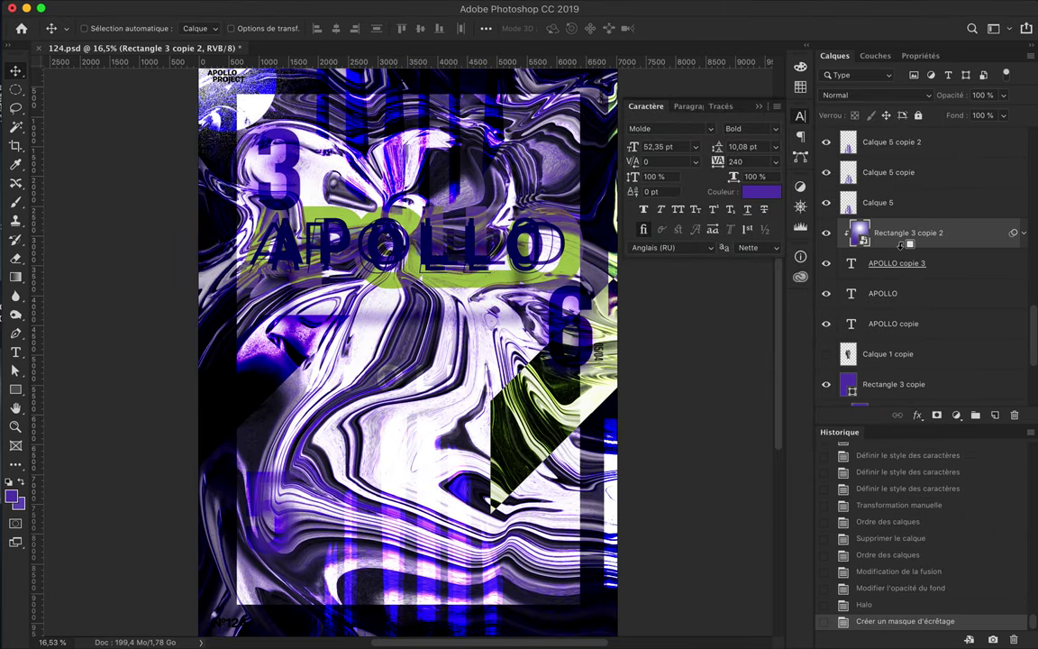
left_click(874, 94)
left_click(869, 165)
scroll(919, 271, "down", 5)
scroll(919, 270, "down", 5)
scroll(918, 324, "down", 5)
left_click_drag(868, 332, 942, 325)
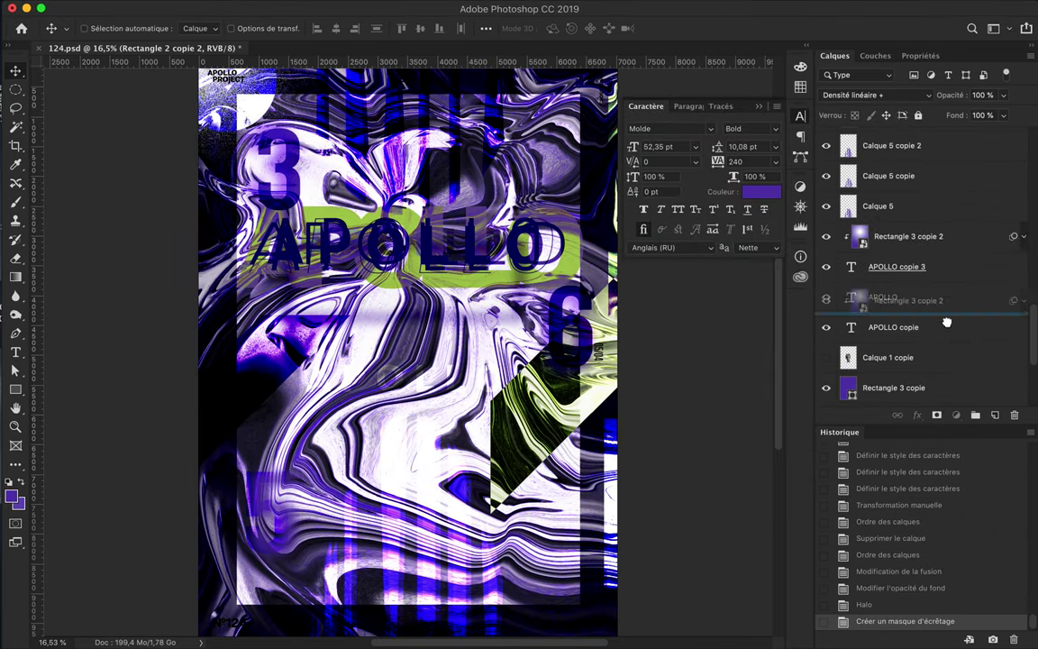
left_click_drag(897, 357, 896, 261)
left_click(888, 281, "alt")
Set APOLLO to Densité couleur -, re-clip the rectangle and delete the extra rectangle copy
left_click(882, 296)
left_click(886, 97)
left_click(879, 215)
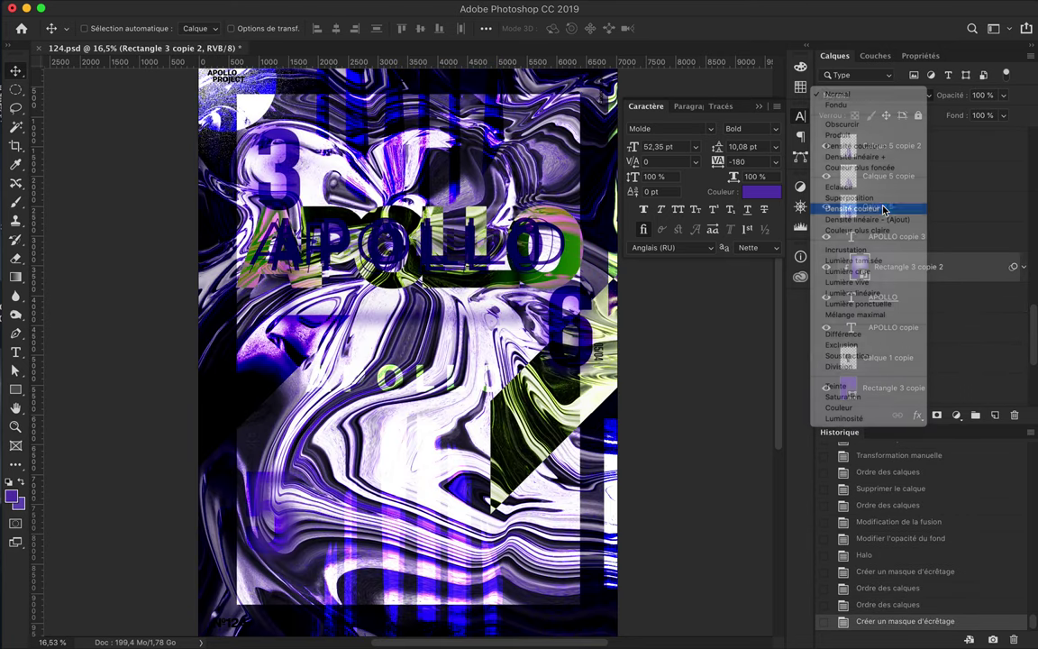
left_click_drag(916, 271, 829, 281)
left_click(841, 281, "alt")
key("Delete")
Draw a stroke-less triangular pen shape, Forme 4, on the left edge in Densité linéaire +
key("p")
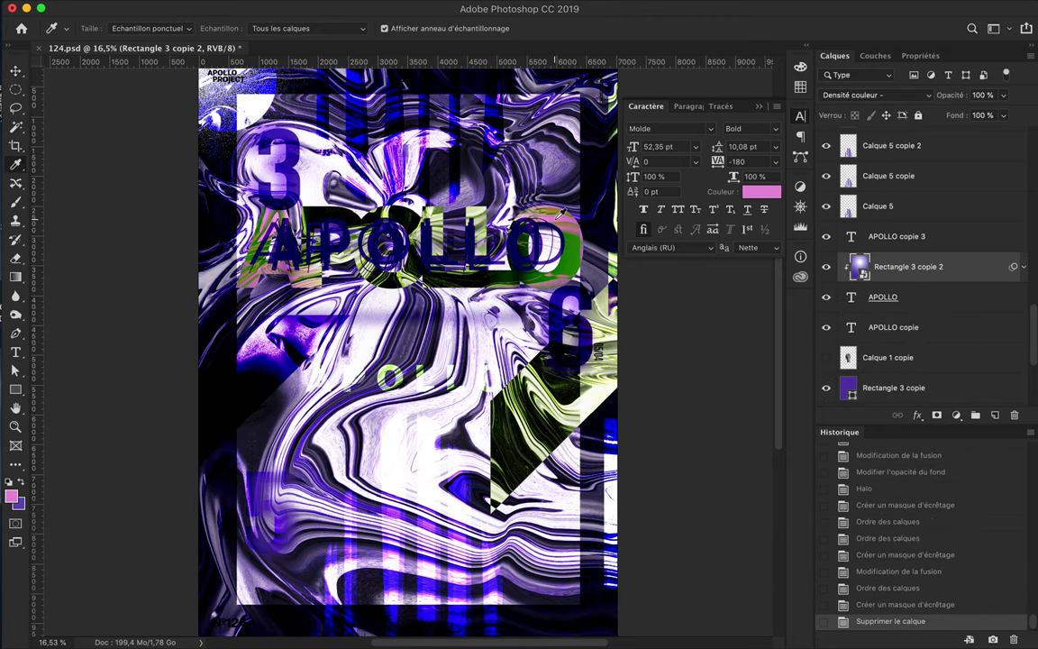
left_click(192, 339)
left_click(239, 293)
left_click(153, 417)
left_click(192, 339)
key("a")
left_click_drag(174, 398, 192, 379)
left_click(249, 28)
left_click(216, 59)
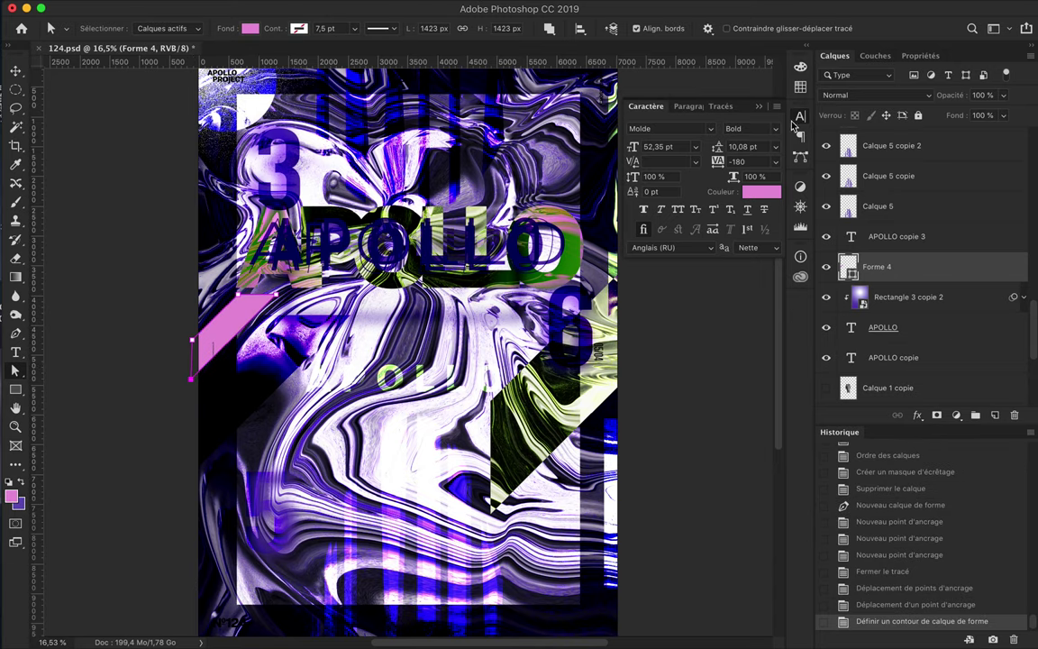
left_click(875, 95)
left_click(856, 157)
Duplicate the Background in Lumière vive and squash and widen it into a band
key("super+0")
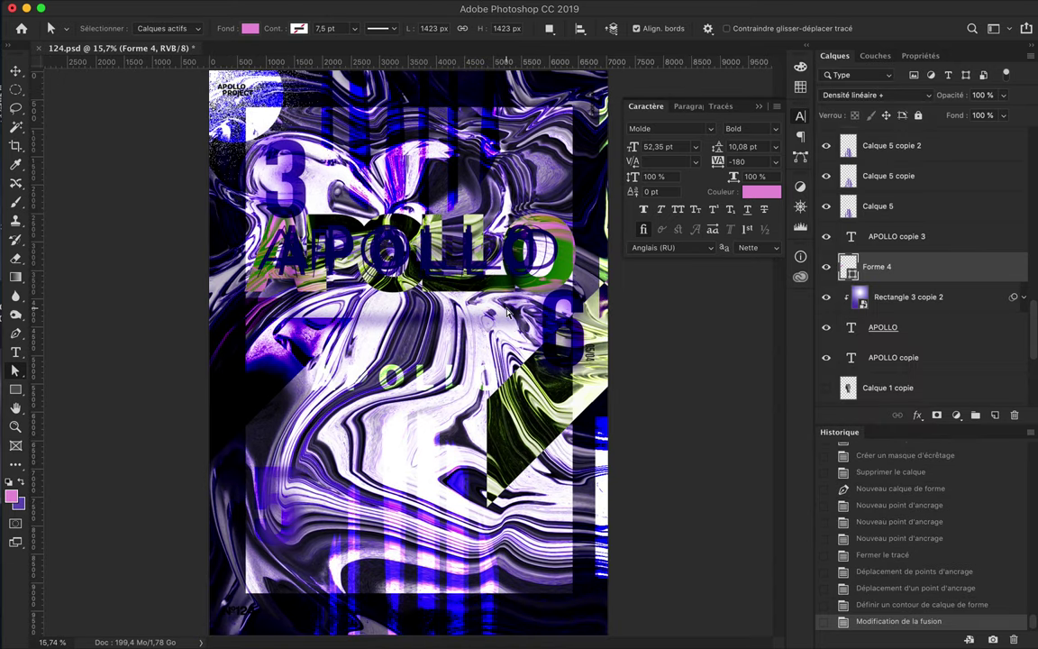
key("v")
scroll(909, 316, "down", 5)
left_click(908, 361)
key("super+j")
left_click(874, 94)
left_click(888, 281)
key("super+t")
left_click_drag(410, 592, 410, 307)
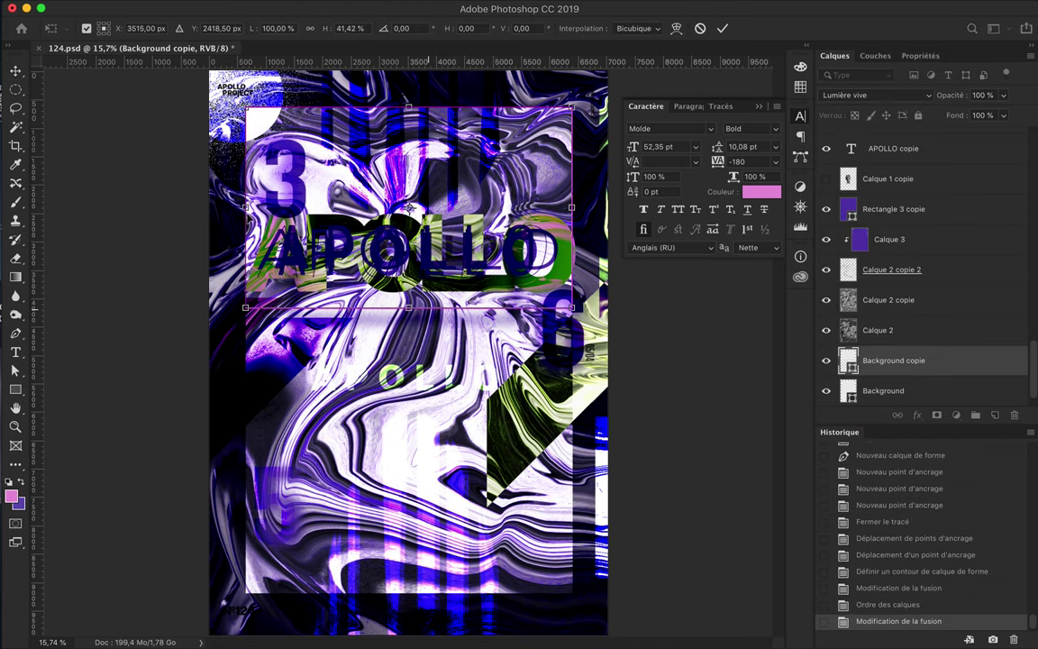
left_click_drag(571, 207, 620, 217)
key("Return")
Duplicate the band layer to add another Lumière vive band across APOLLO
mouse_move(892, 360)
left_mouse_down()
mouse_move(901, 347)
mouse_move(921, 380)
left_mouse_up()
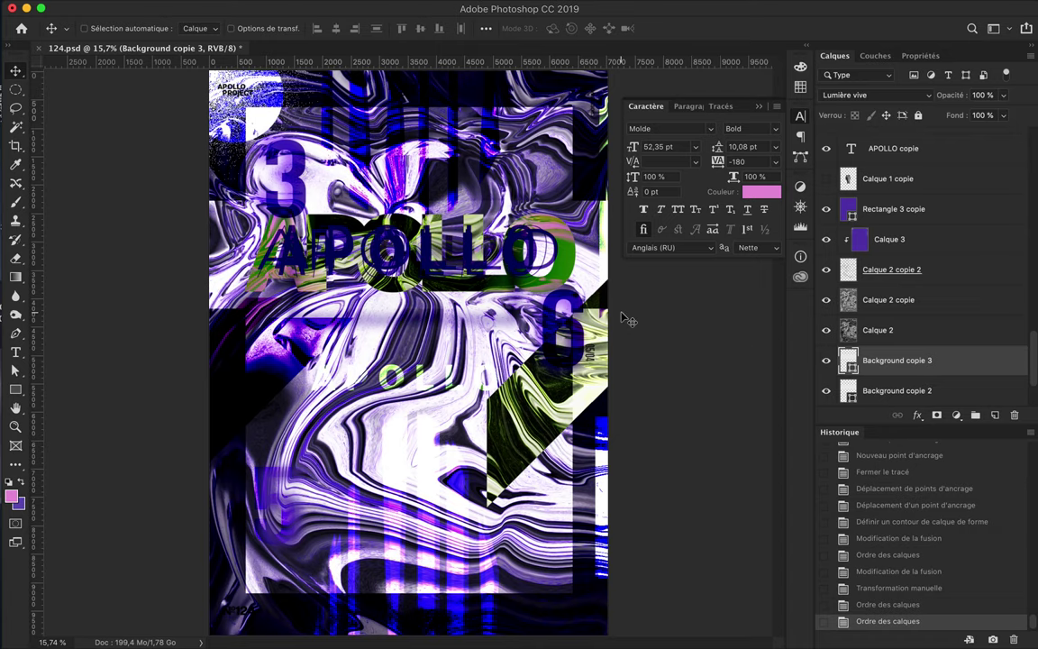
scroll(917, 205, "up", 2)
scroll(569, 184, "down", 1)
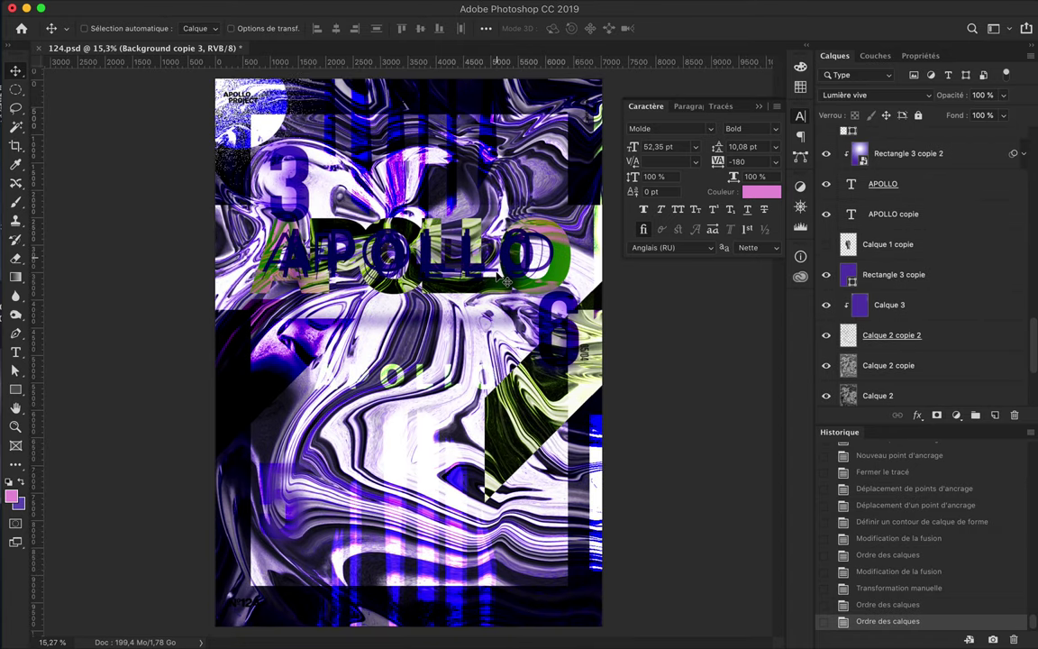
scroll(501, 116, "down", 1)
left_click(15, 389)
left_click(64, 369)
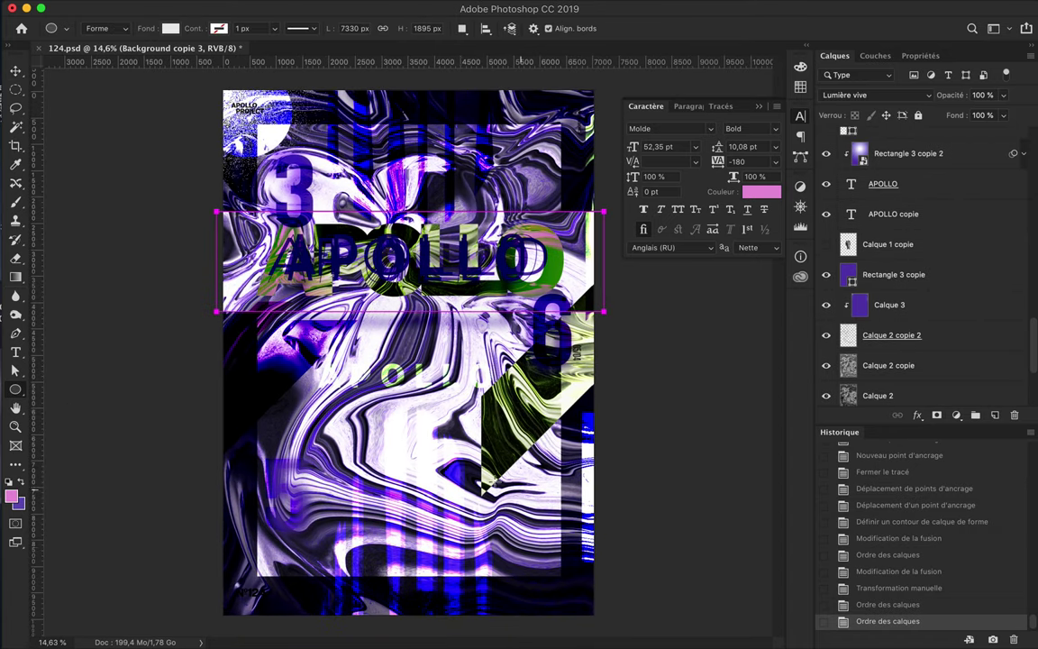
Draw a small pink circle and duplicate it around the poster
left_click_drag(482, 464, 563, 546)
left_click(170, 28)
left_click(80, 103)
key("v")
left_click(835, 55)
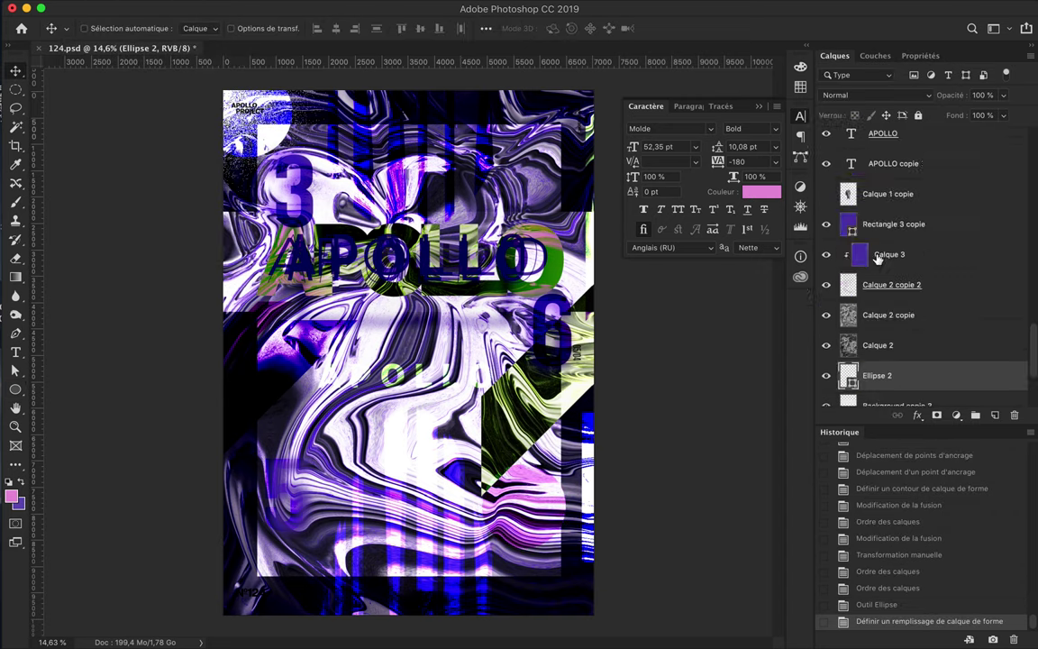
scroll(901, 271, "down", 3)
left_click_drag(538, 517, 424, 378)
mouse_move(423, 379)
left_mouse_down()
mouse_move(532, 200)
mouse_move(571, 269)
mouse_move(487, 270)
mouse_move(342, 410)
mouse_move(425, 563)
mouse_move(532, 410)
left_mouse_up()
Resize a pink circle copy and place more pink copies on the poster
key("ctrl+t")
key("Return")
mouse_move(425, 532)
left_mouse_down()
mouse_move(383, 167)
mouse_move(298, 325)
left_mouse_up()
left_click_drag(325, 190, 306, 387)
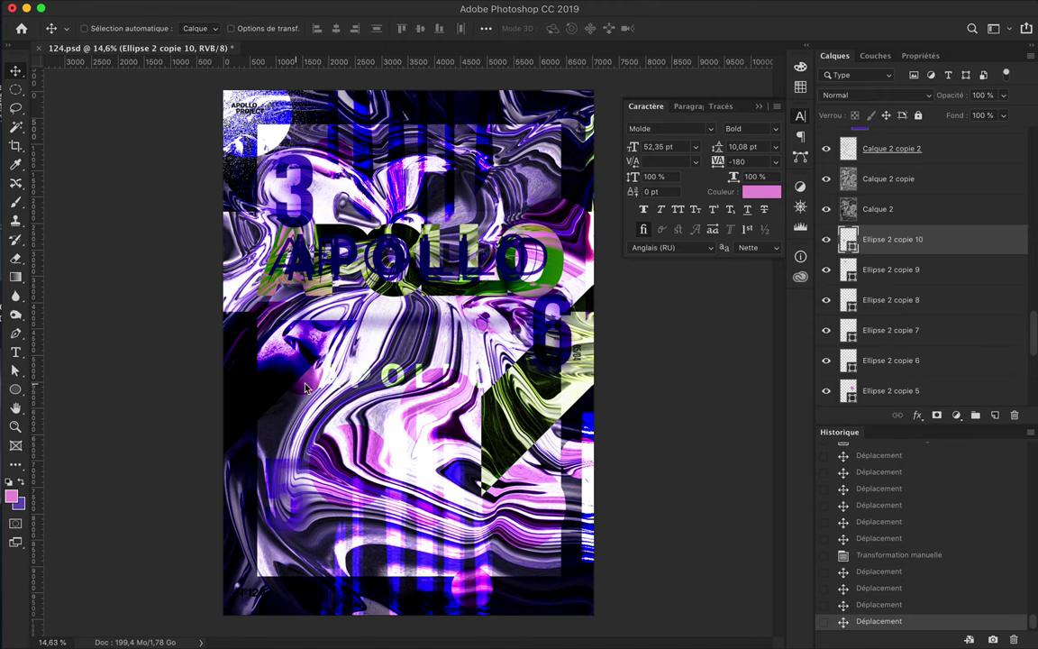
Sample the poster's green and make a resized green dot copy
key("i")
left_click(550, 270)
key("u")
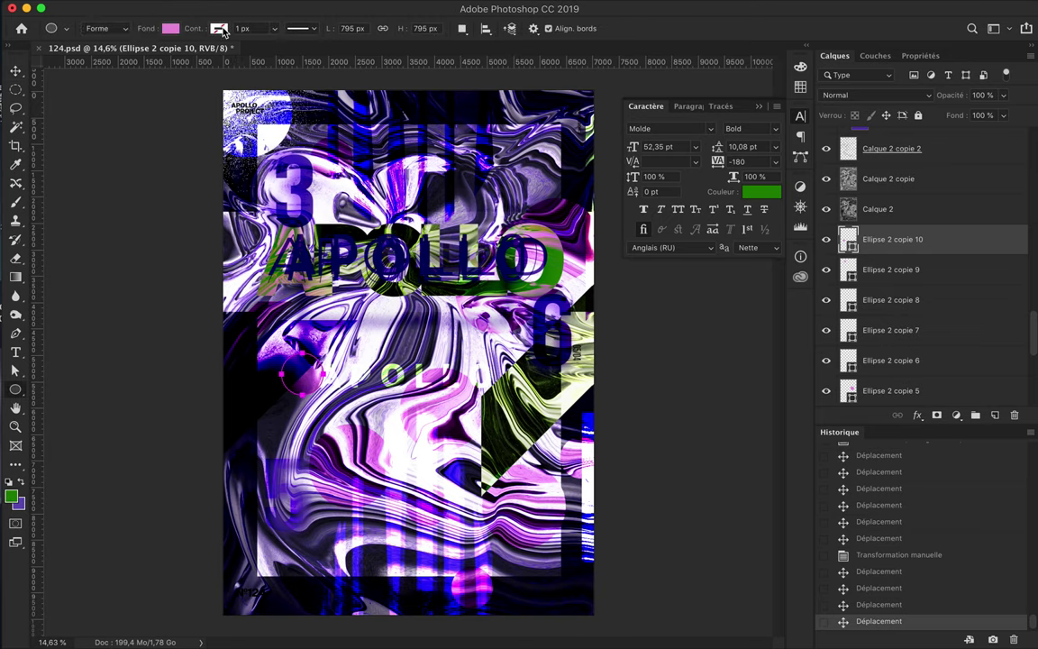
key("v")
left_click_drag(408, 360, 550, 108)
mouse_move(361, 297)
left_mouse_down()
mouse_move(387, 325)
mouse_move(380, 330)
left_mouse_up()
key("Return")
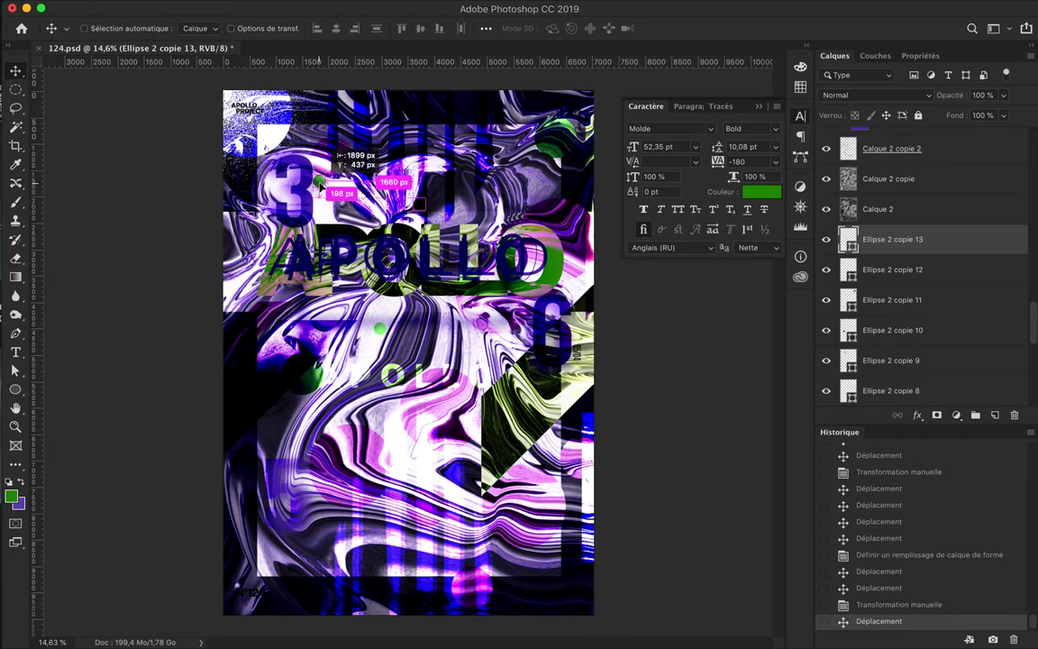
Scatter more dot copies across the poster, resizing one of them
mouse_move(320, 182)
left_mouse_down()
mouse_move(464, 345)
mouse_move(310, 420)
mouse_move(351, 443)
mouse_move(475, 406)
mouse_move(545, 335)
mouse_move(509, 270)
mouse_move(419, 191)
mouse_move(413, 165)
left_mouse_up()
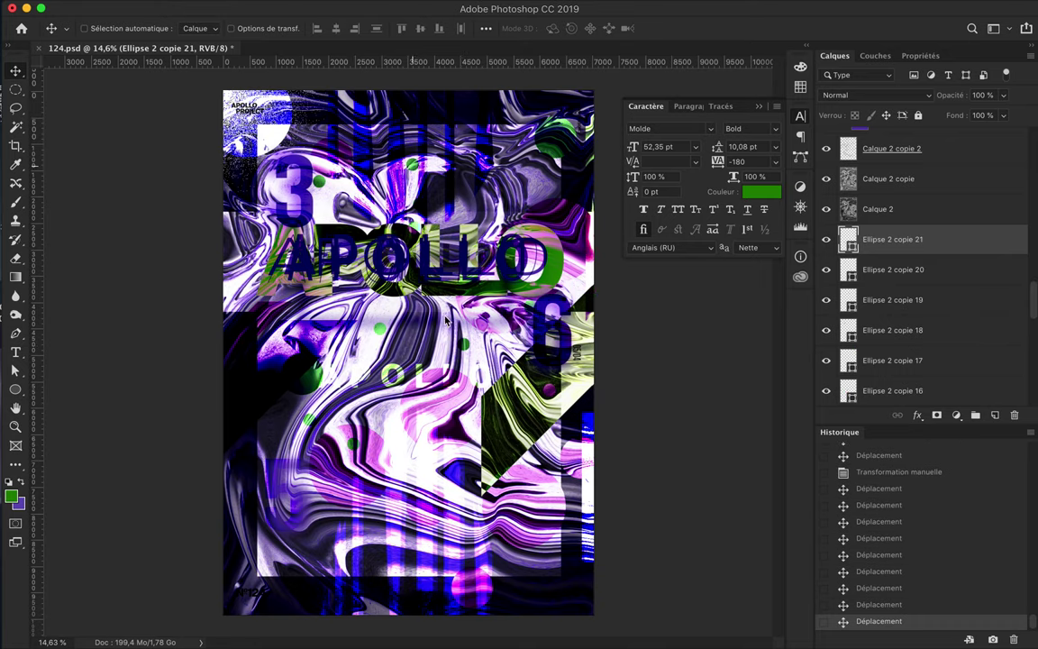
left_click_drag(407, 489, 450, 393)
scroll(340, 439, "up", 3)
mouse_move(414, 484)
left_mouse_down()
mouse_move(340, 440)
mouse_move(431, 302)
mouse_move(429, 163)
left_mouse_up()
key("ctrl+t")
key("Return")
mouse_move(261, 160)
left_mouse_down()
mouse_move(388, 261)
mouse_move(354, 446)
left_mouse_up()
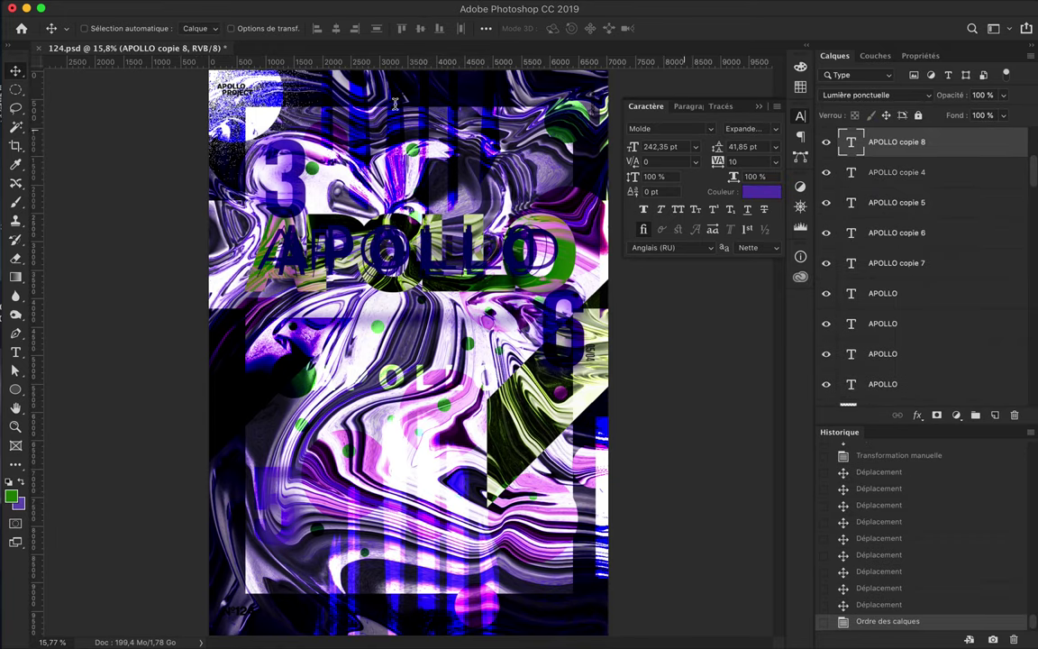
Move an APOLLO title copy to the top and set it to Différence blending
left_click(761, 191)
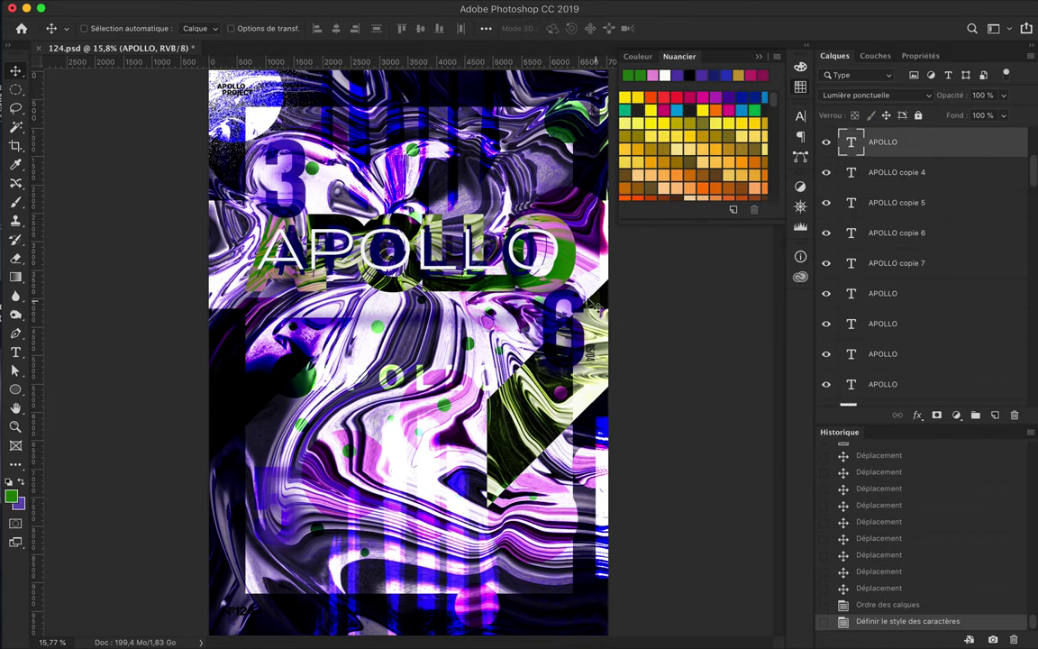
left_click(865, 95)
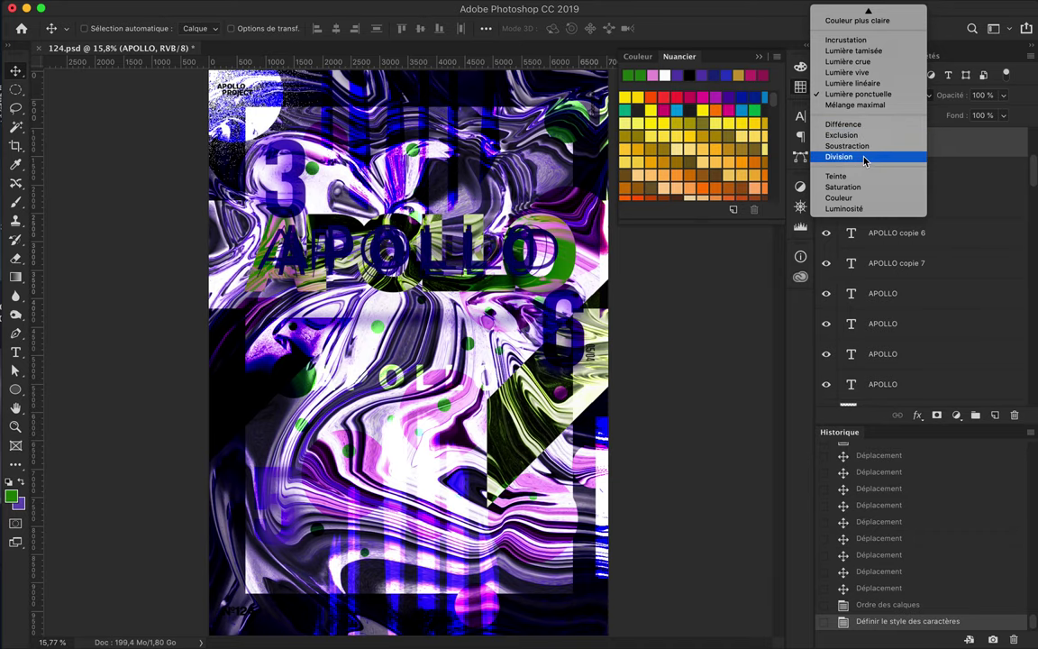
left_click(858, 124)
left_click(423, 293, "ctrl")
key("ctrl+shift+bracketright")
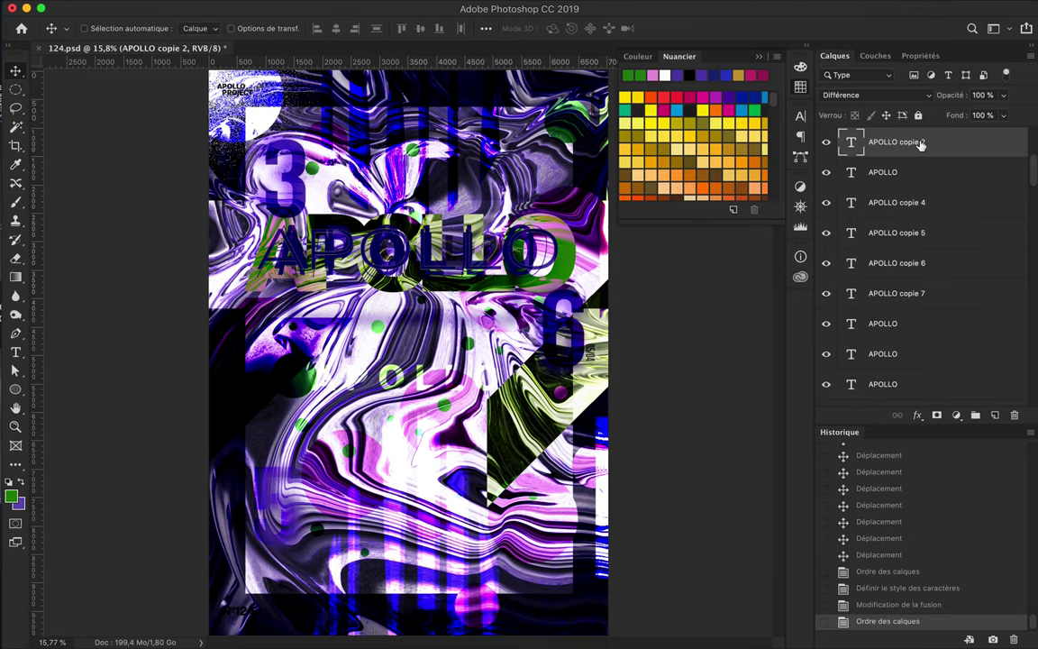
Give the APOLLO copy a new font style and stretch it slightly taller
key("t")
left_click(307, 28)
scroll(330, 340, "down", 5)
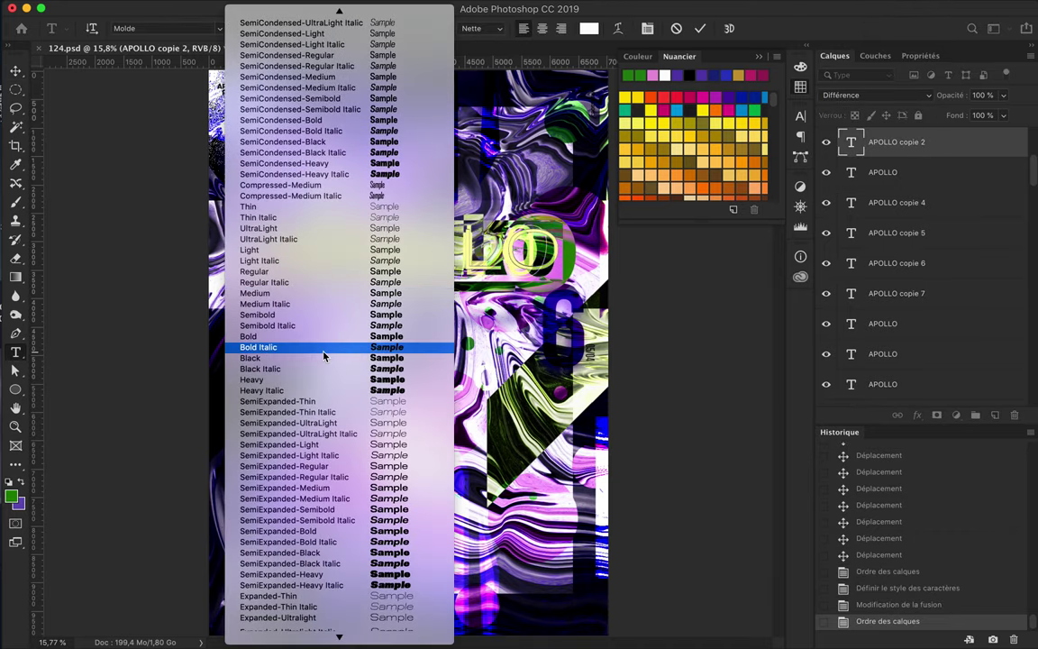
left_click(315, 336)
key("v")
key("ctrl+t")
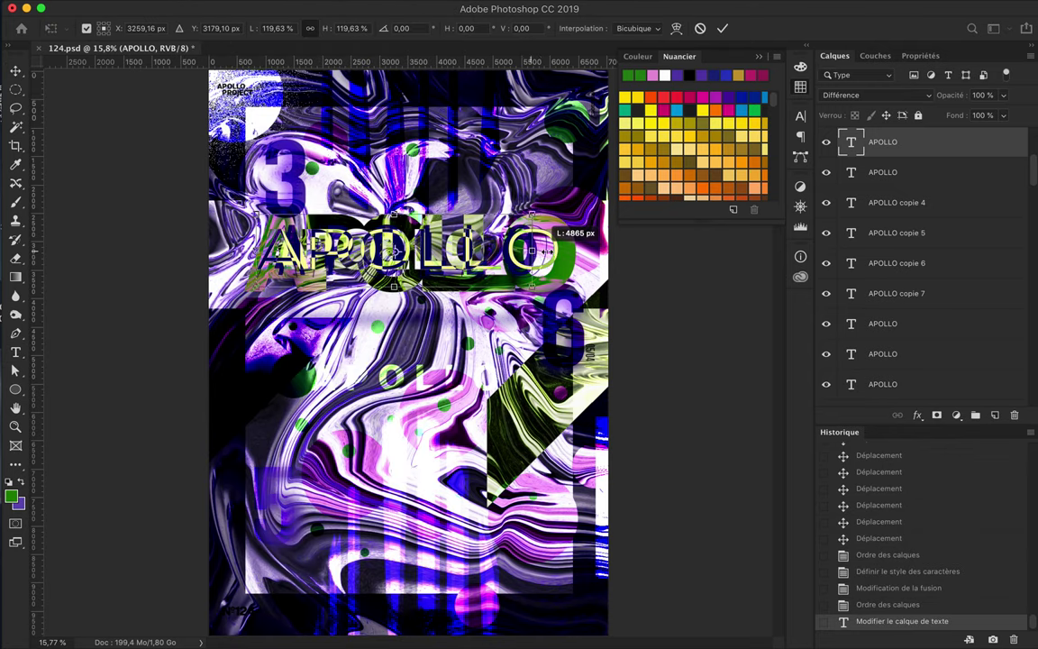
left_click_drag(412, 230, 413, 220)
key("Return")
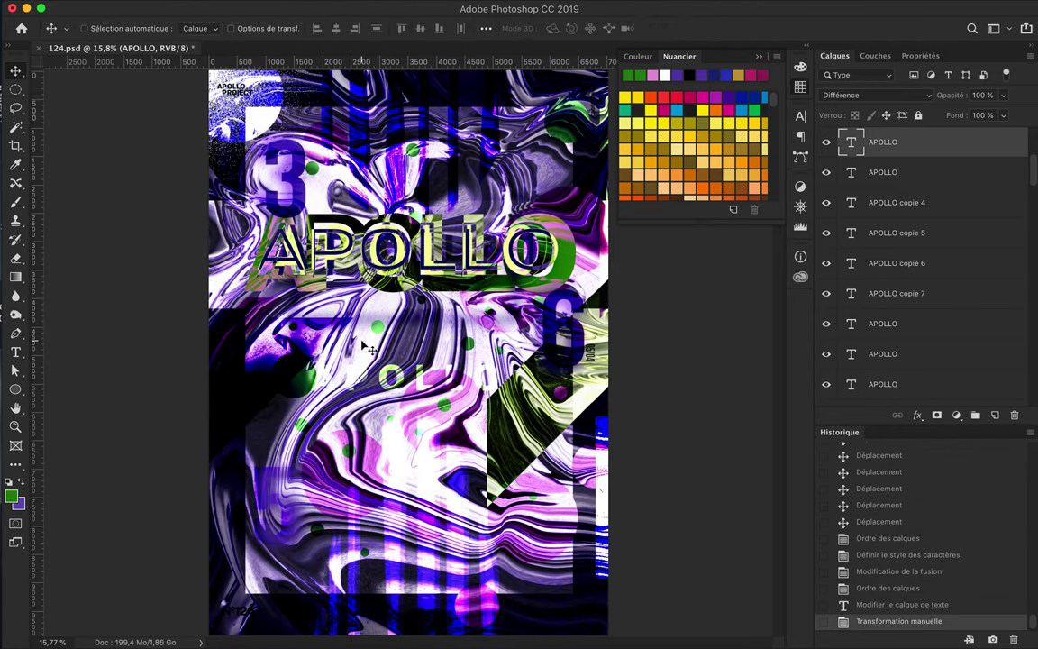
Draw a small pink pen shape, Forme 5, over the poster
key("p")
left_click(169, 28)
left_click(306, 283)
left_click(310, 317)
left_click(290, 315)
left_click(876, 95)
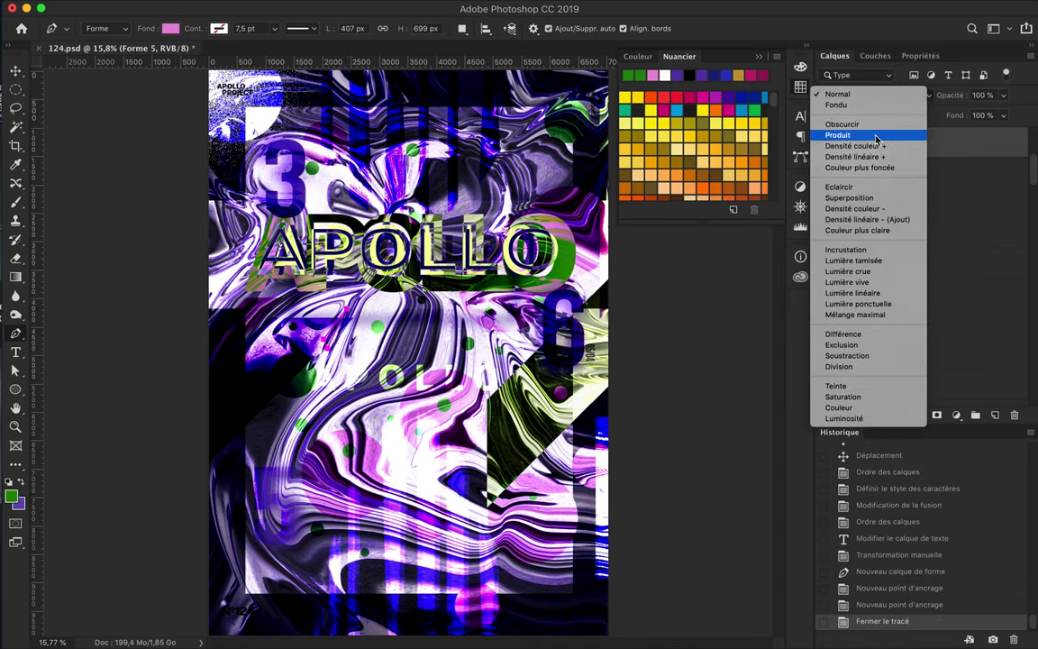
Apply Produit blending, group the shape, and draw three more small pen shapes
left_click(881, 419)
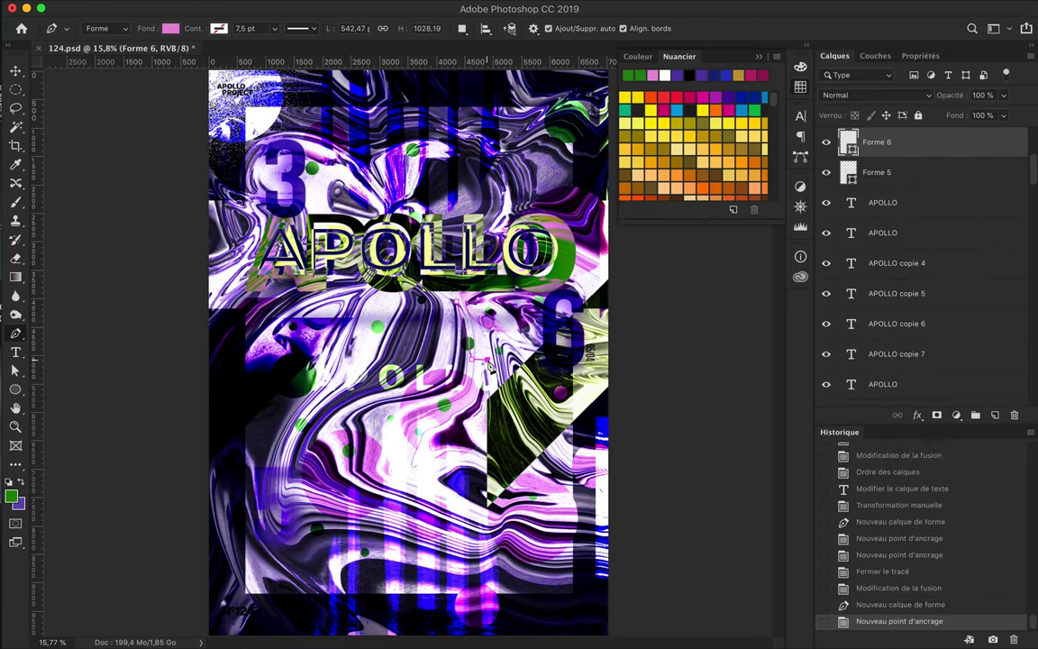
key("ctrl+g")
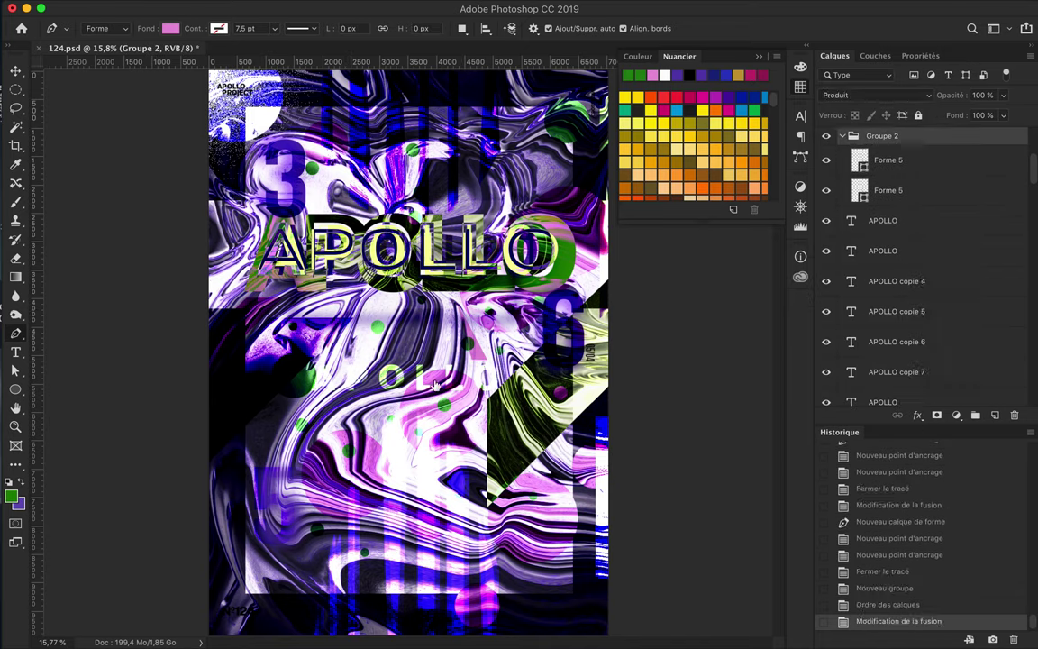
left_click(383, 315)
left_click(388, 387)
left_click(460, 126)
left_click(417, 115)
left_click(460, 126)
left_click(261, 123)
left_click(403, 208)
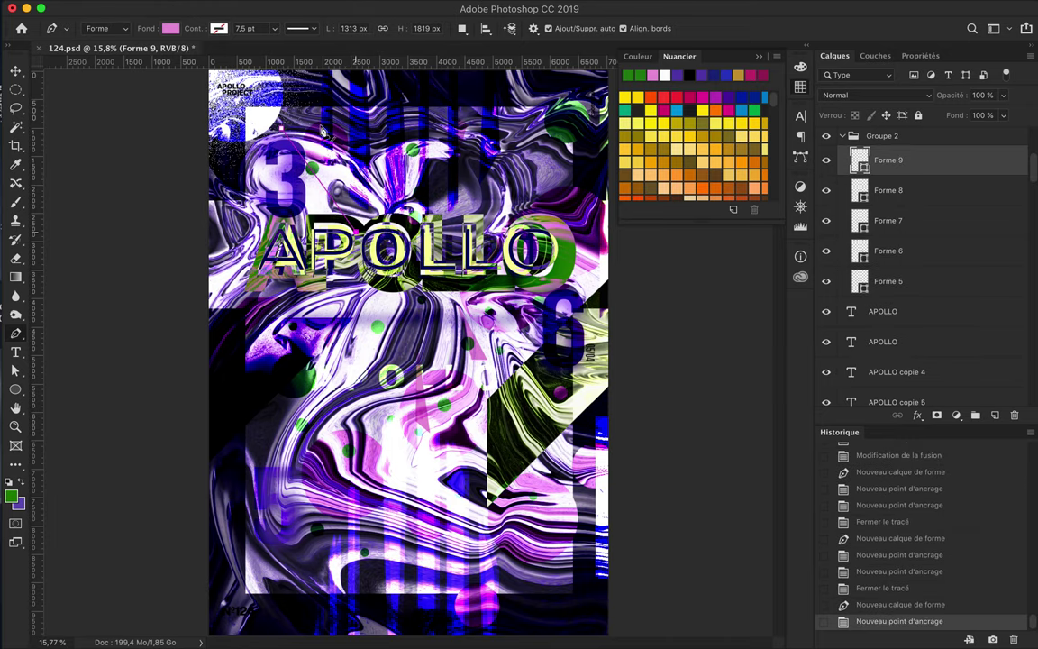
left_click(263, 135)
left_click(532, 396)
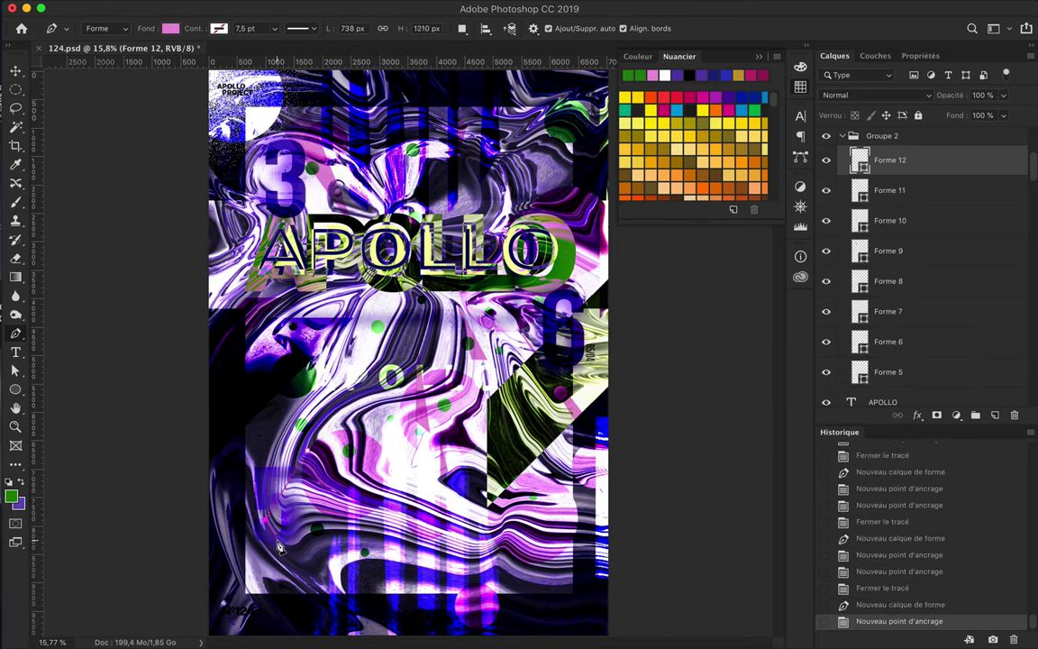
Draw a green shape and move it into a new group set to Superposition
scroll(204, 523, "down", 2)
left_click(485, 618)
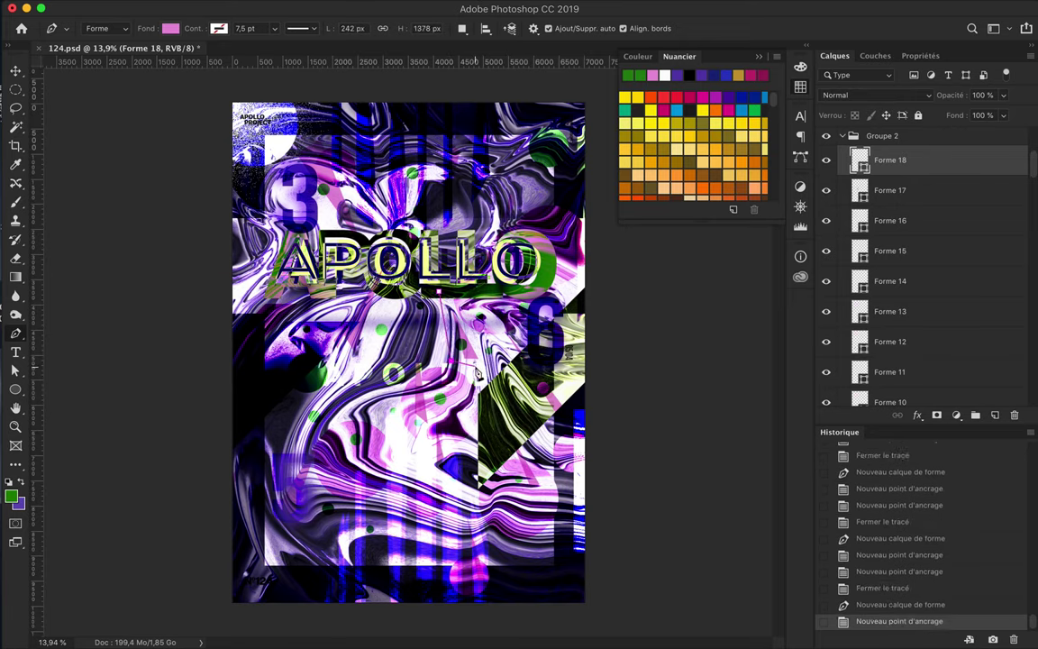
left_click(424, 334)
left_click(170, 28)
left_click_drag(902, 160, 887, 266)
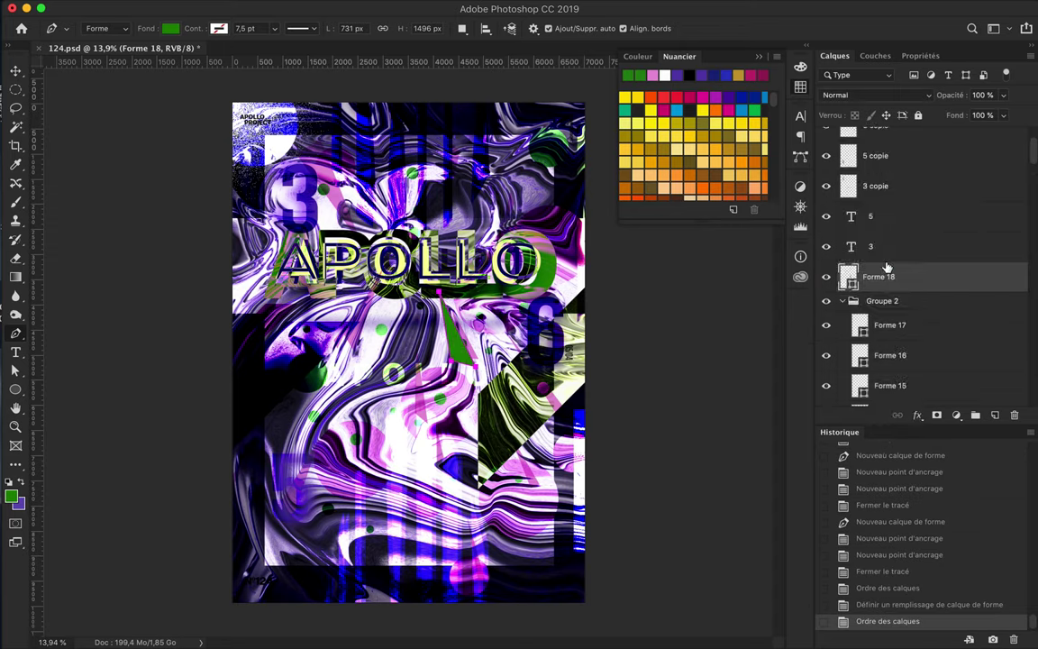
left_click(875, 95)
left_click(898, 146)
left_click(976, 415)
left_click_drag(888, 301, 887, 271)
left_click(874, 95)
left_click(865, 217)
Draw four more small green pen shapes in Groupe 3
left_click(361, 272)
left_click(338, 356)
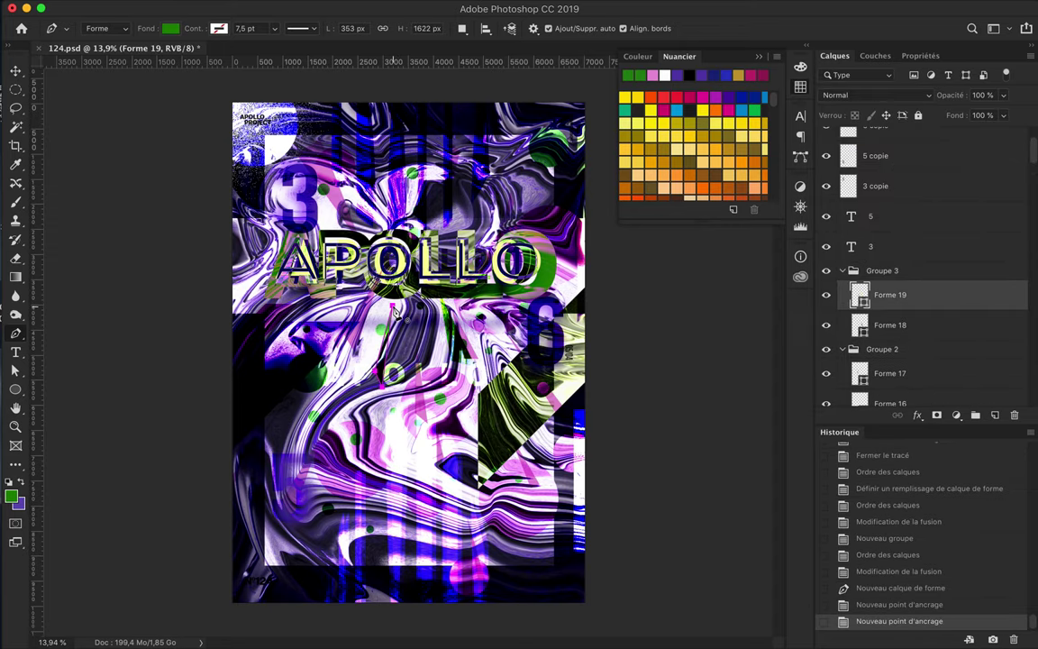
left_click(370, 320)
left_click(406, 158)
left_click(451, 189)
left_click(298, 310)
left_click(225, 320)
left_click(220, 276)
left_click(225, 320)
left_click(618, 239)
left_click(605, 276)
Select the purple rectangle layer in the Layers panel
key("v")
scroll(613, 419, "down", 1)
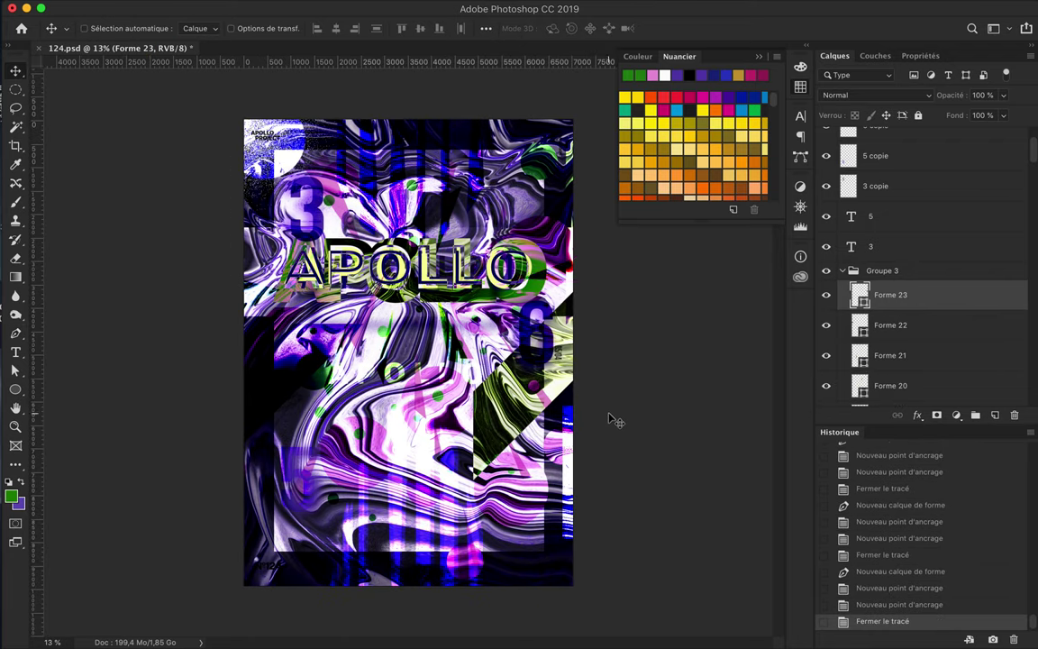
scroll(919, 270, "up", 5)
left_click(888, 144)
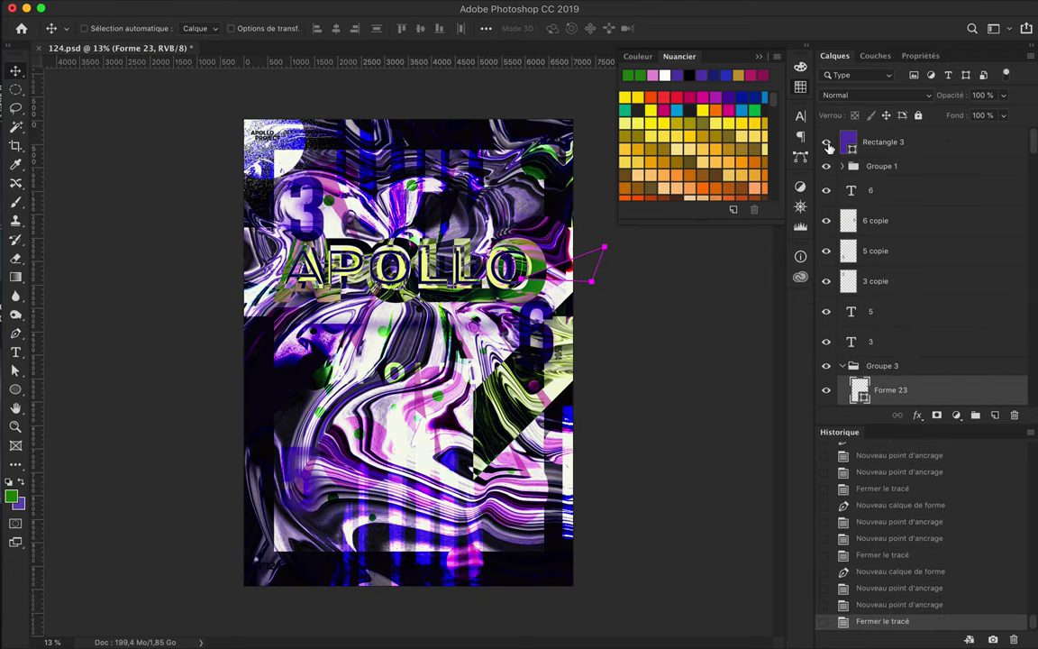
Delete Rectangle 3 and make the info text layers in Groupe 1 white
key("BackSpace")
left_click(843, 135)
left_click(916, 160)
left_click(894, 297, "shift")
key("t")
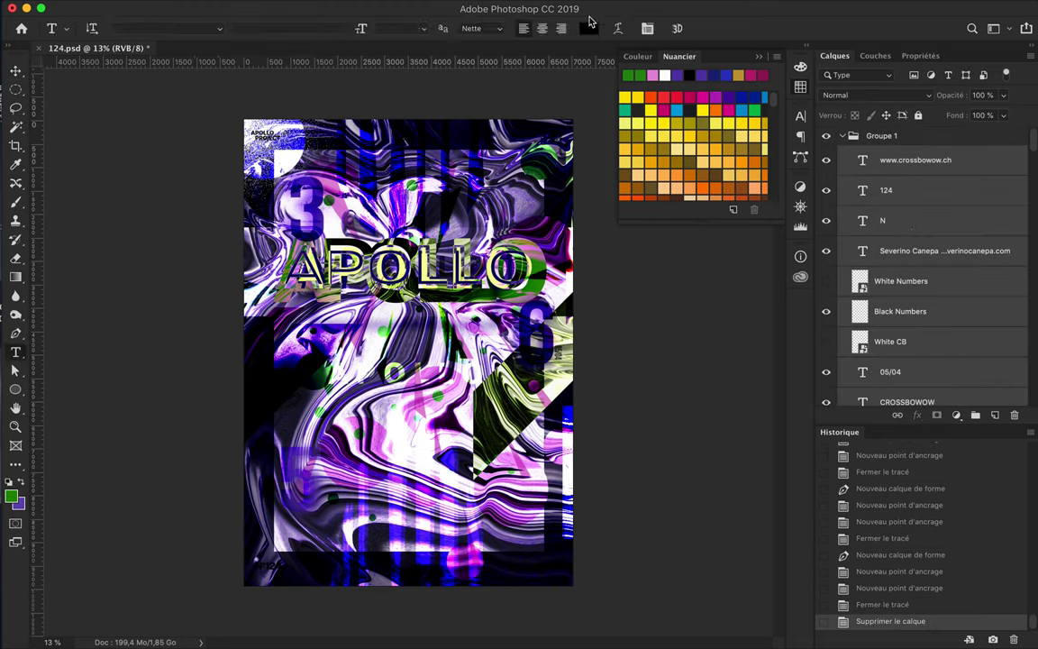
left_click(586, 28)
left_click(953, 221)
Delete the Black Numbers layer
left_click(906, 283)
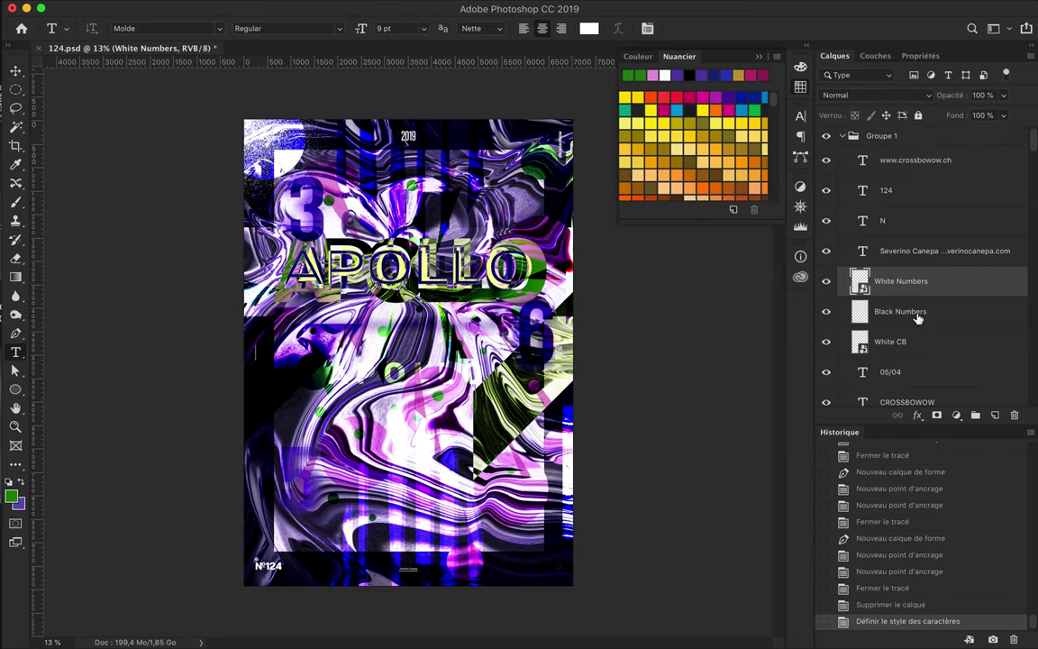
left_click(918, 311)
key("BackSpace")
scroll(912, 334, "down", 3)
Recolour the 2019 and PROJECT text with a pale lavender swatch
left_click(910, 326)
left_click(901, 297, "shift")
left_click(588, 28)
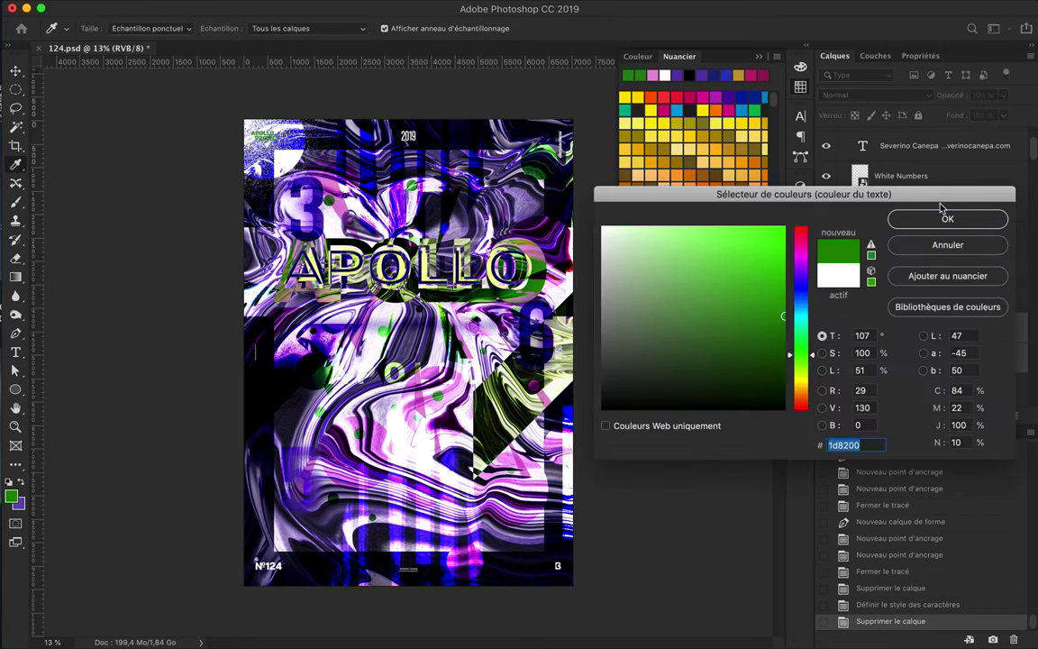
left_click(653, 75)
left_click(687, 74)
key("Return")
key("v")
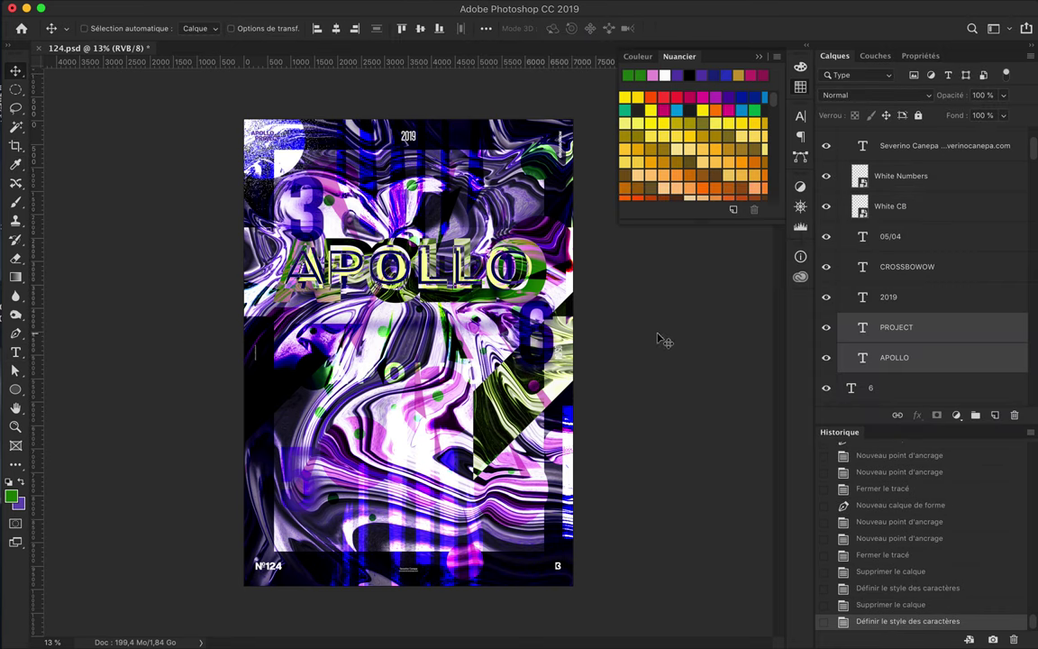